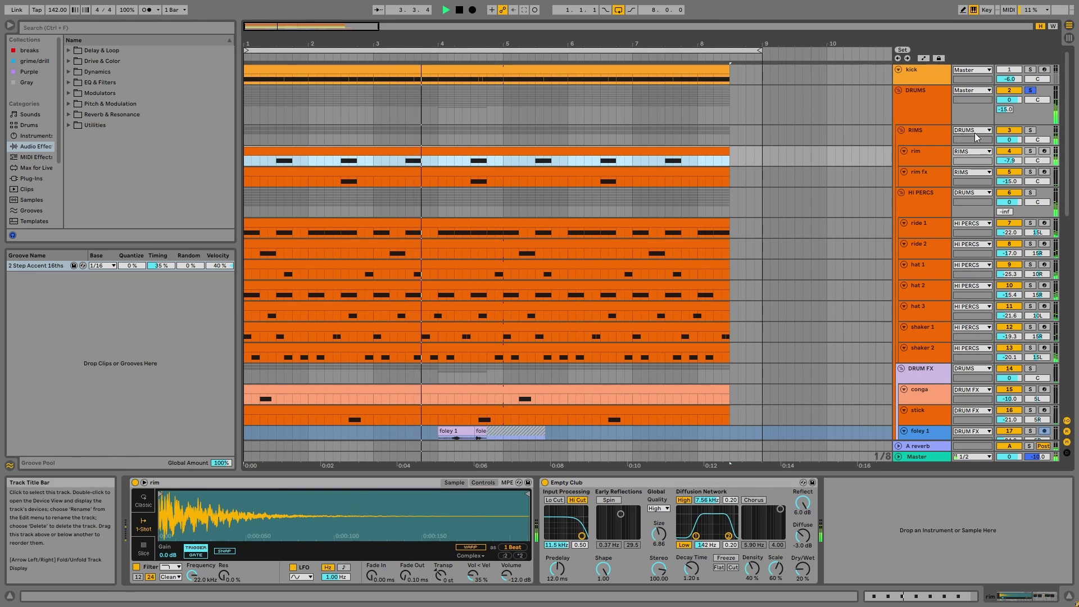
Step: Solo the RIMS group, play it back, and inspect the Empty Club reverb on the rim track
{"action": "key", "text": "space"}
{"action": "left_click", "coordinate": [1030, 131]}
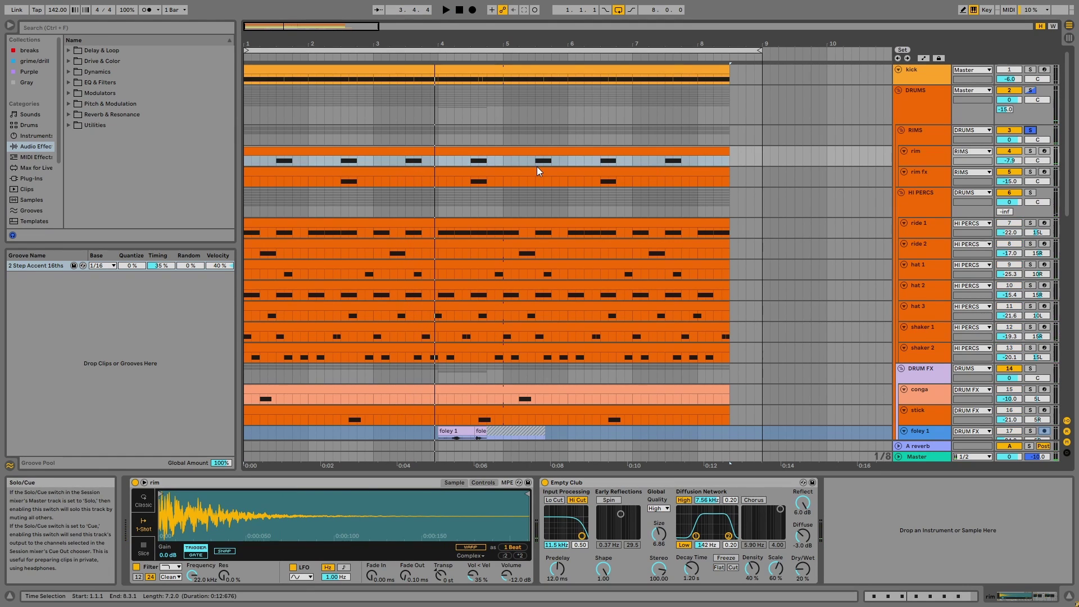
{"action": "key", "text": "space"}
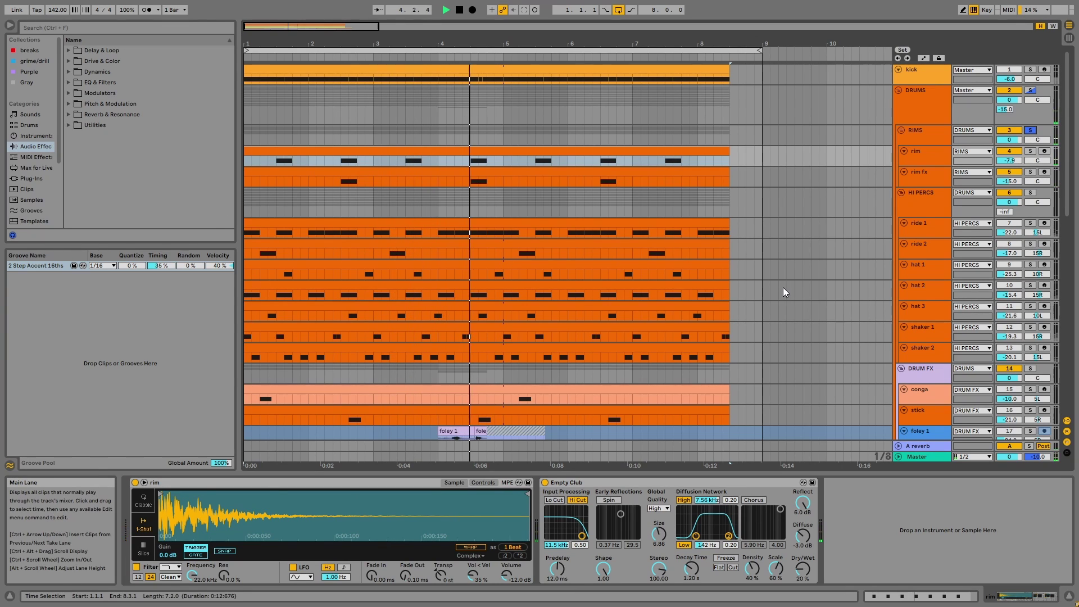
{"action": "left_click", "coordinate": [919, 153]}
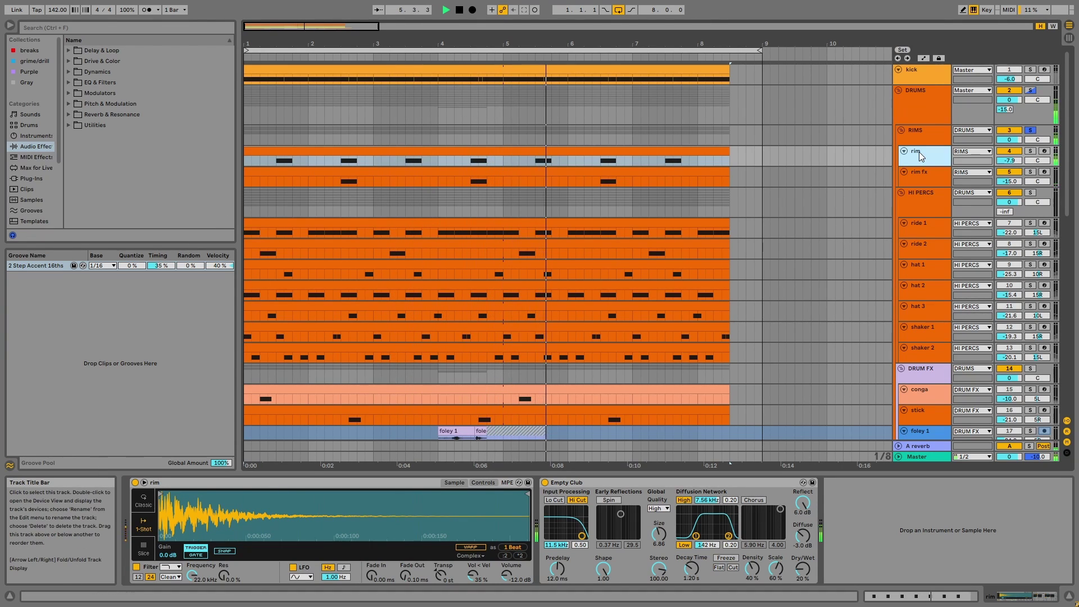
{"action": "left_click", "coordinate": [640, 482]}
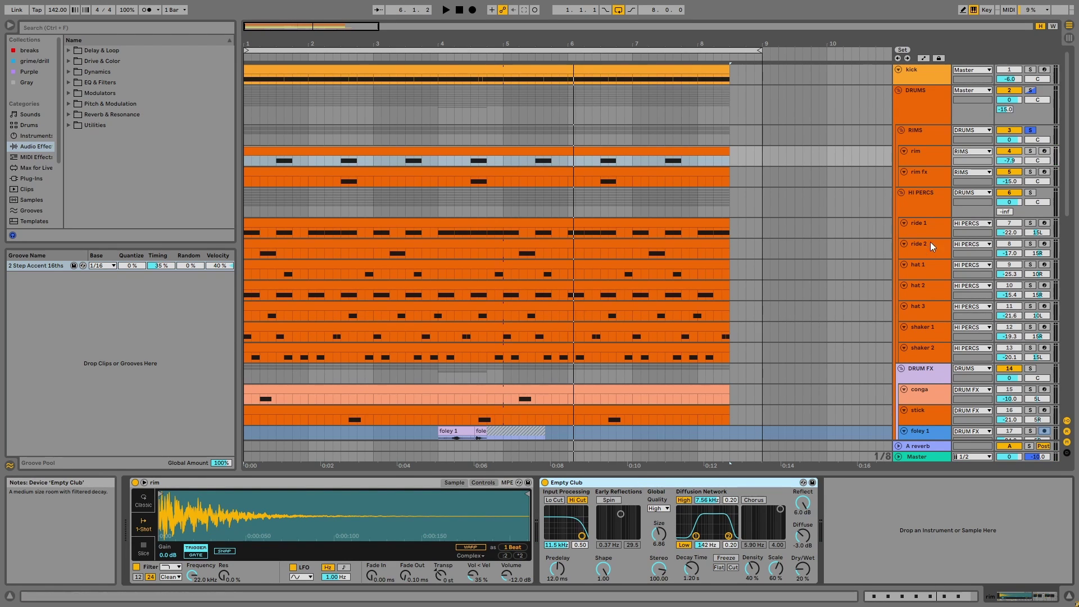
Step: Inspect the EQ Eight, Echo and Empty Club reverb in the rim fx track's device chain
{"action": "left_click", "coordinate": [930, 181]}
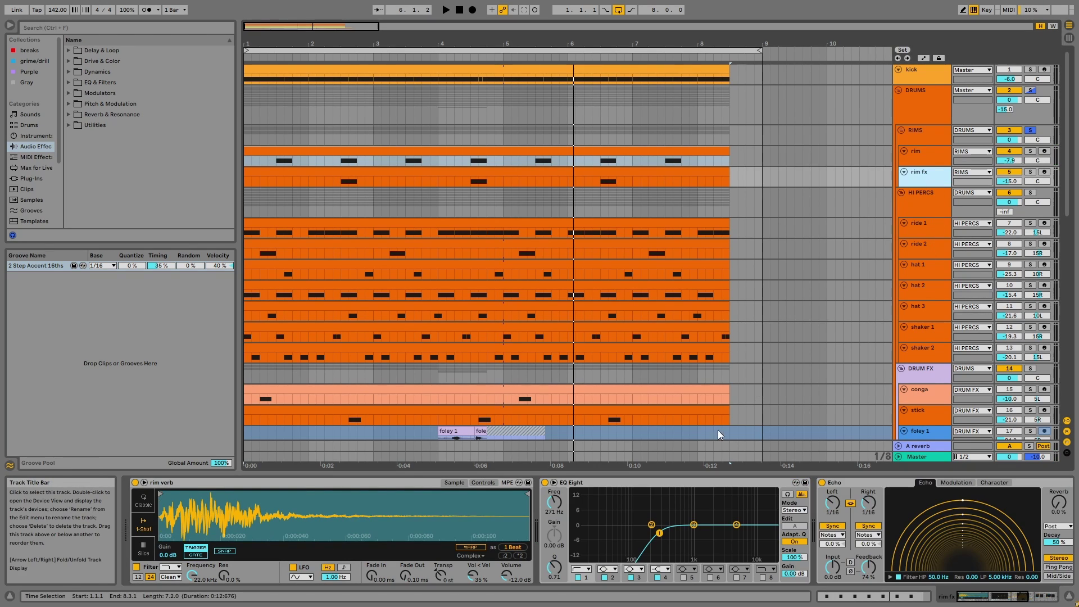
{"action": "left_click", "coordinate": [697, 481]}
{"action": "left_click", "coordinate": [858, 484]}
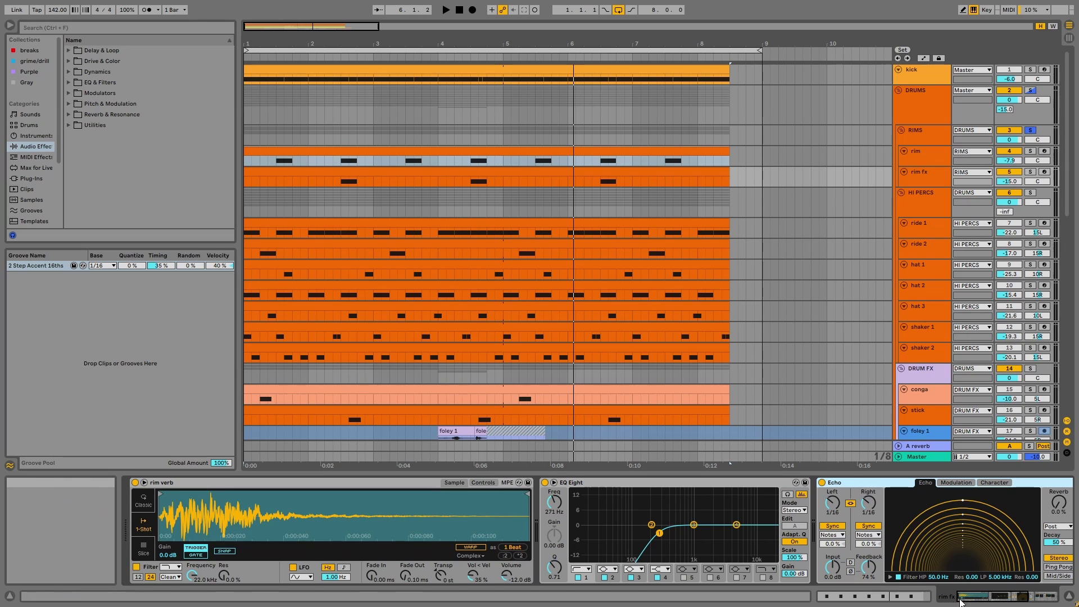
{"action": "left_click", "coordinate": [997, 586]}
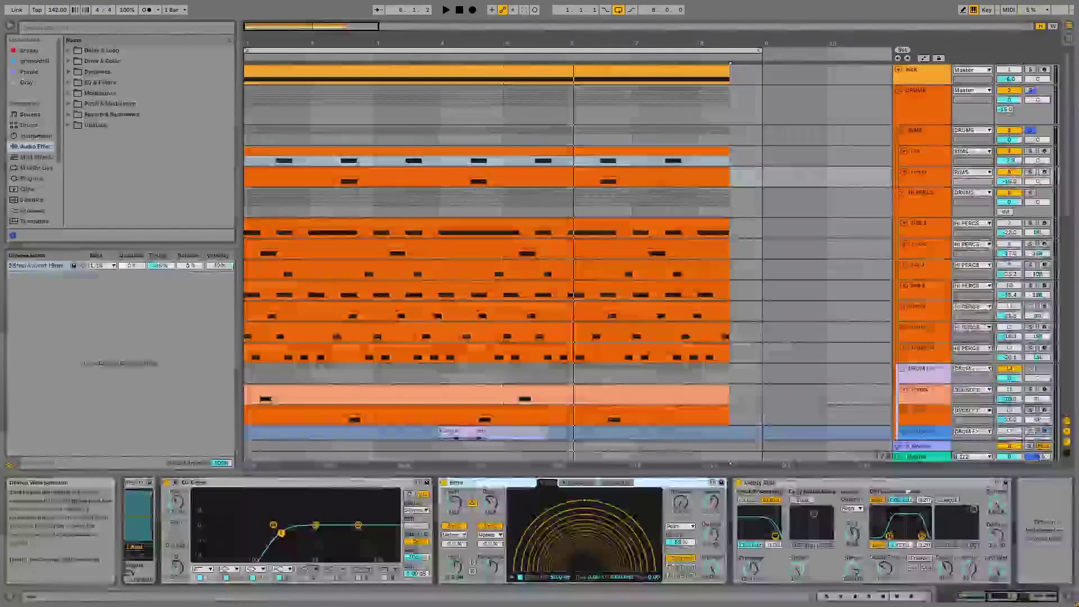
{"action": "left_click", "coordinate": [902, 484]}
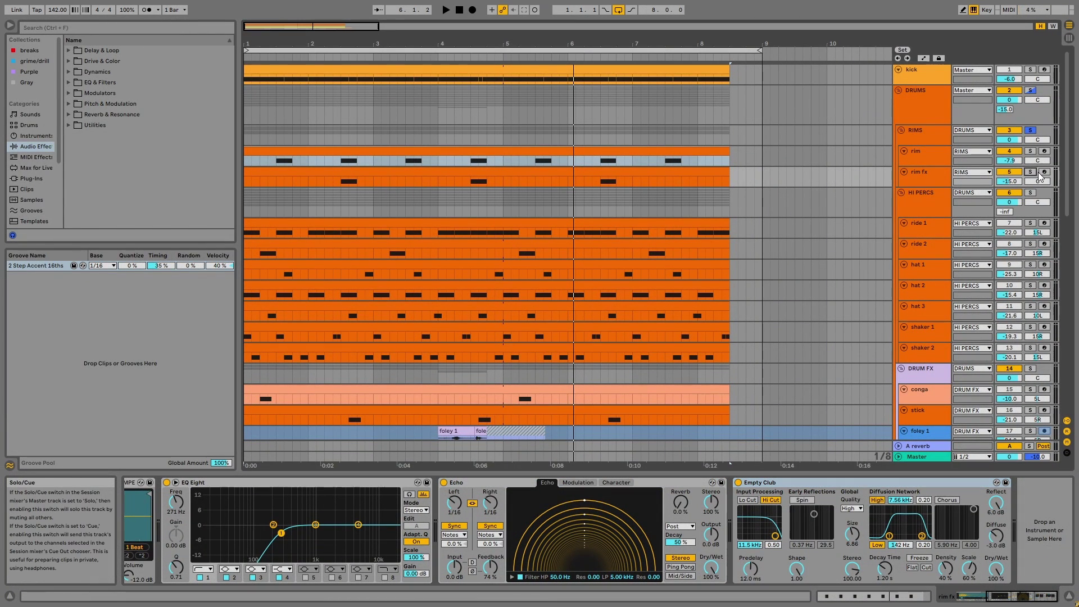
Step: Audition the rim fx track in solo from its last hit and check the Echo's Dry/Wet setting
{"action": "left_click", "coordinate": [600, 181]}
{"action": "key", "text": "space"}
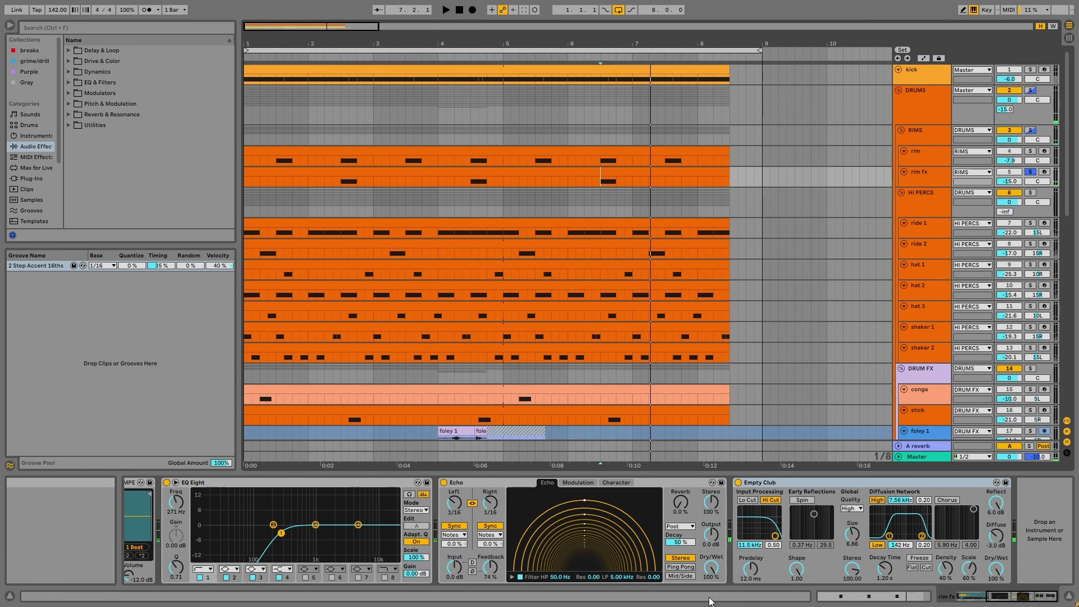
{"action": "left_click", "coordinate": [711, 568]}
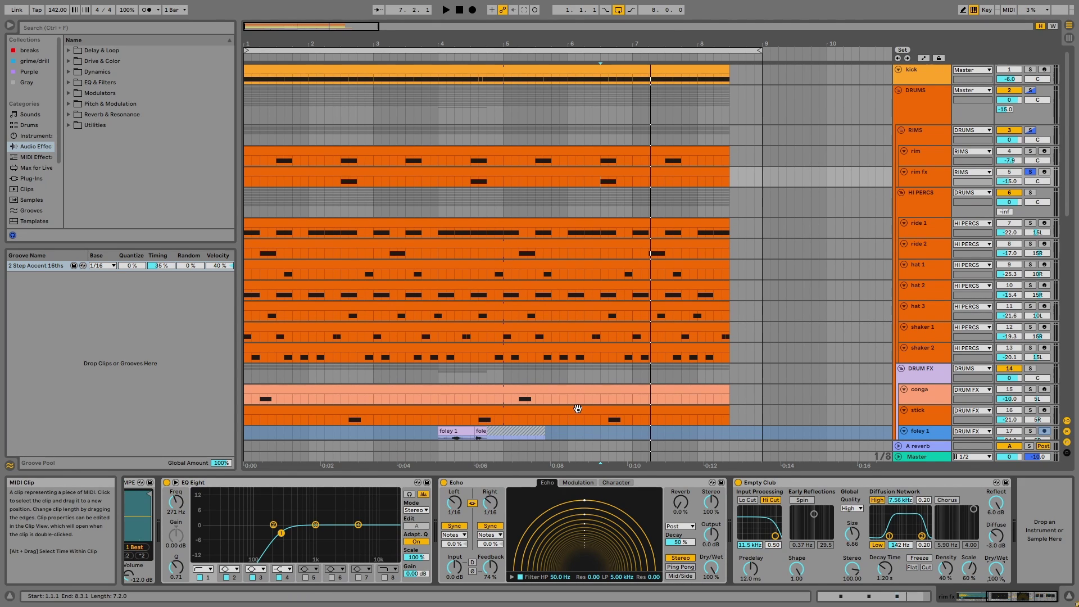
Step: Solo the HI PERCS group and play all its percussion, starting from the ride 1 clip
{"action": "left_click", "coordinate": [932, 201]}
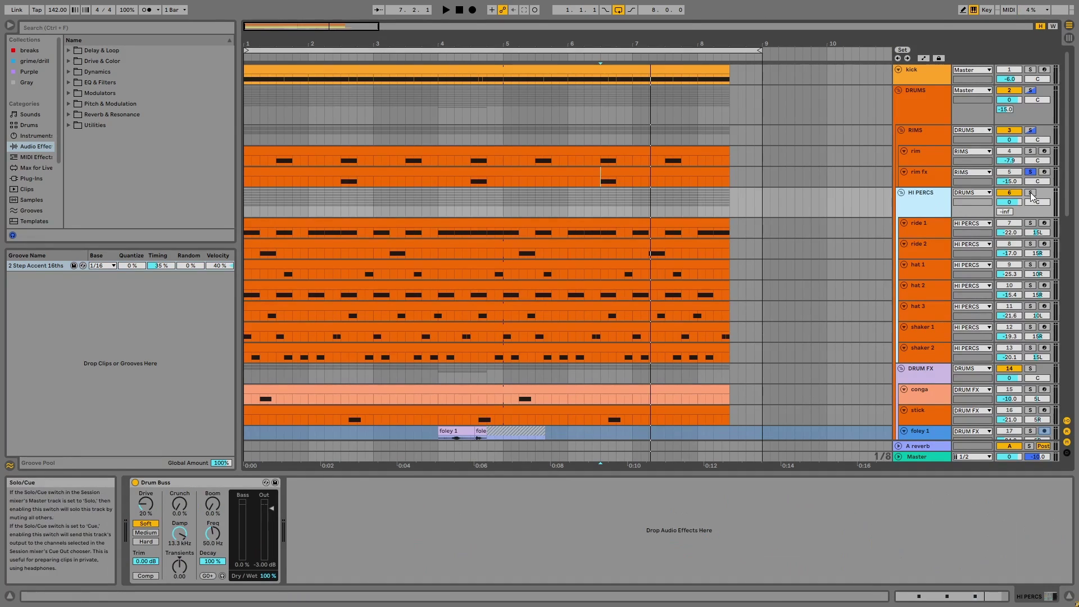
{"action": "left_click", "coordinate": [554, 221]}
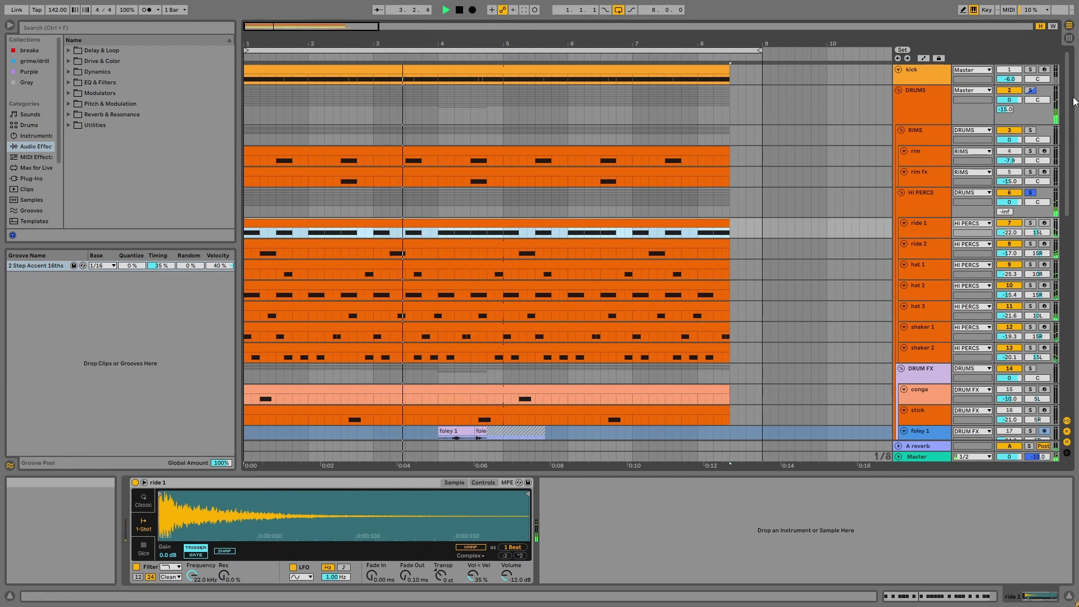
{"action": "left_click", "coordinate": [1032, 223]}
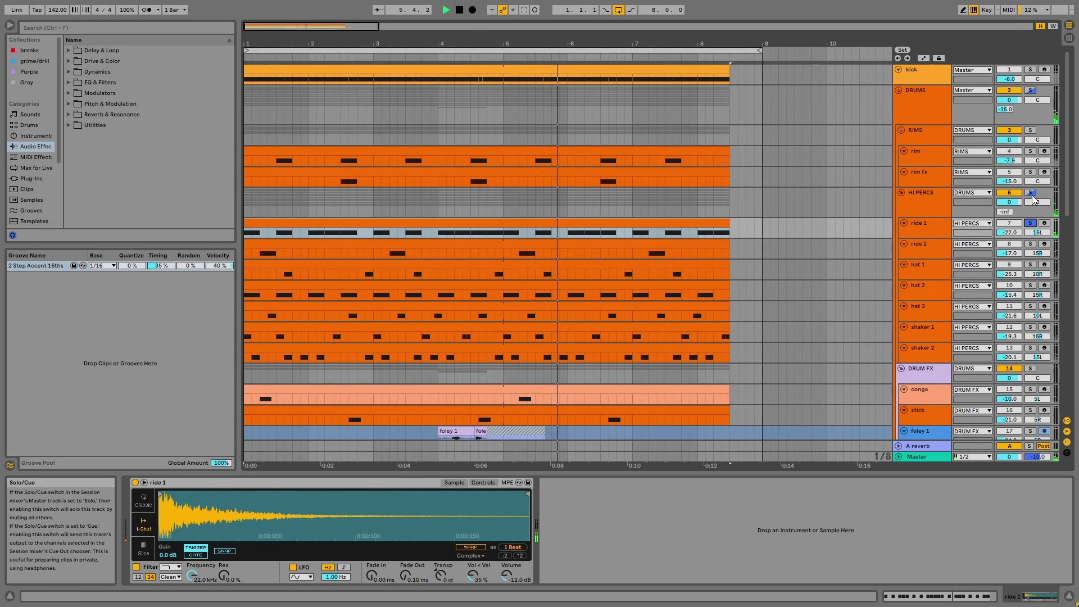
{"action": "left_click", "coordinate": [1032, 193]}
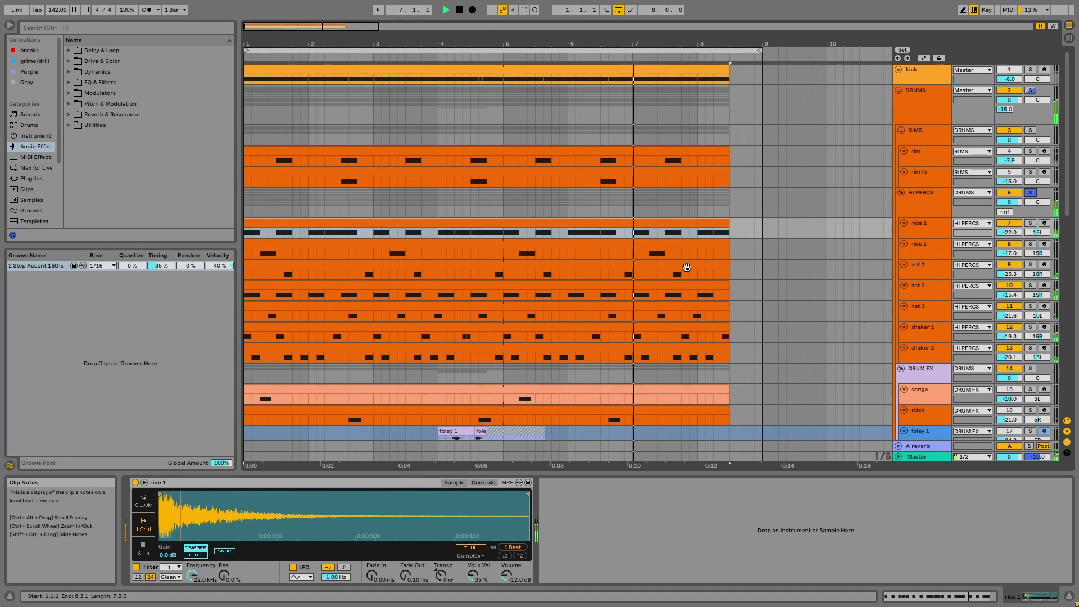
{"action": "key", "text": "space"}
Step: Audition the ride 1 and ride 2 tracks one after the other in solo
{"action": "left_click", "coordinate": [1031, 223]}
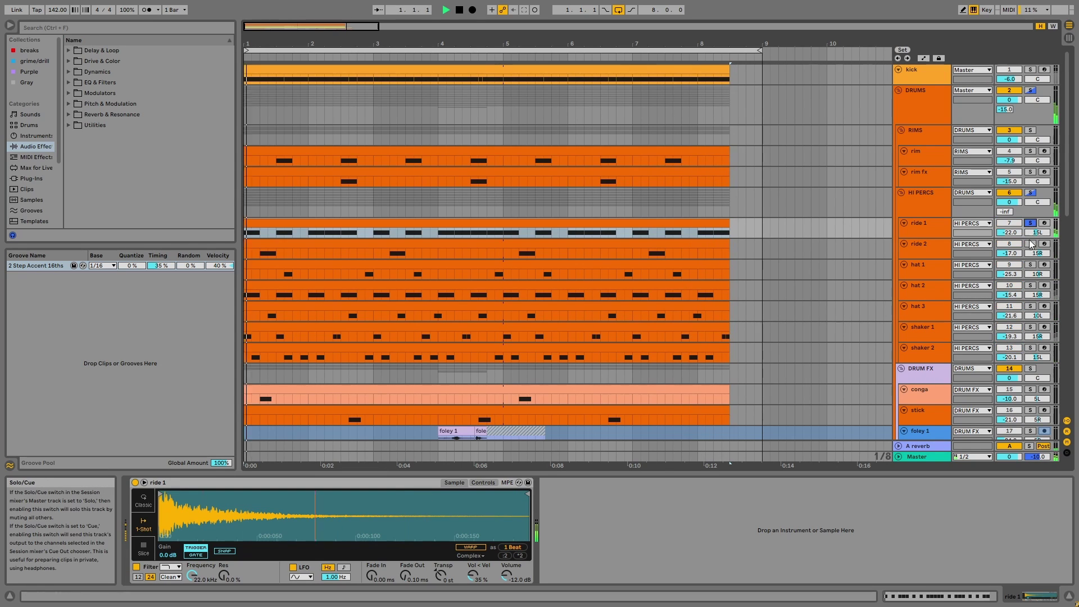
{"action": "key", "text": "space"}
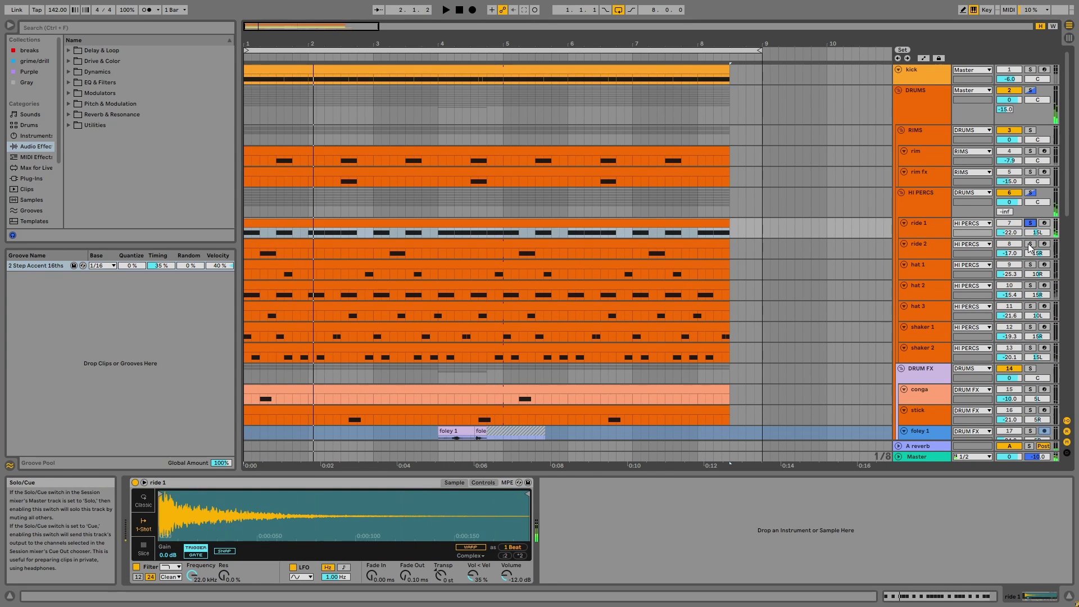
{"action": "left_click", "coordinate": [1030, 244]}
{"action": "key", "text": "space"}
{"action": "key", "text": "space"}
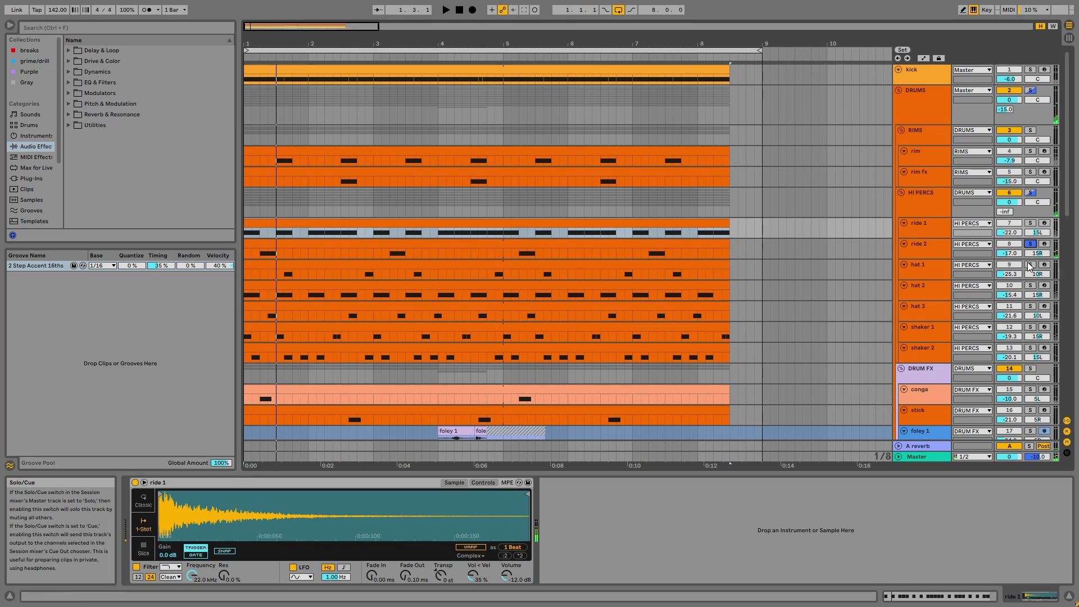
Step: Audition hat 1 in solo from its first hit, followed by hat 2 and hat 3
{"action": "left_click", "coordinate": [286, 275]}
{"action": "key", "text": "space"}
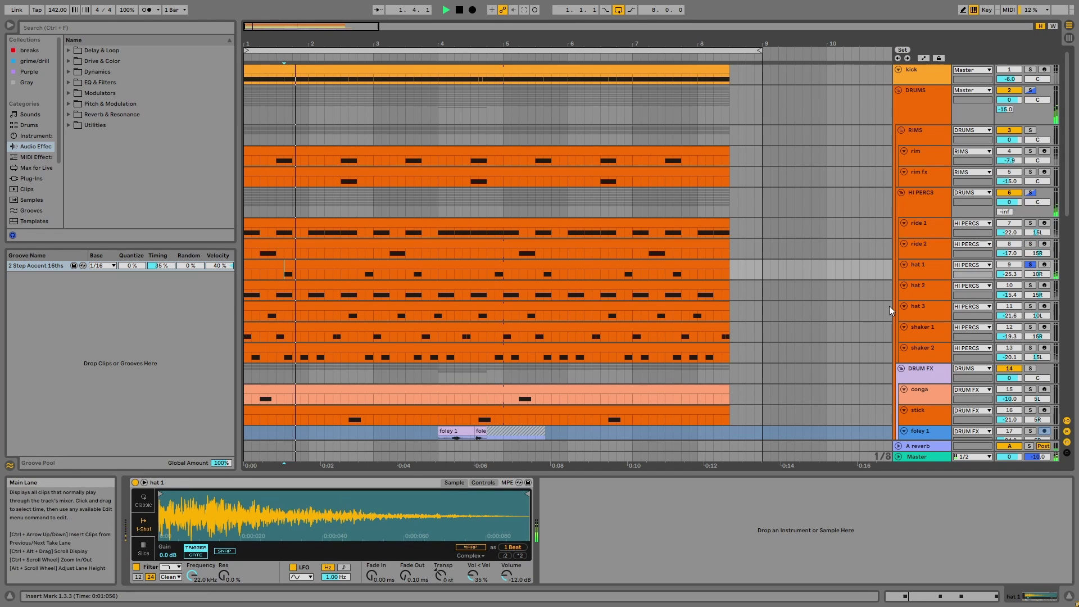
{"action": "left_click", "coordinate": [1030, 285]}
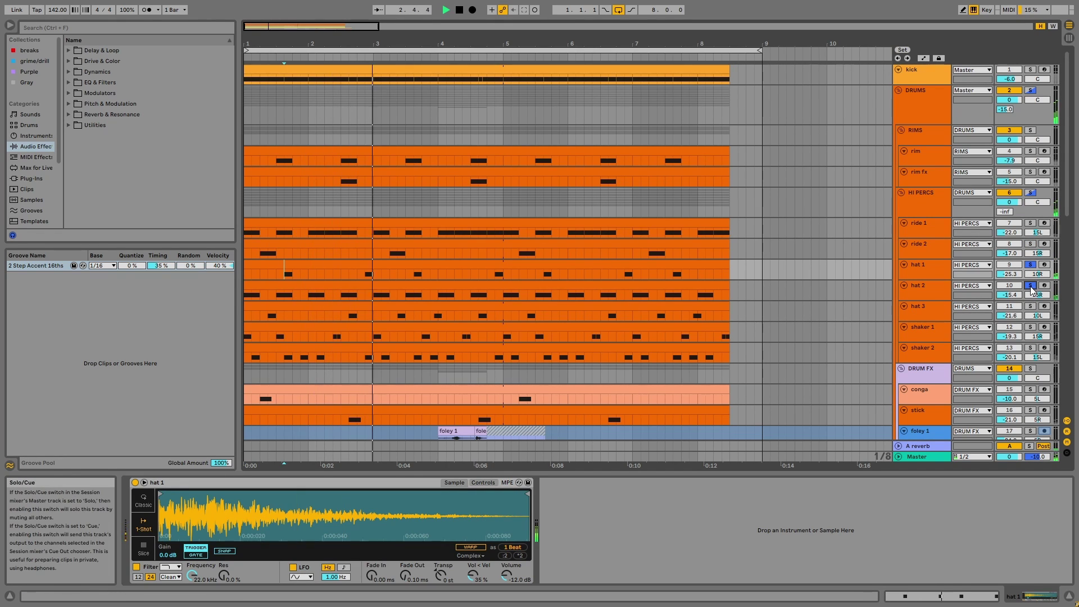
{"action": "left_click", "coordinate": [1031, 307]}
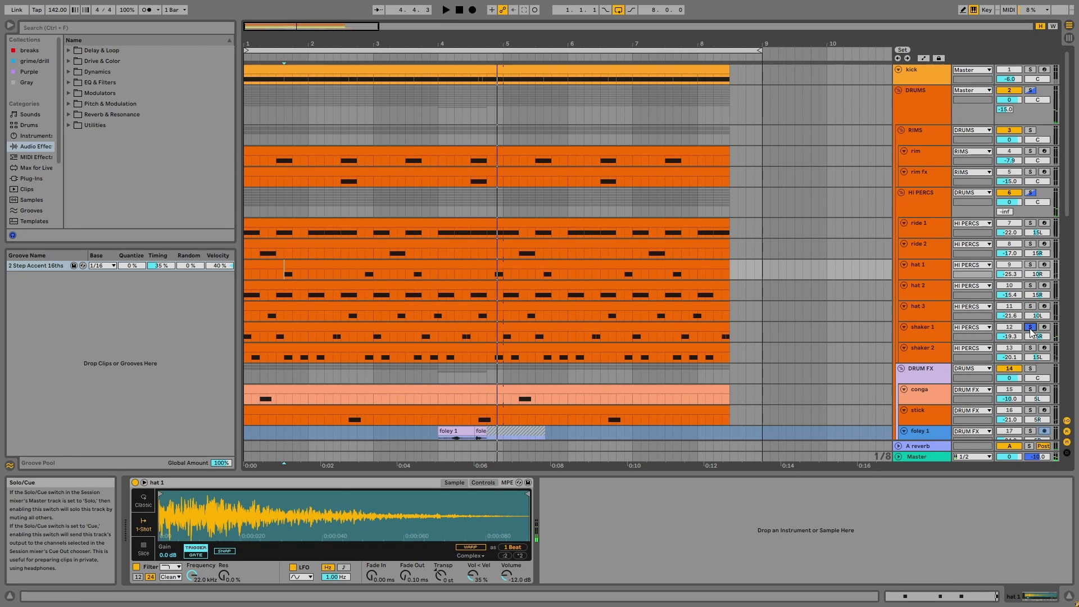
Step: Play the shaker 1 and shaker 2 tracks in solo
{"action": "key", "text": "space"}
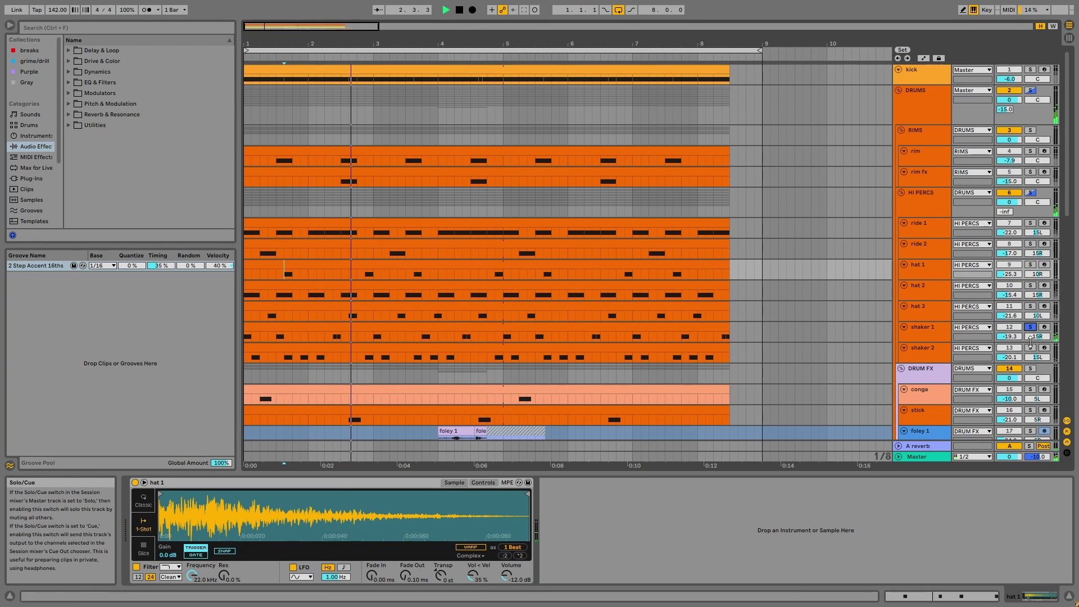
{"action": "left_click", "coordinate": [1032, 349]}
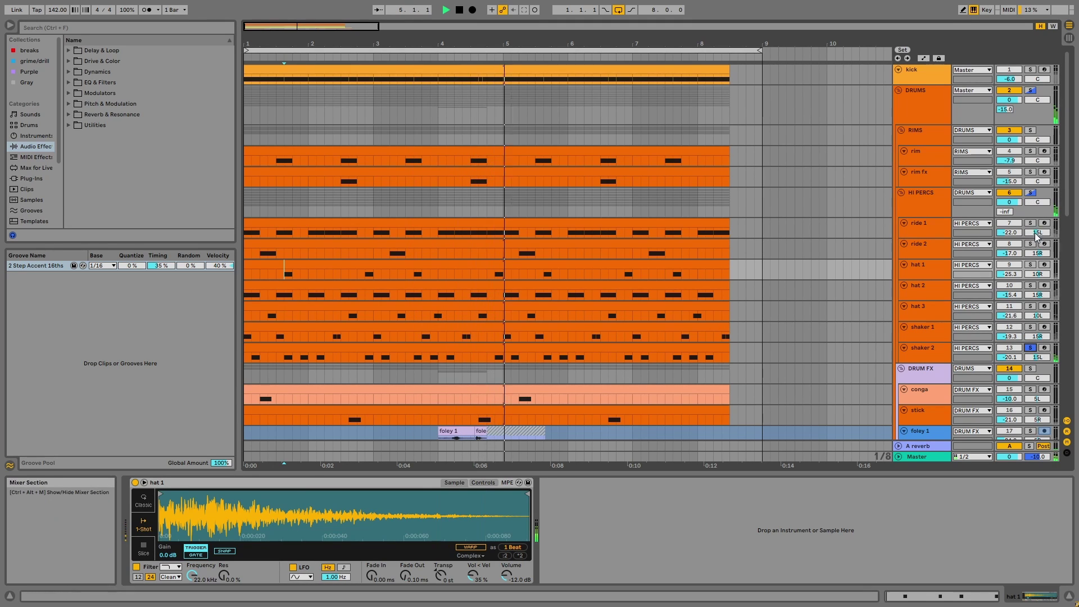
Step: Solo the whole HI PERCS group again and inspect its Drum Buss device
{"action": "left_click", "coordinate": [1031, 193]}
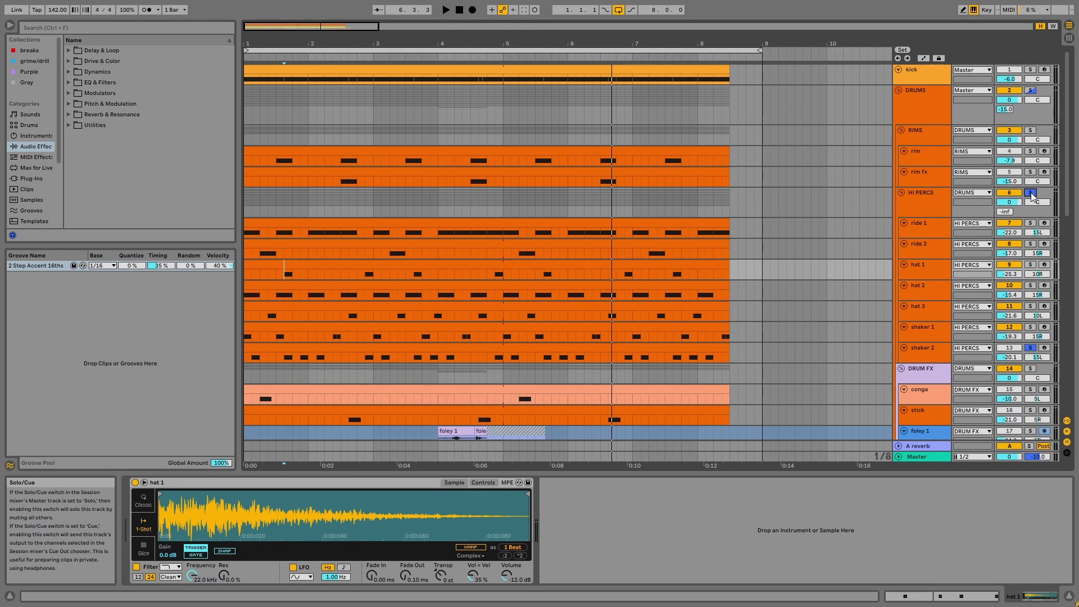
{"action": "left_click", "coordinate": [928, 217]}
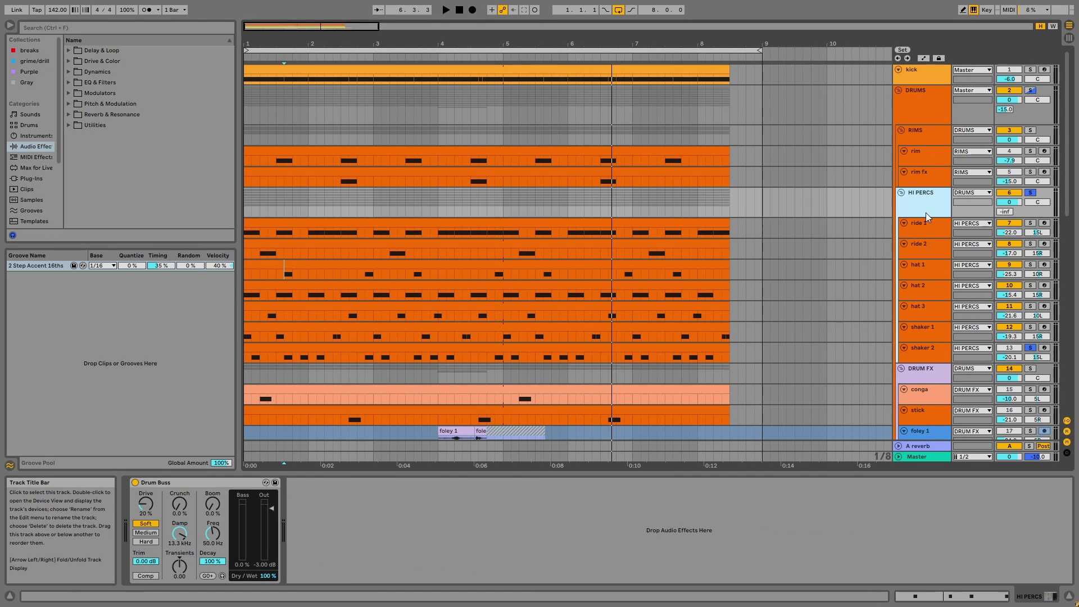
{"action": "left_click", "coordinate": [227, 481]}
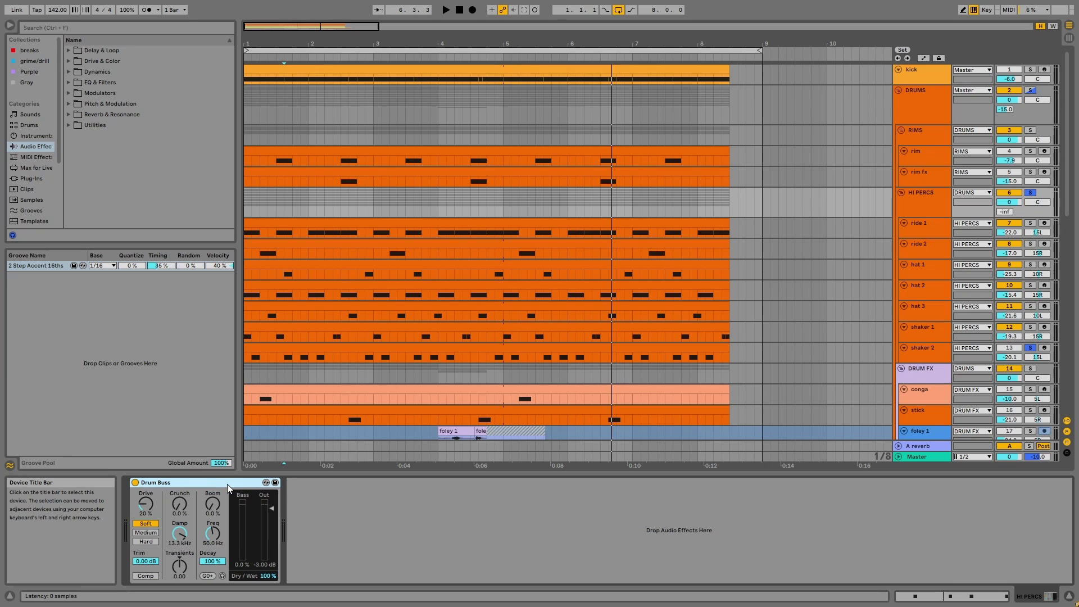
Step: Solo the DRUM FX group and play it with the conga clip selected
{"action": "scroll", "coordinate": [936, 393], "scroll_direction": "down", "scroll_amount": 1}
{"action": "left_click", "coordinate": [927, 358]}
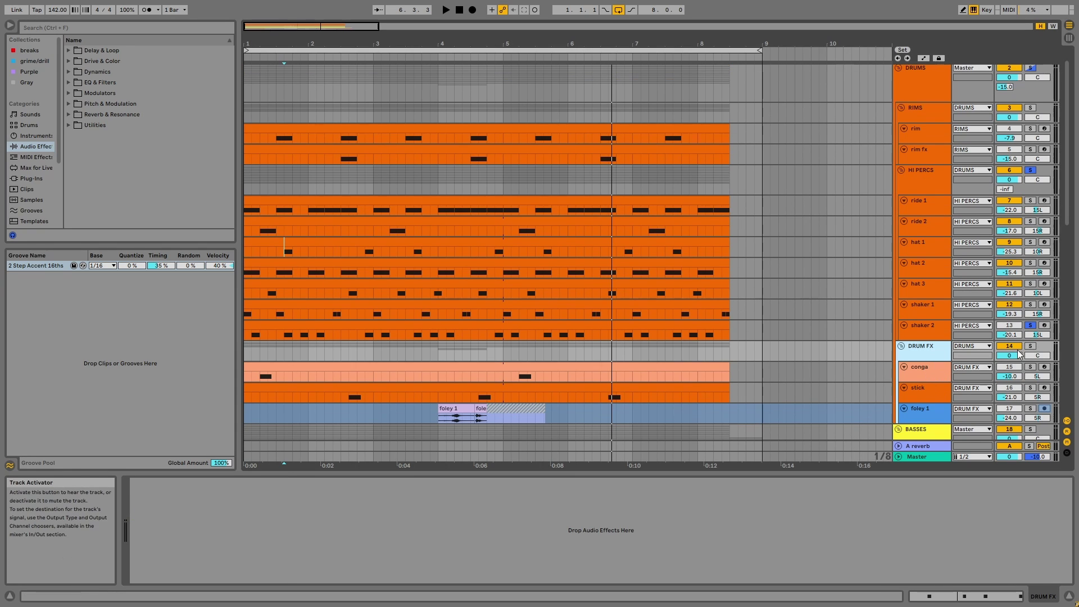
{"action": "left_click", "coordinate": [1030, 345]}
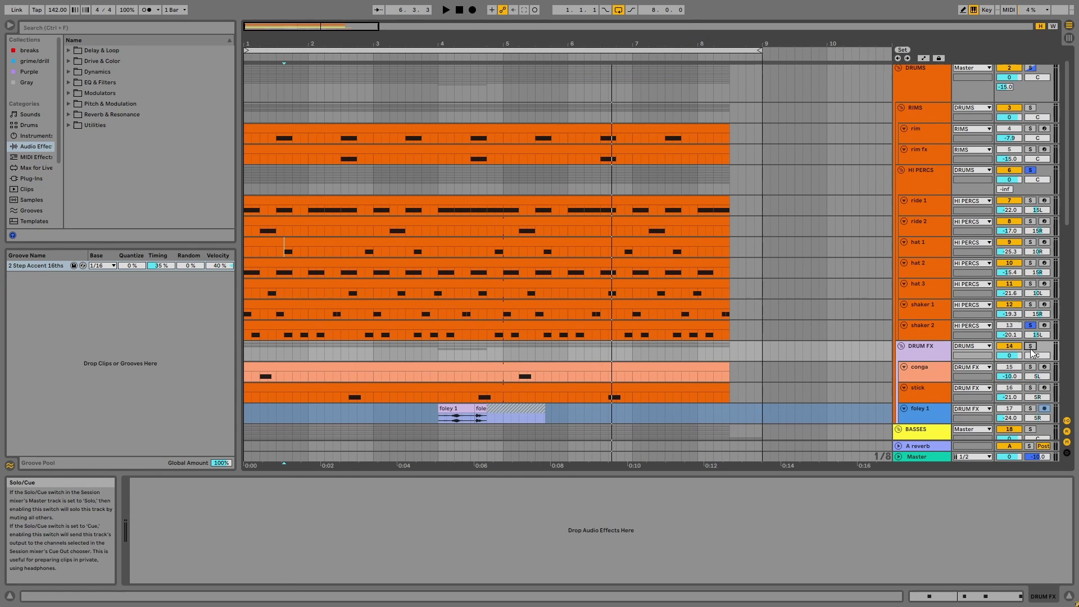
{"action": "left_click", "coordinate": [318, 372]}
{"action": "key", "text": "space"}
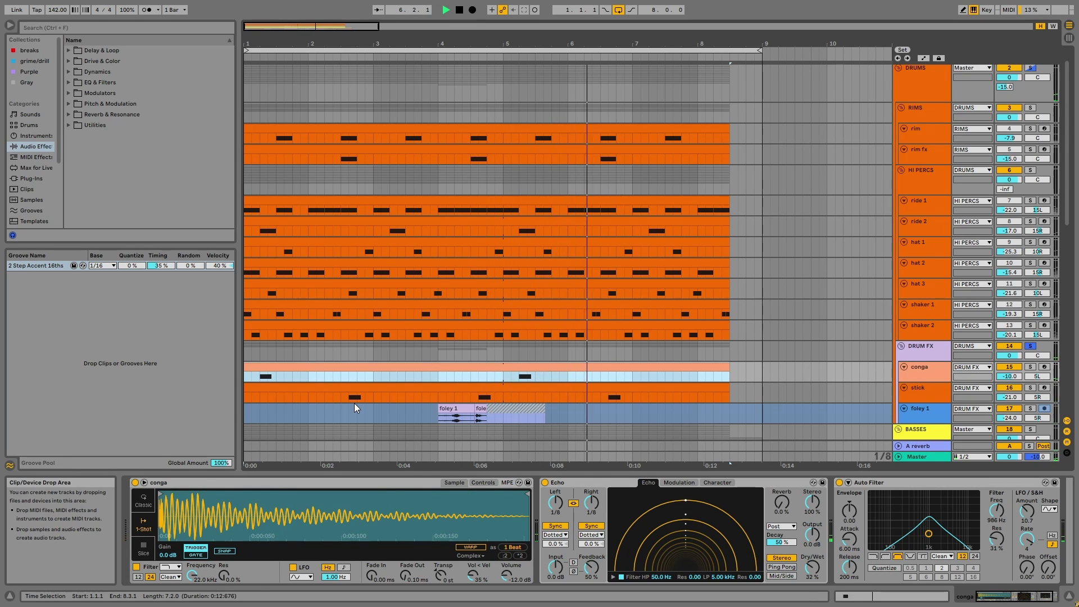
{"action": "key", "text": "space"}
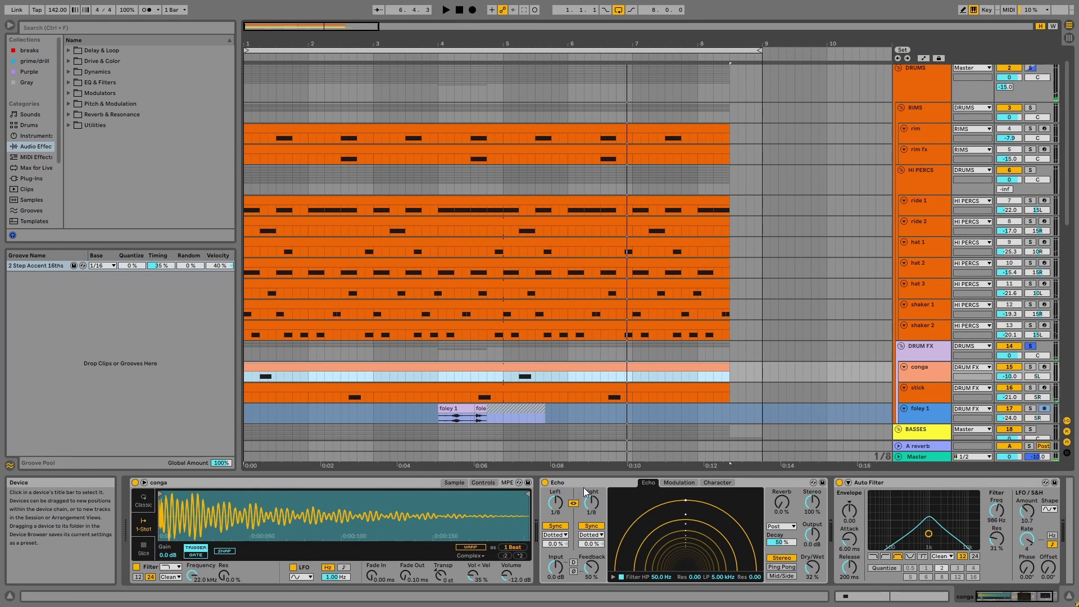
Step: Inspect the Echo and Auto Filter devices on the conga, stick and foley 1 tracks
{"action": "left_click", "coordinate": [590, 483]}
{"action": "left_click", "coordinate": [936, 490]}
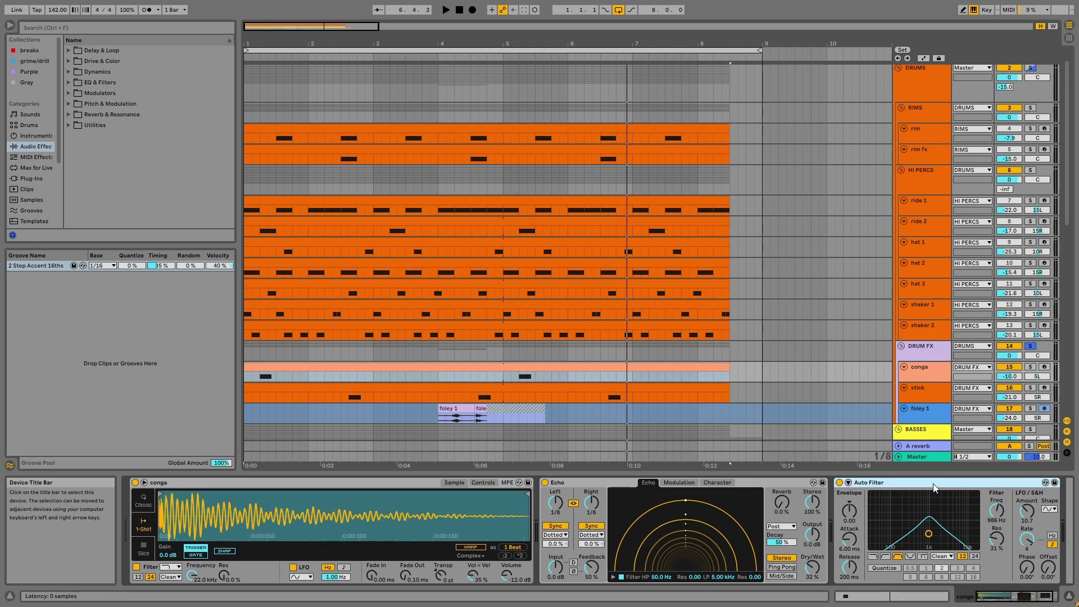
{"action": "left_click", "coordinate": [936, 389]}
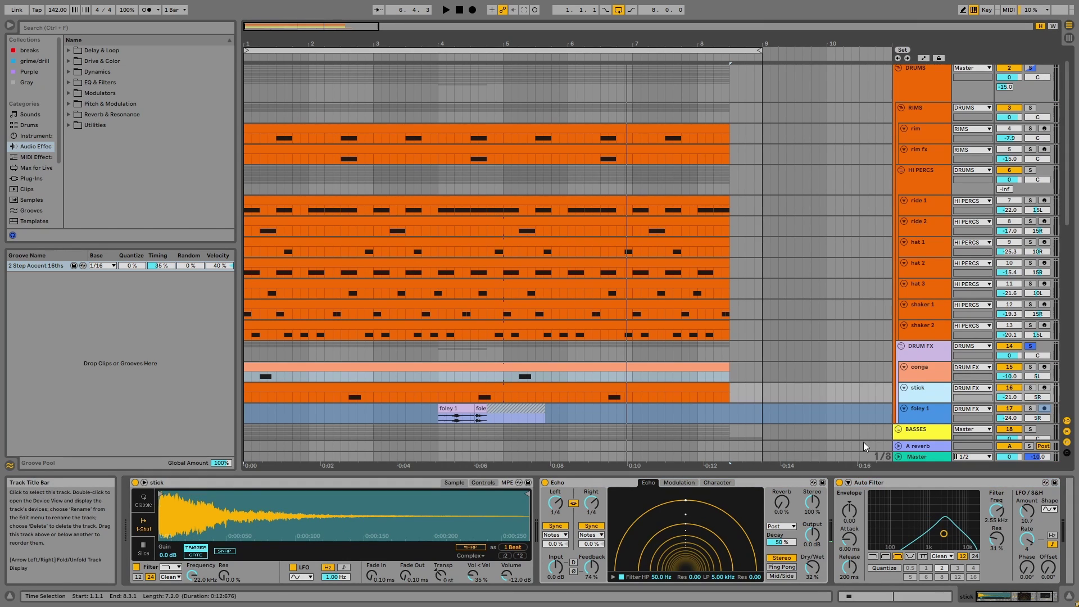
{"action": "left_click", "coordinate": [797, 484]}
{"action": "left_click", "coordinate": [884, 481]}
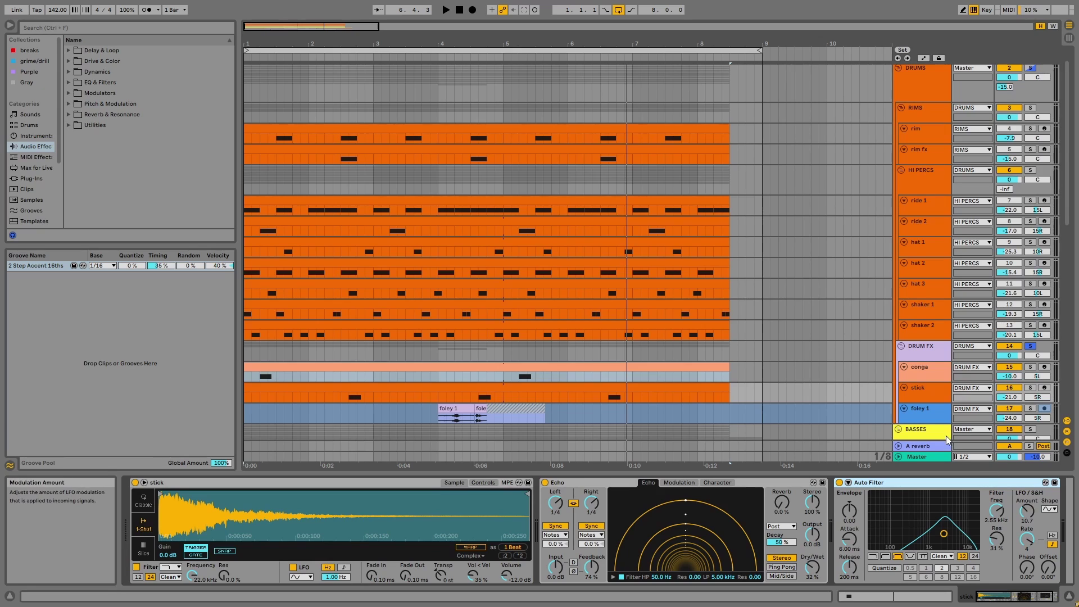
{"action": "left_click", "coordinate": [926, 411]}
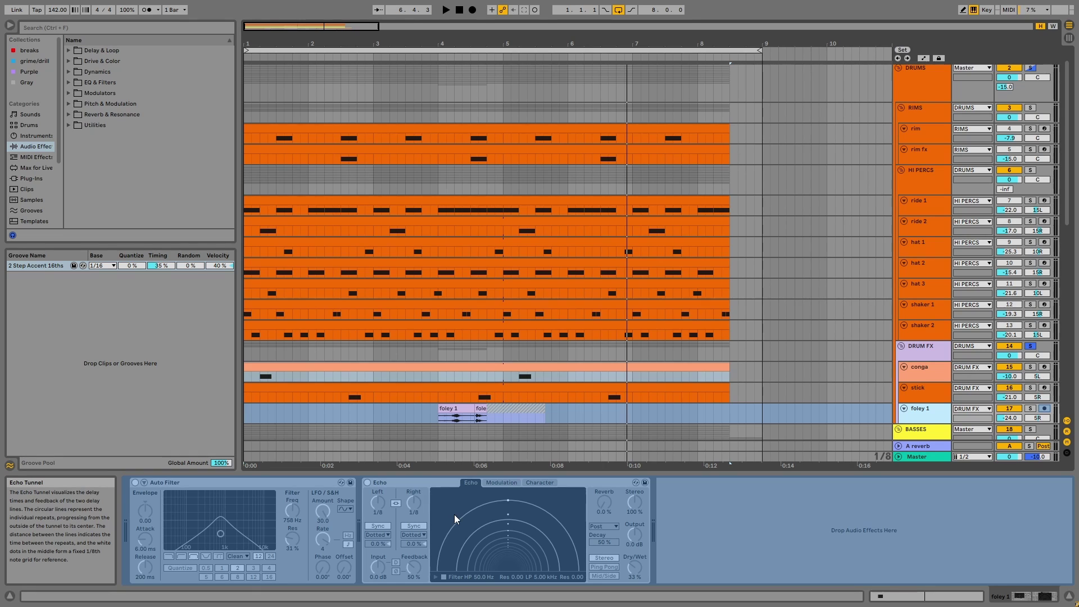
{"action": "scroll", "coordinate": [541, 458], "scroll_direction": "down", "scroll_amount": 2}
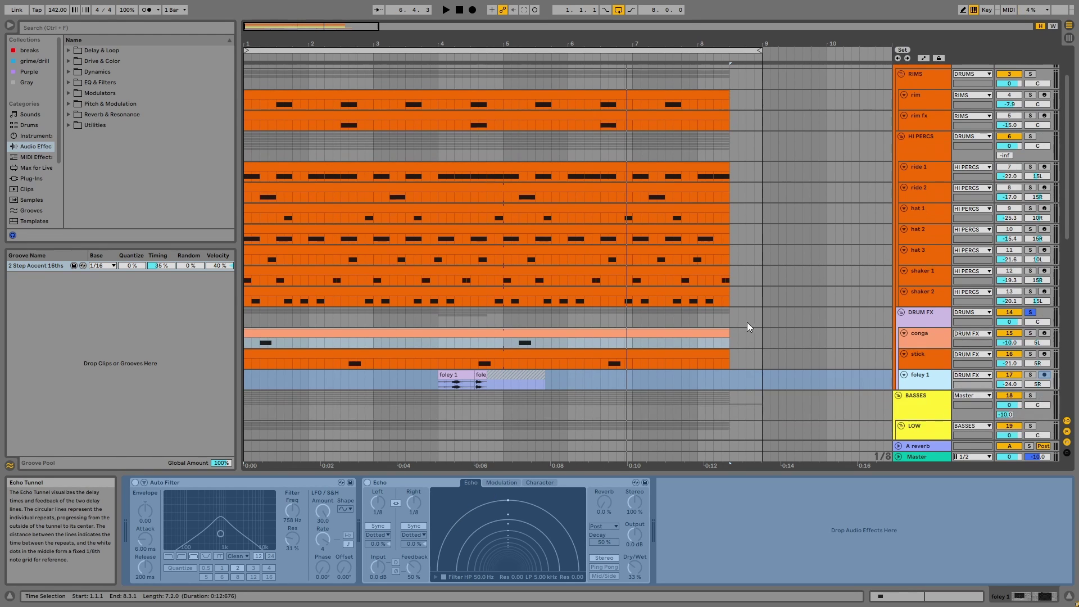
Step: Select the clips across all DRUMS group tracks and highlight the 2 Step Accent 16ths groove in the groove pool
{"action": "left_click_drag", "start_coordinate": [756, 376], "coordinate": [225, 85]}
{"action": "left_click", "coordinate": [58, 268]}
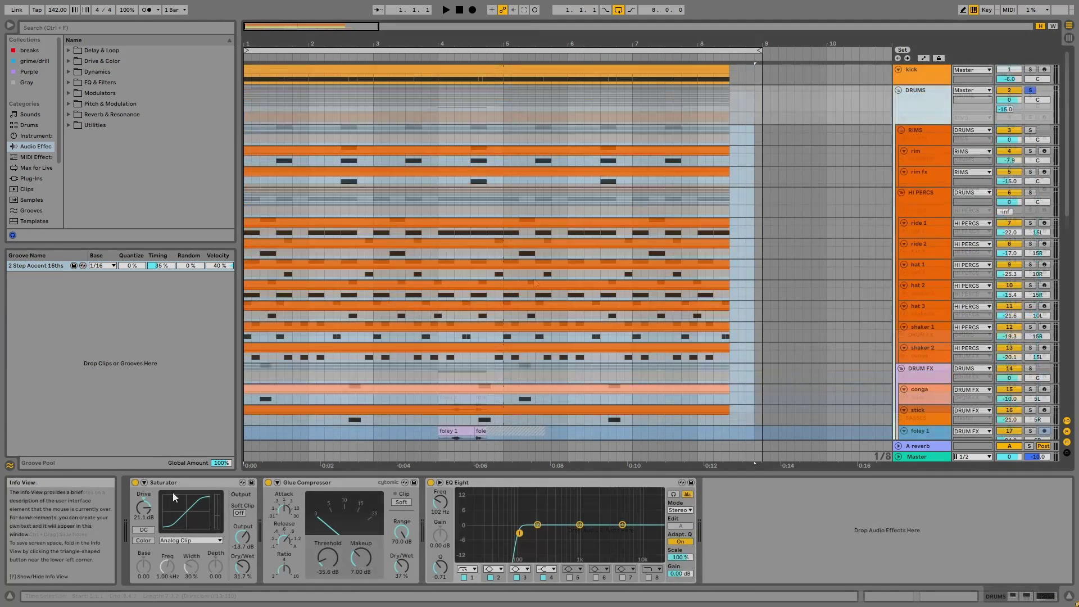
Step: Play the DRUMS group while switching its Saturator and Glue Compressor off and back on to compare their effect
{"action": "left_click", "coordinate": [173, 482]}
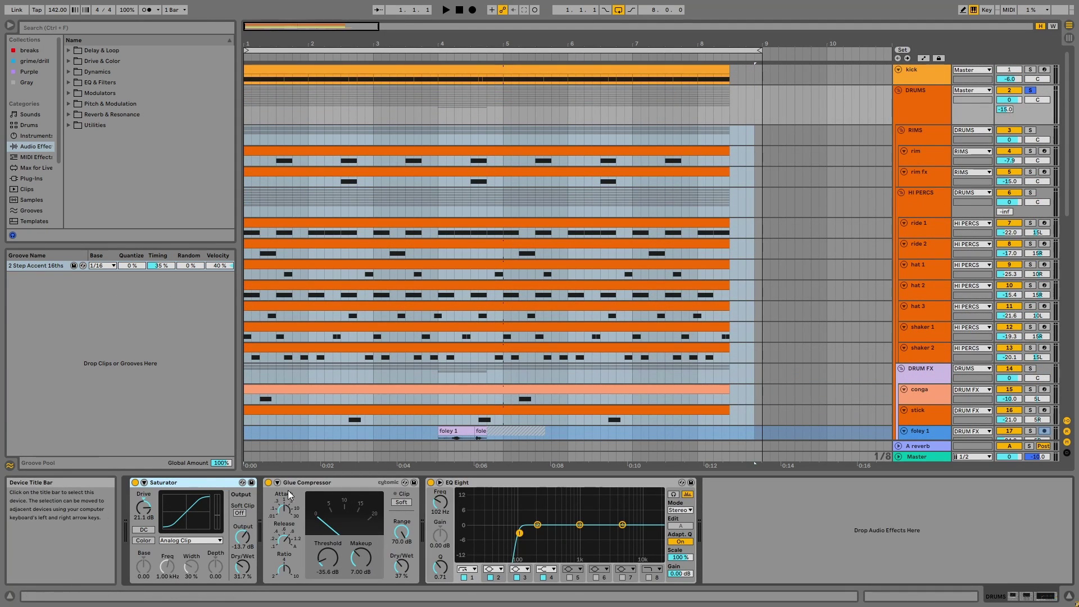
{"action": "left_click", "coordinate": [304, 483]}
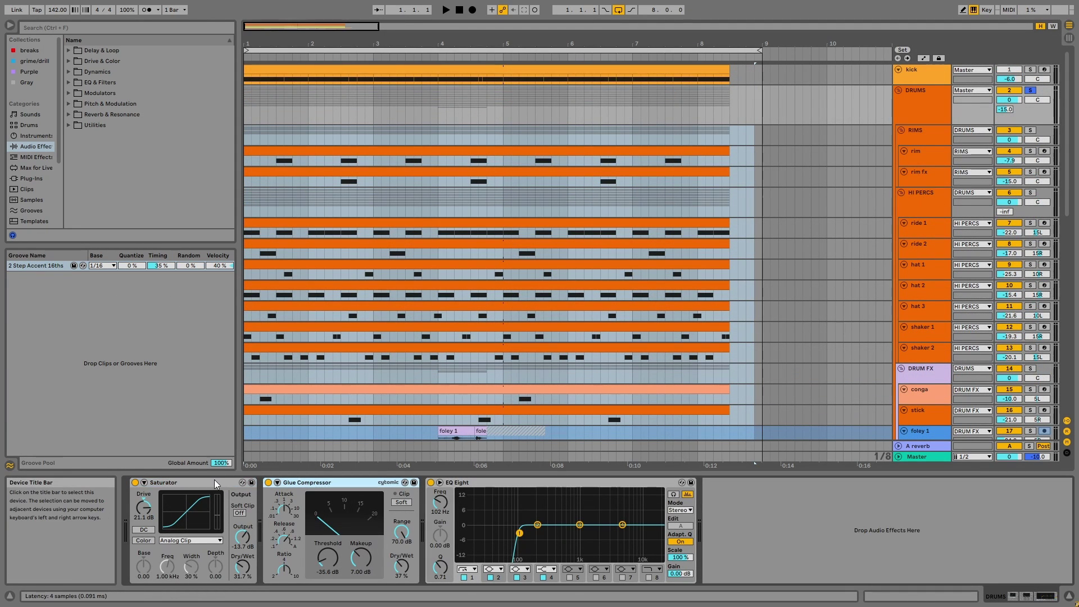
{"action": "key", "text": "space"}
{"action": "left_click", "coordinate": [135, 482]}
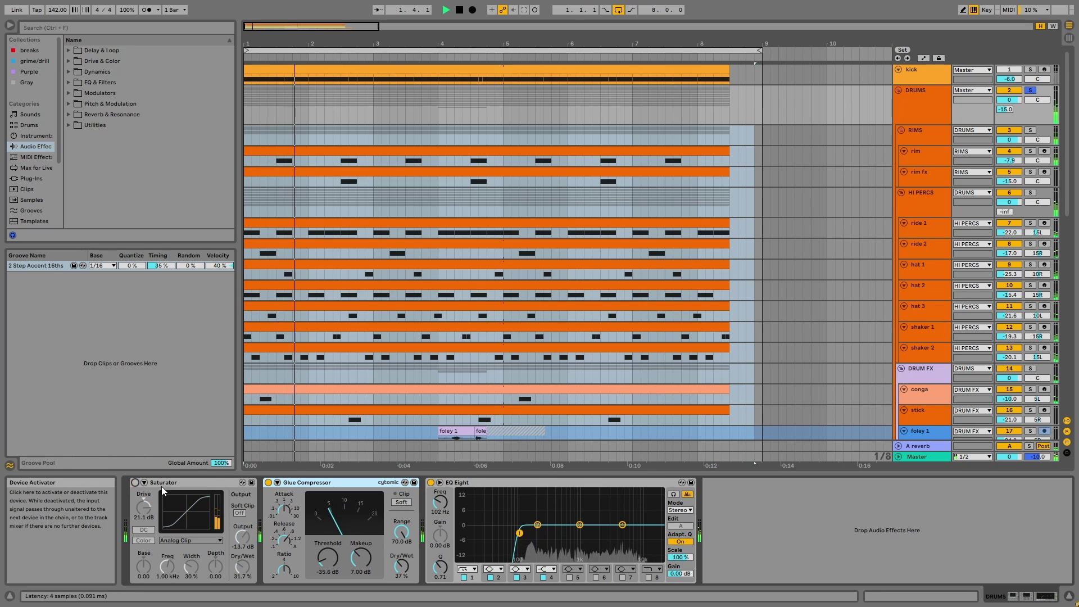
{"action": "left_click", "coordinate": [268, 483]}
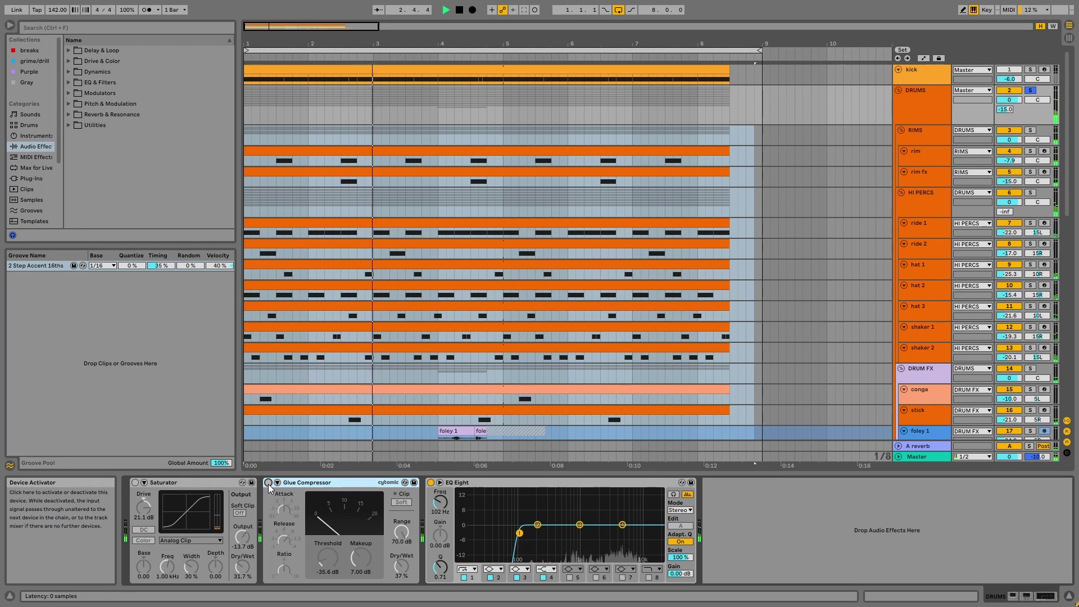
{"action": "left_click", "coordinate": [268, 482]}
{"action": "left_click", "coordinate": [135, 482]}
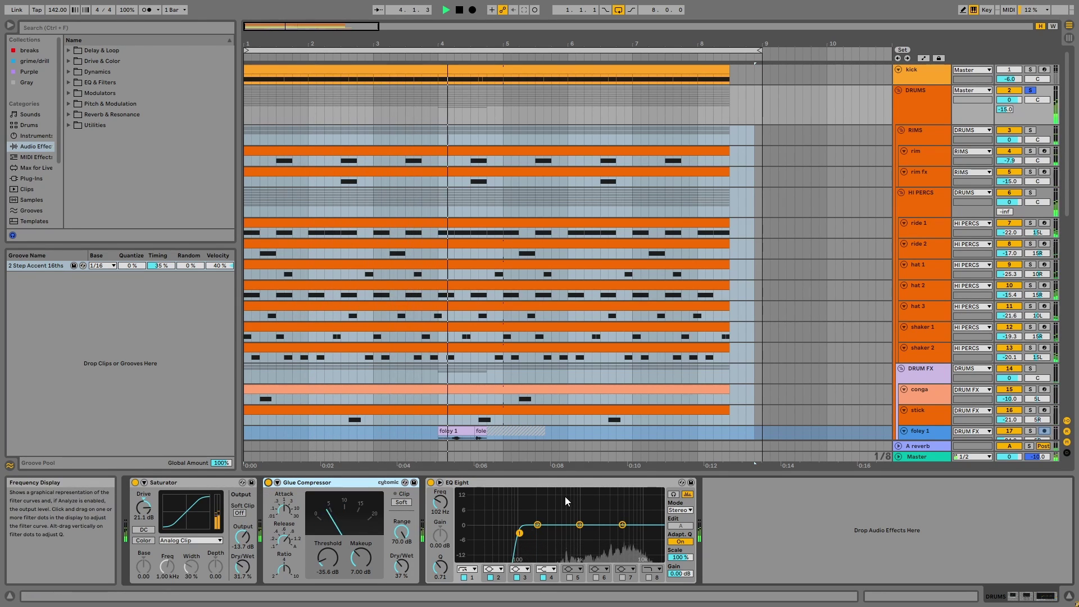
{"action": "key", "text": "space"}
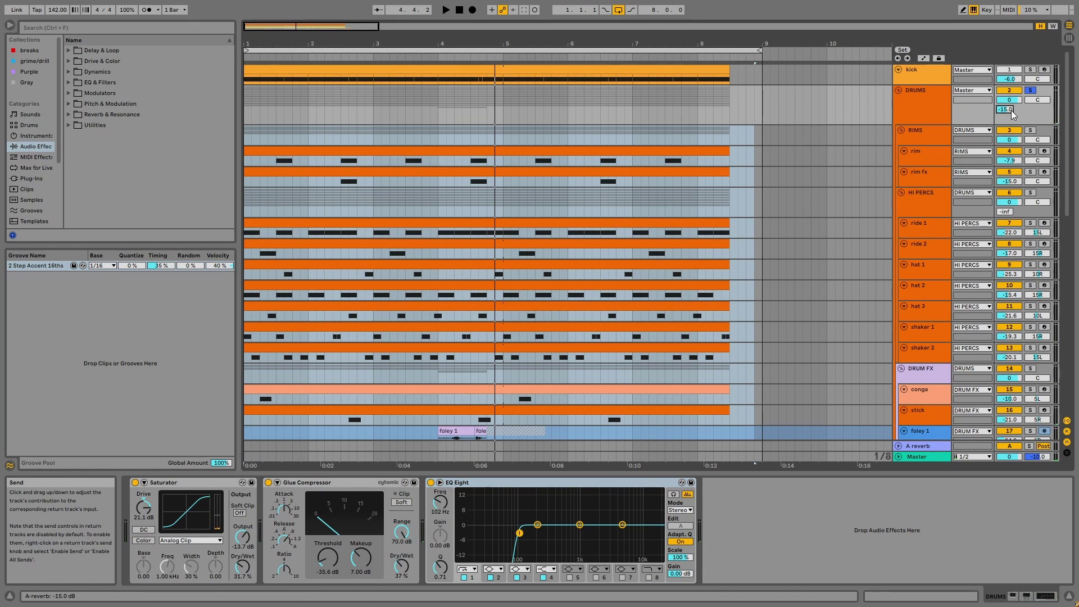
Step: Inspect the EQ Eight and Empty Club reverb devices on the A reverb return track
{"action": "left_click", "coordinate": [930, 444]}
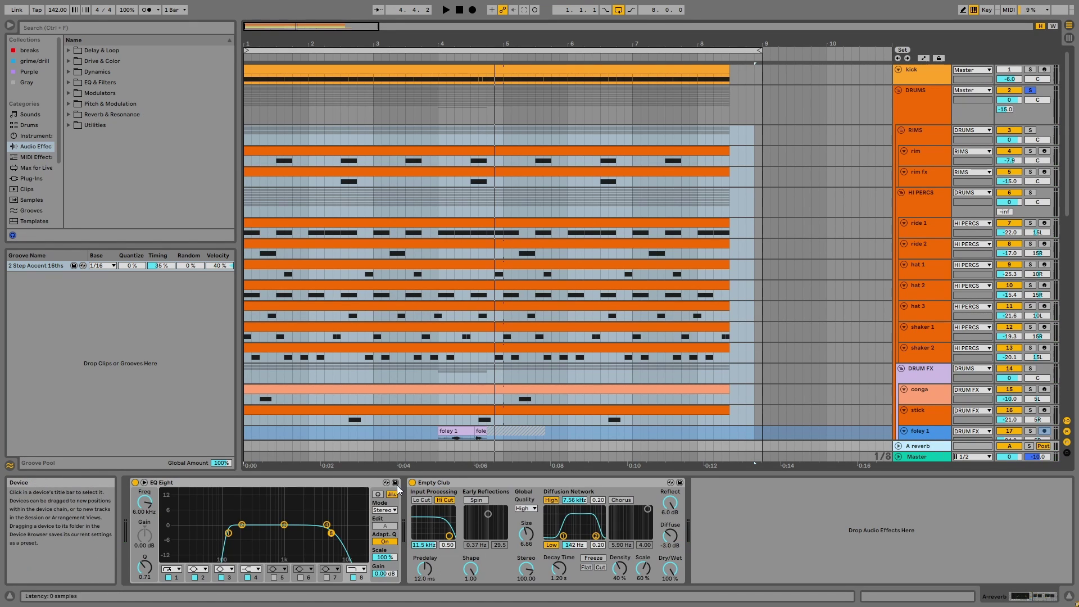
{"action": "left_click", "coordinate": [465, 486]}
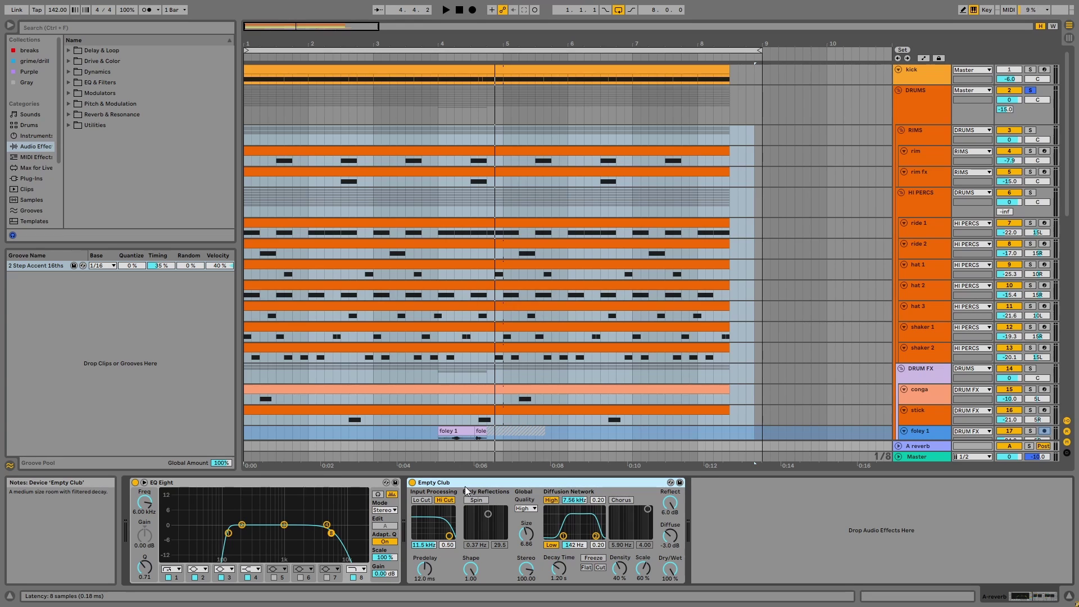
Step: Solo the BASSES group and play it with the wobble clip selected
{"action": "scroll", "coordinate": [472, 405], "scroll_direction": "down", "scroll_amount": 8}
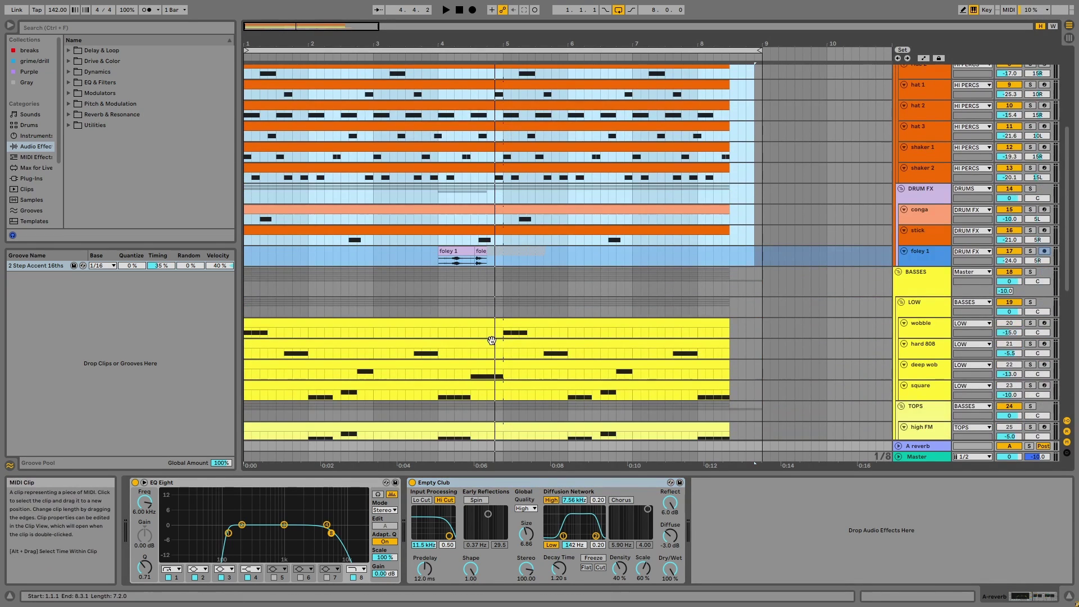
{"action": "scroll", "coordinate": [506, 348], "scroll_direction": "down", "scroll_amount": 1}
{"action": "left_click", "coordinate": [1031, 249]}
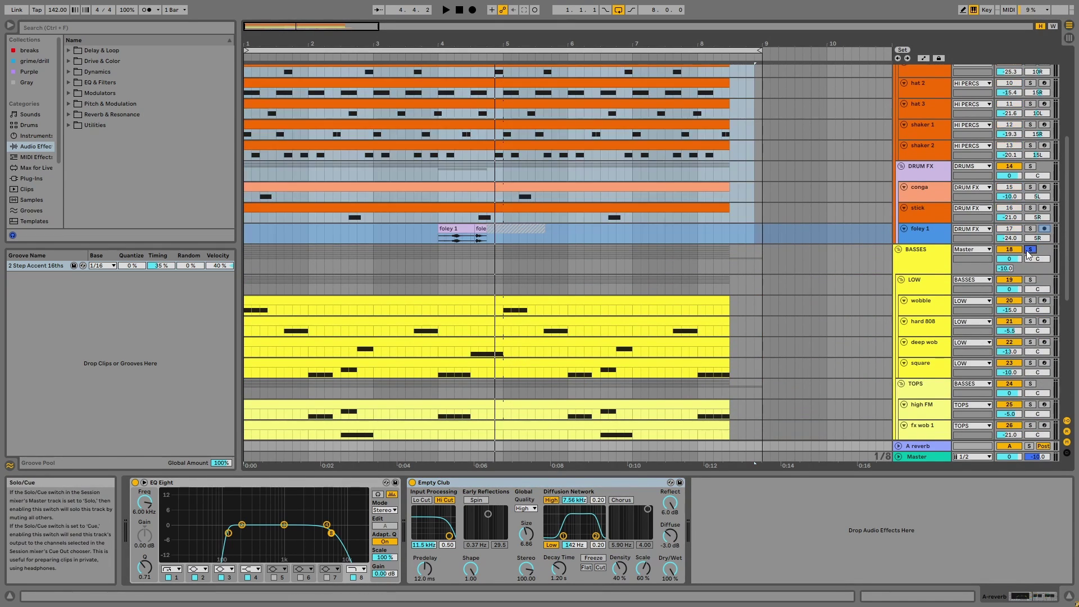
{"action": "left_click", "coordinate": [642, 300]}
{"action": "key", "text": "space"}
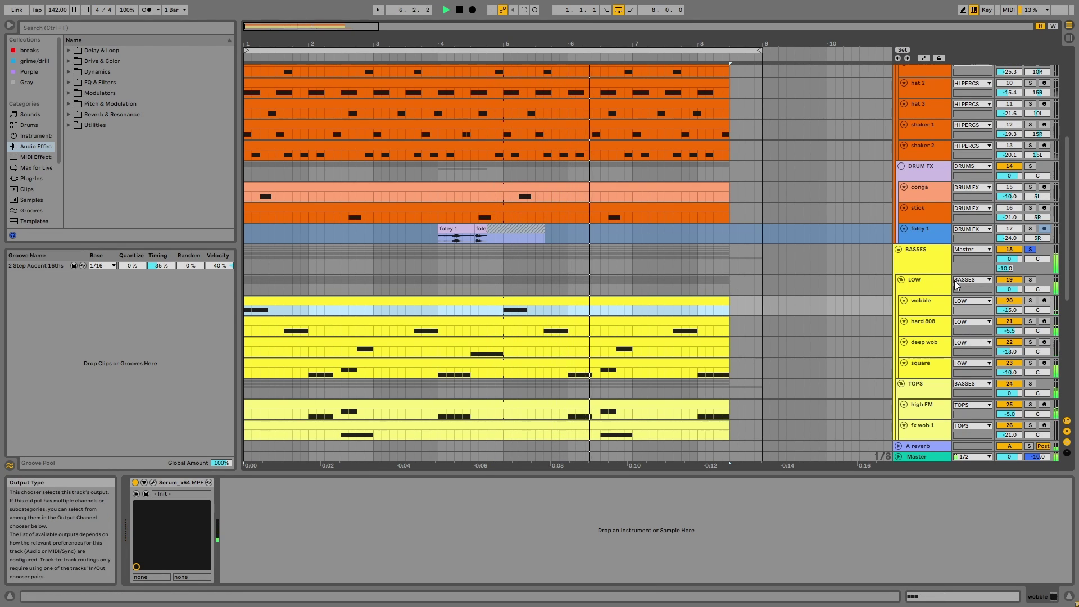
Step: Check the LOW group, wobble track and TOPS group in turn for their devices
{"action": "left_click", "coordinate": [932, 285]}
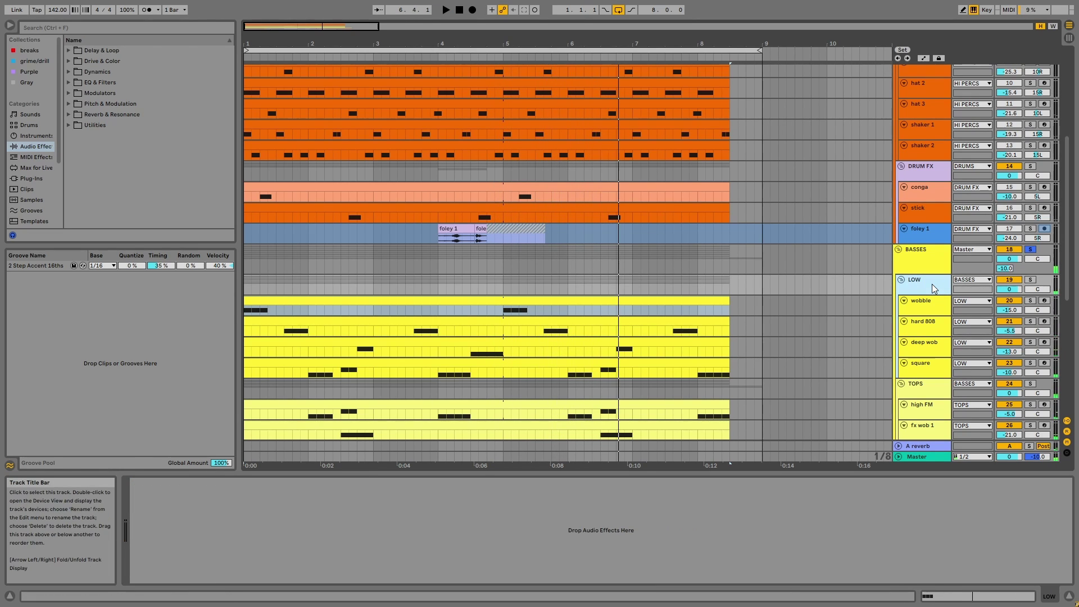
{"action": "key", "text": "Down"}
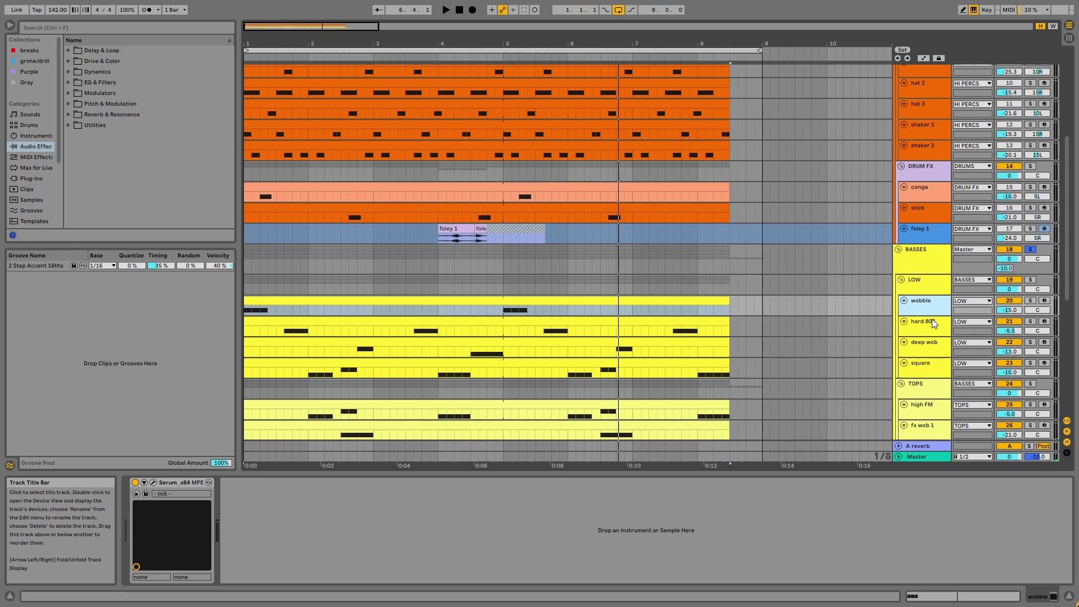
{"action": "left_click", "coordinate": [927, 388]}
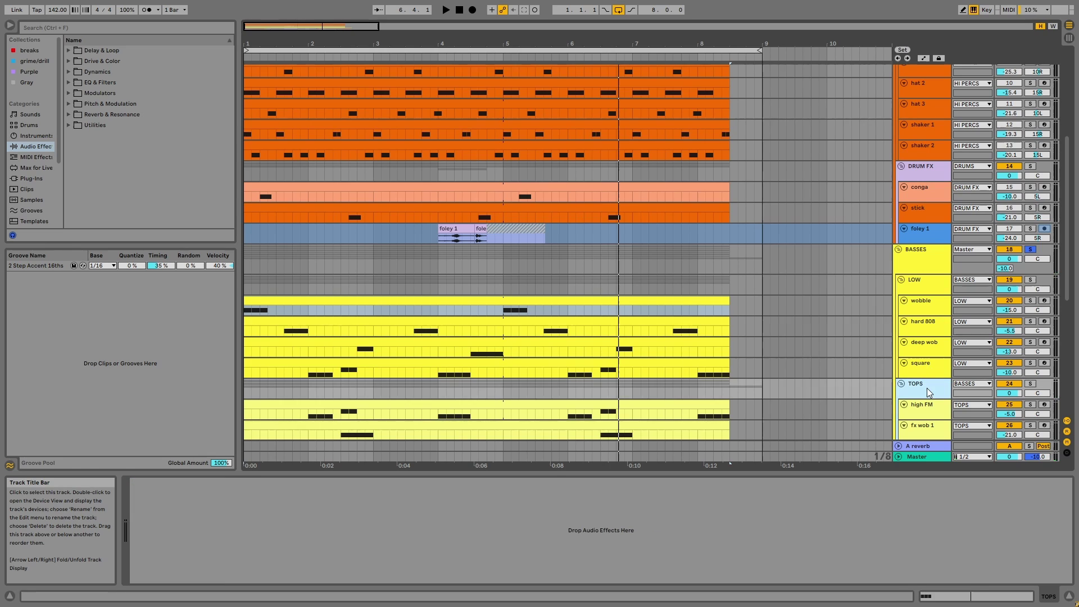
Step: Solo the wobble track and play it with its MIDI clip open in the note editor
{"action": "left_click", "coordinate": [1030, 300]}
{"action": "left_click", "coordinate": [601, 304]}
{"action": "double_click", "coordinate": [598, 303]}
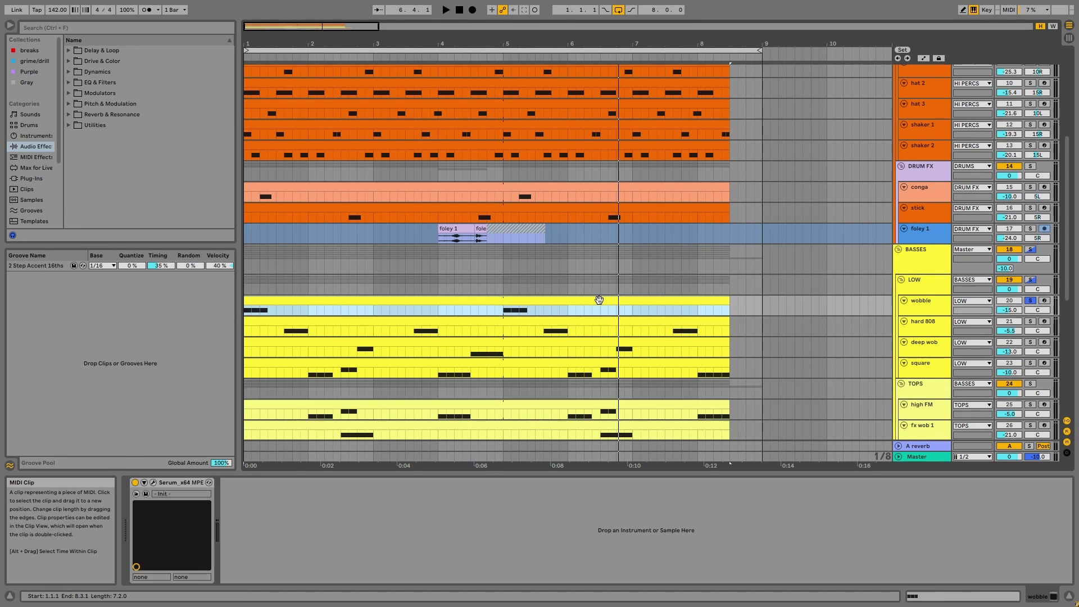
{"action": "key", "text": "space"}
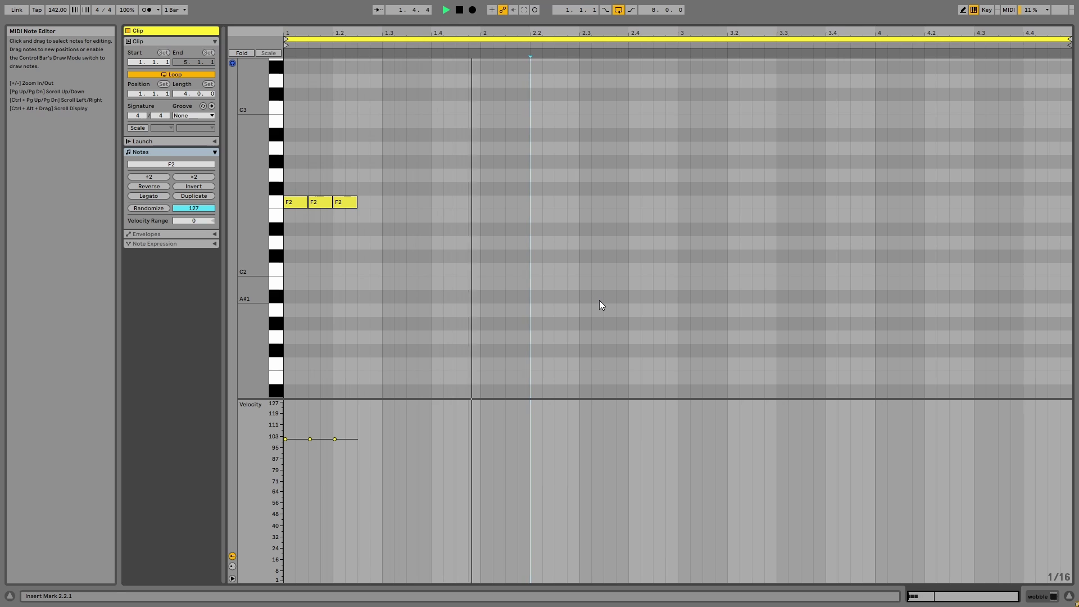
Step: Open the wobble track's Serum instrument and examine its oscillator octave and LFO 1 filter cutoff modulation, playing it briefly
{"action": "key", "text": "shift+Tab"}
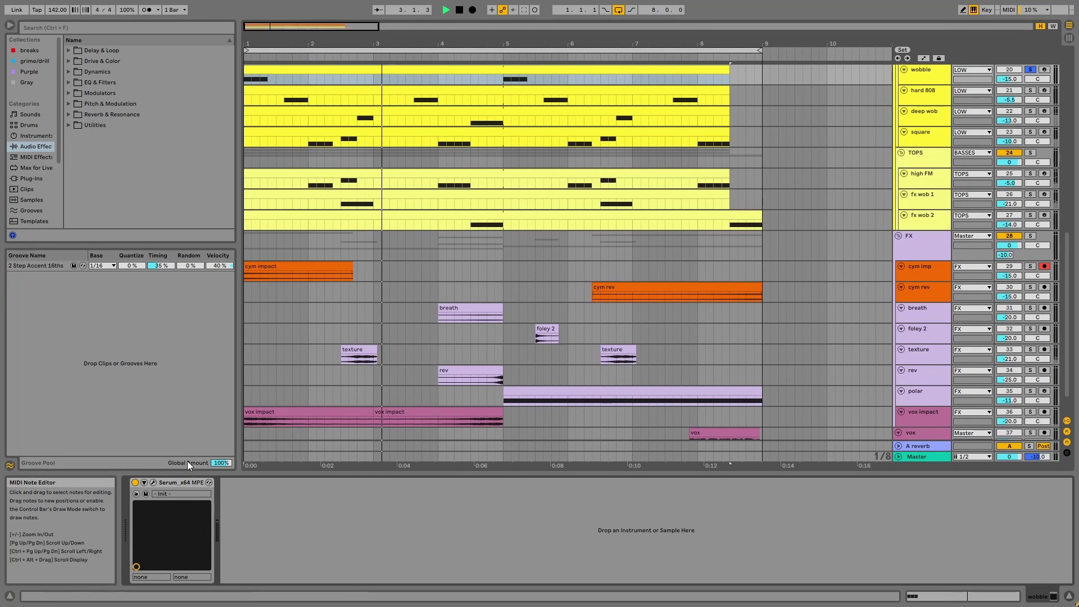
{"action": "left_click", "coordinate": [153, 481]}
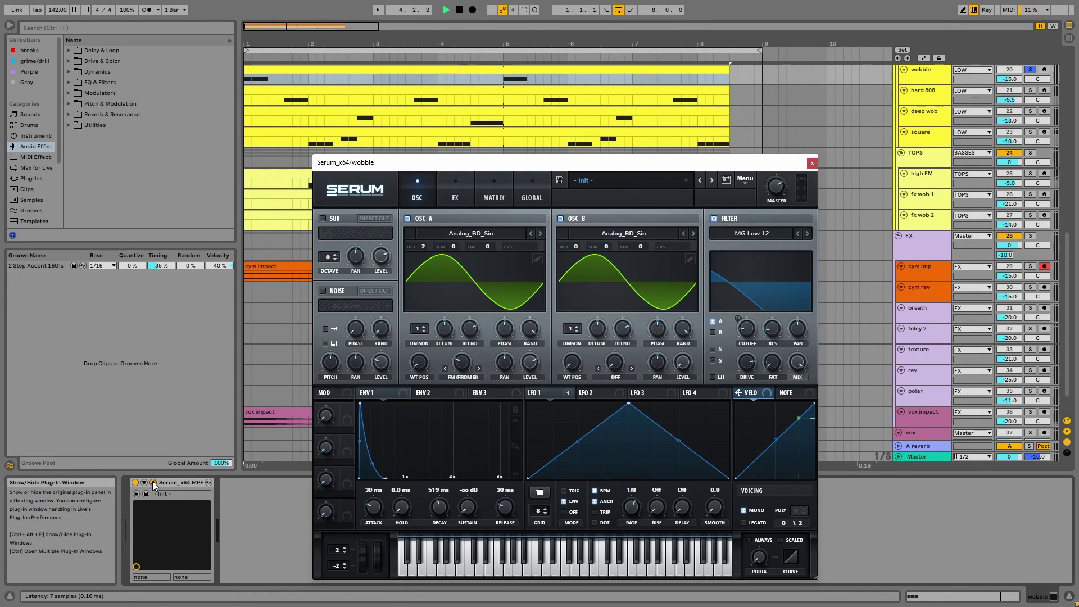
{"action": "scroll", "coordinate": [498, 141], "scroll_direction": "up", "scroll_amount": 1}
{"action": "scroll", "coordinate": [497, 140], "scroll_direction": "up", "scroll_amount": 2}
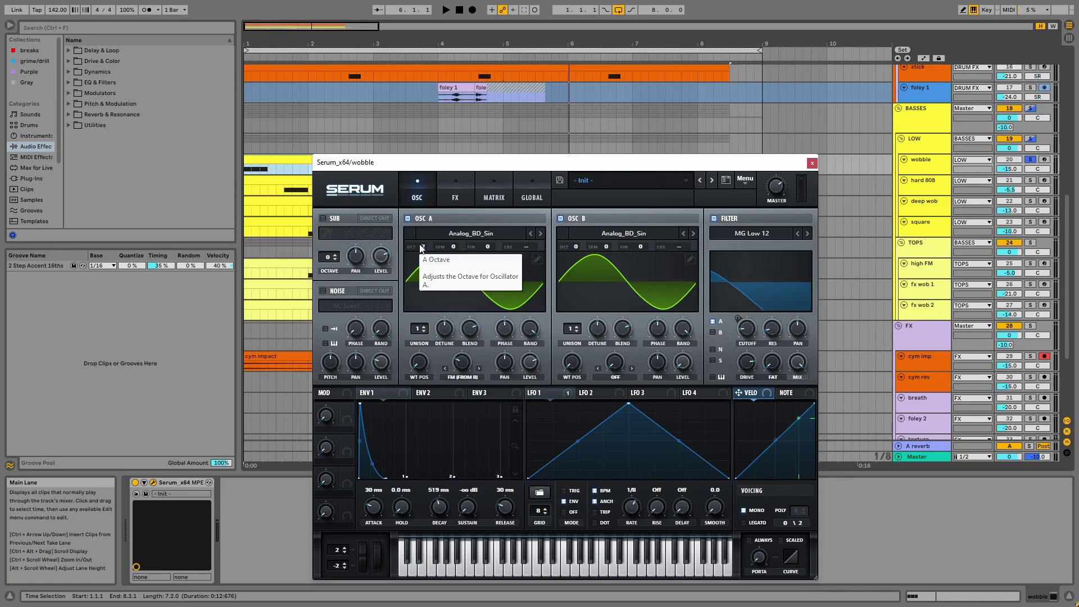
{"action": "left_click_drag", "start_coordinate": [422, 247], "coordinate": [469, 331]}
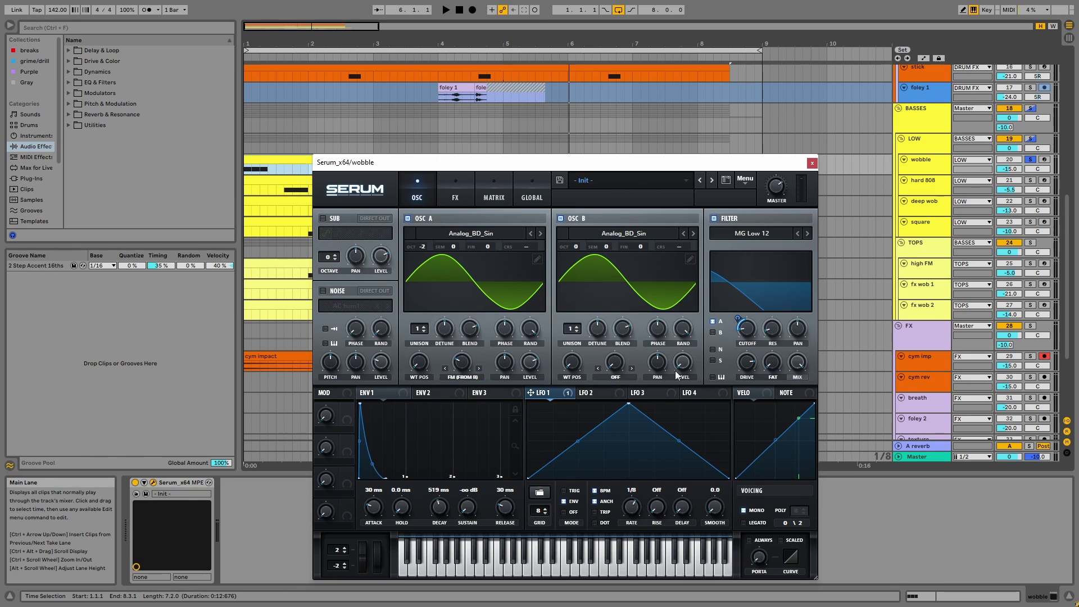
{"action": "key", "text": "space"}
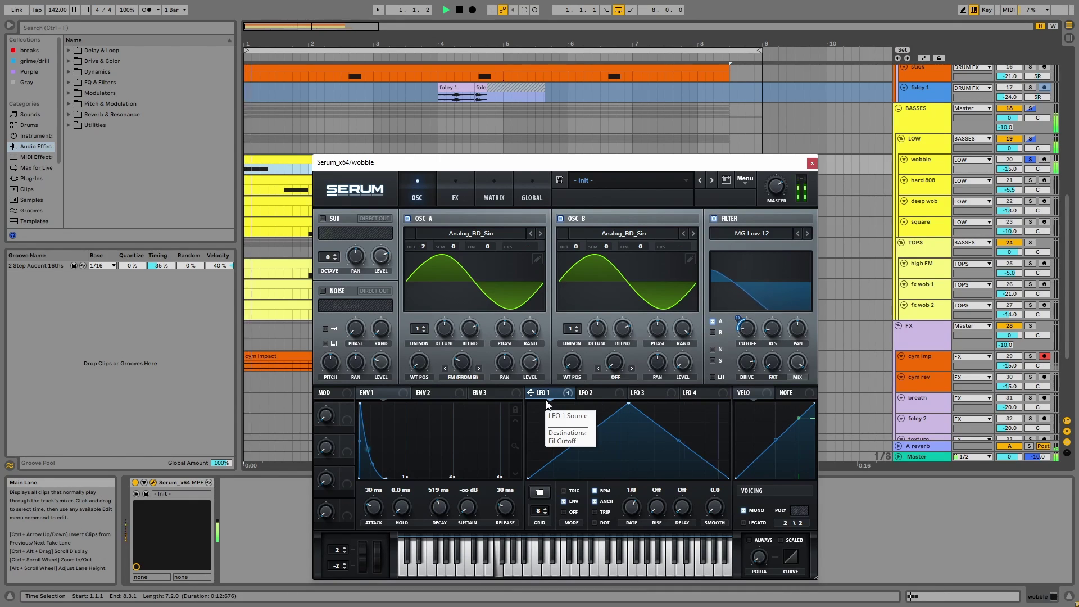
{"action": "key", "text": "space"}
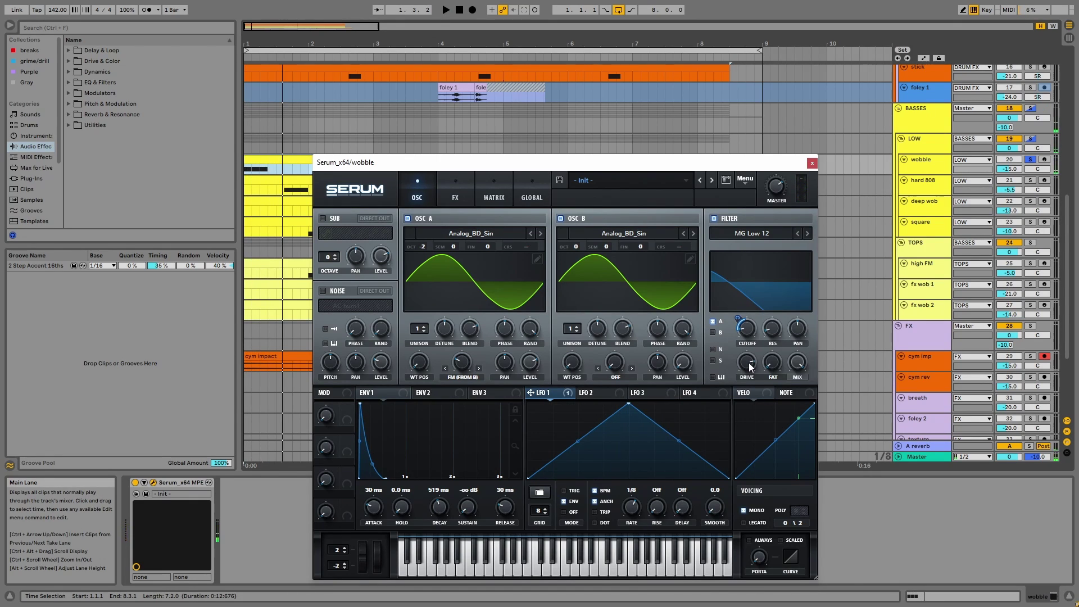
Step: Bypass the Tube distortion in the wobble track's Serum effects during playback, and close the plug-in window
{"action": "mouse_move", "coordinate": [750, 365]}
{"action": "left_click", "coordinate": [463, 197]}
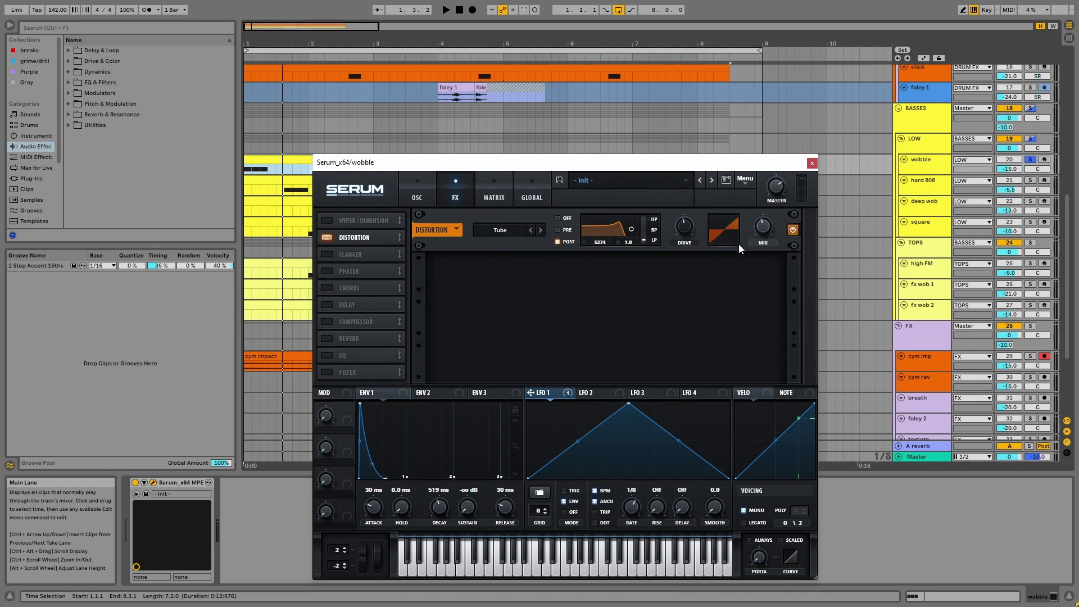
{"action": "key", "text": "space"}
{"action": "left_click", "coordinate": [794, 230]}
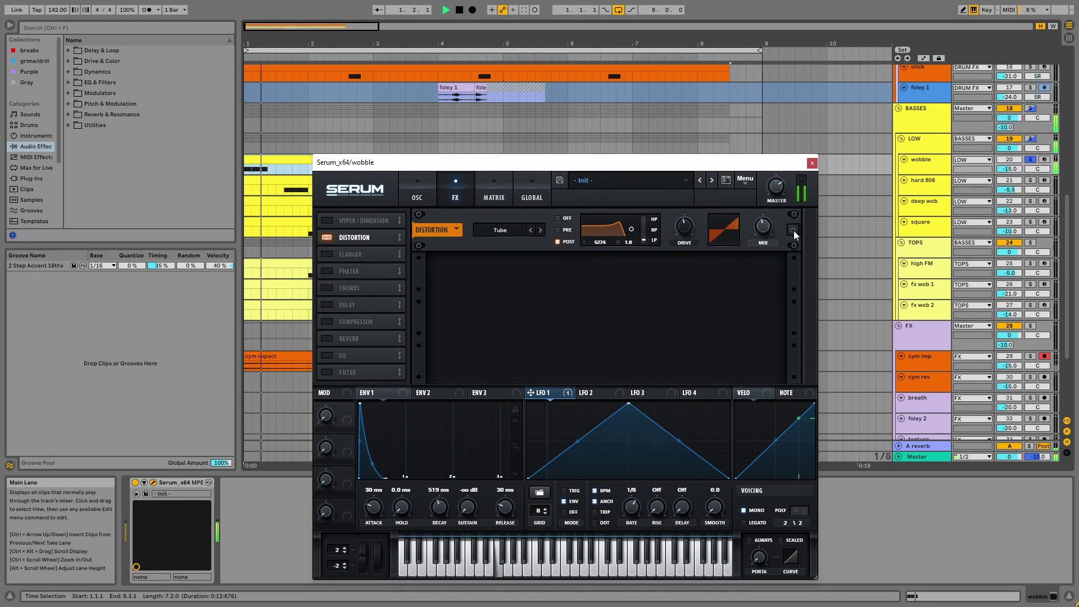
{"action": "key", "text": "space"}
{"action": "left_click", "coordinate": [812, 162]}
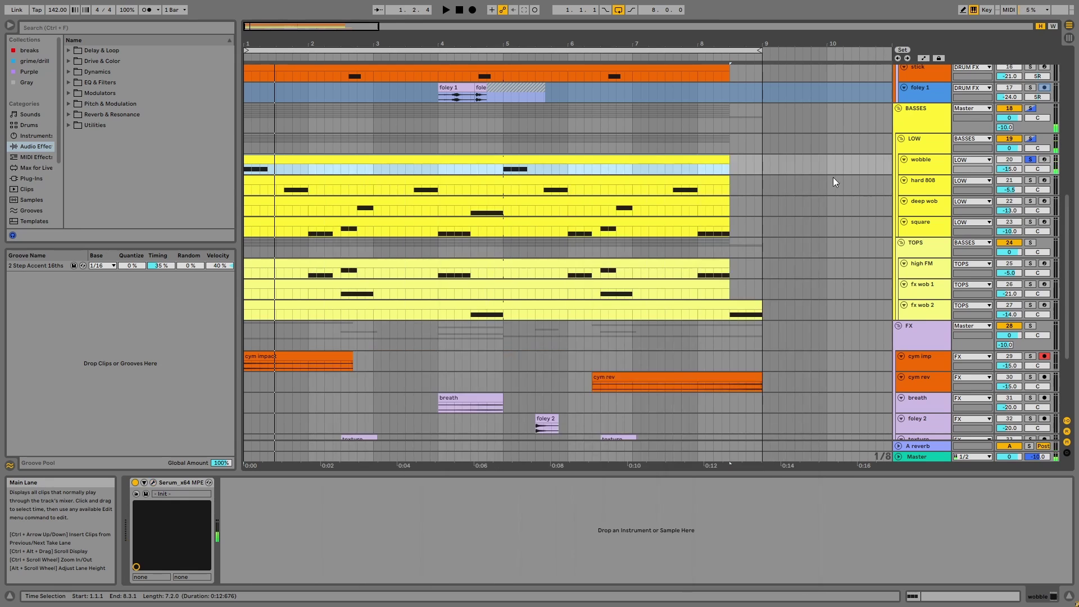
Step: Solo the hard 808 track and play it with its MIDI clip open in the note editor
{"action": "left_click", "coordinate": [933, 184]}
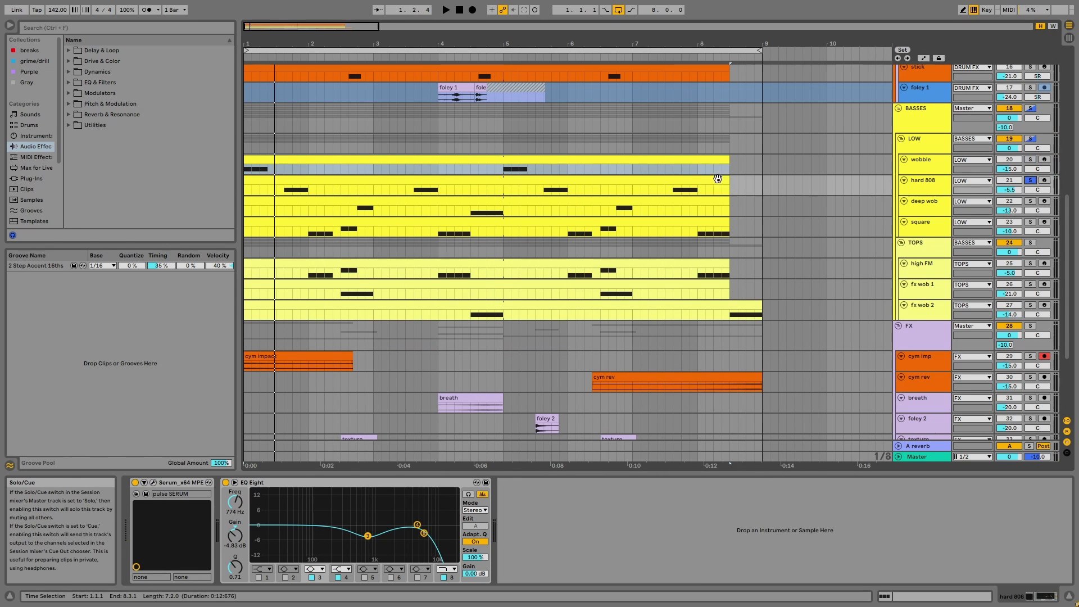
{"action": "double_click", "coordinate": [677, 181]}
{"action": "key", "text": "space"}
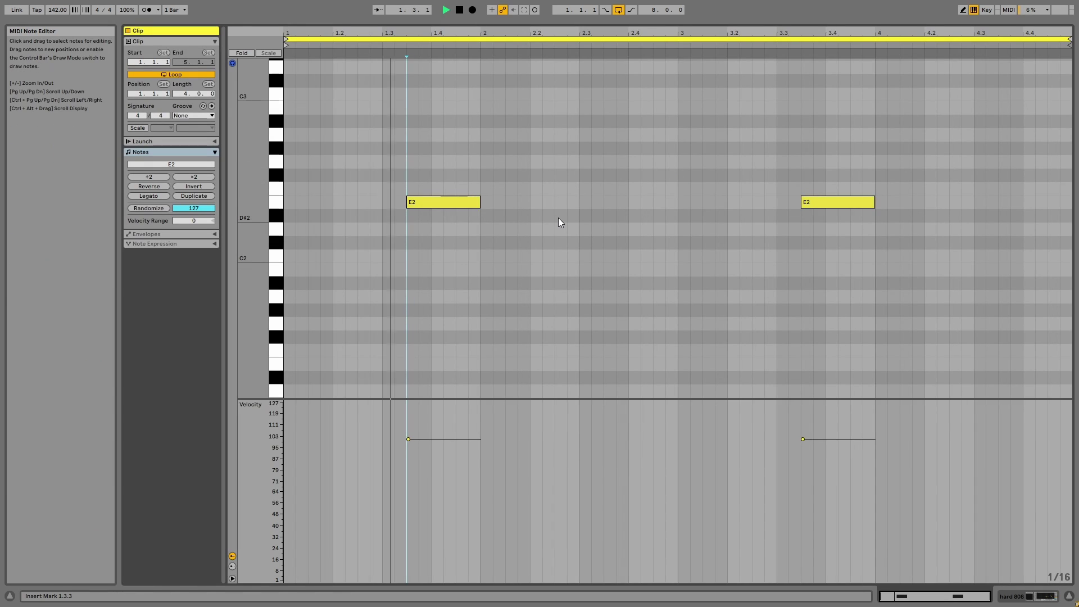
Step: Open the hard 808 track's Serum instrument and examine its oscillator, filter and LFO 2 settings
{"action": "key", "text": "shift+Tab"}
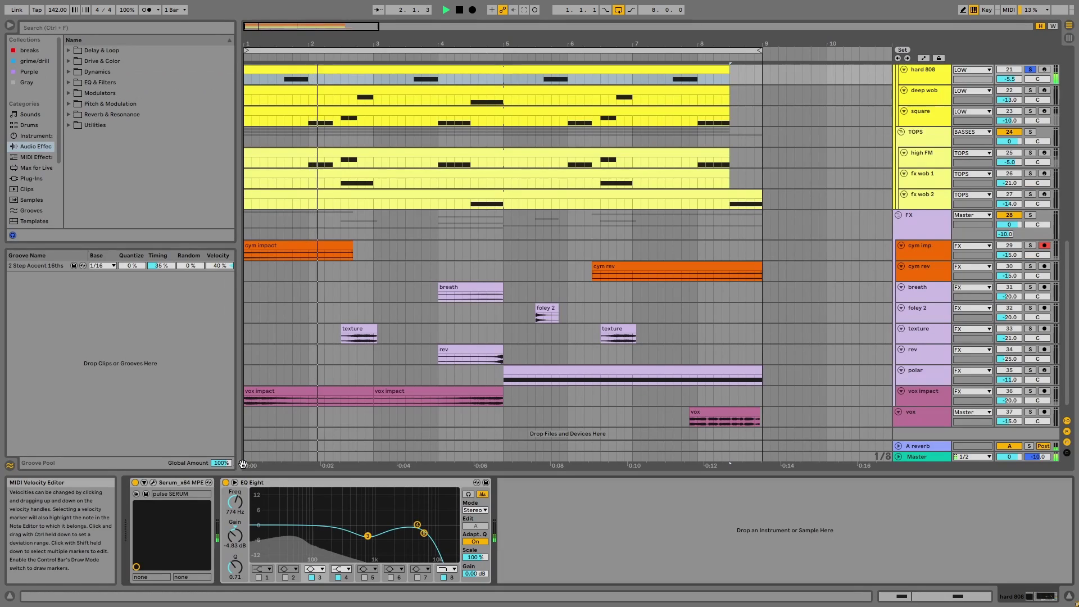
{"action": "left_click", "coordinate": [154, 482]}
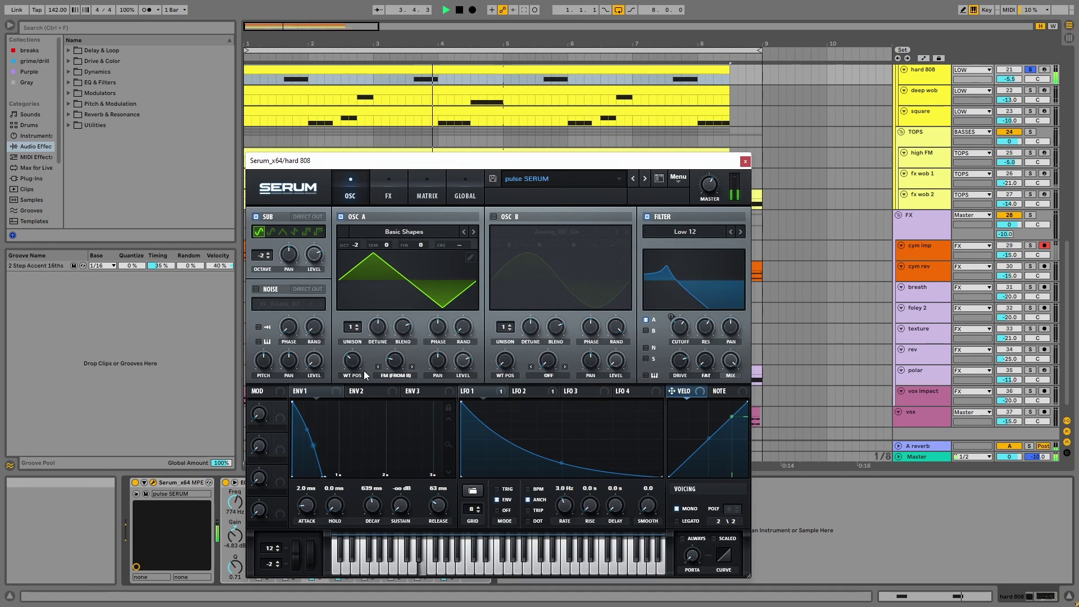
{"action": "key", "text": "space"}
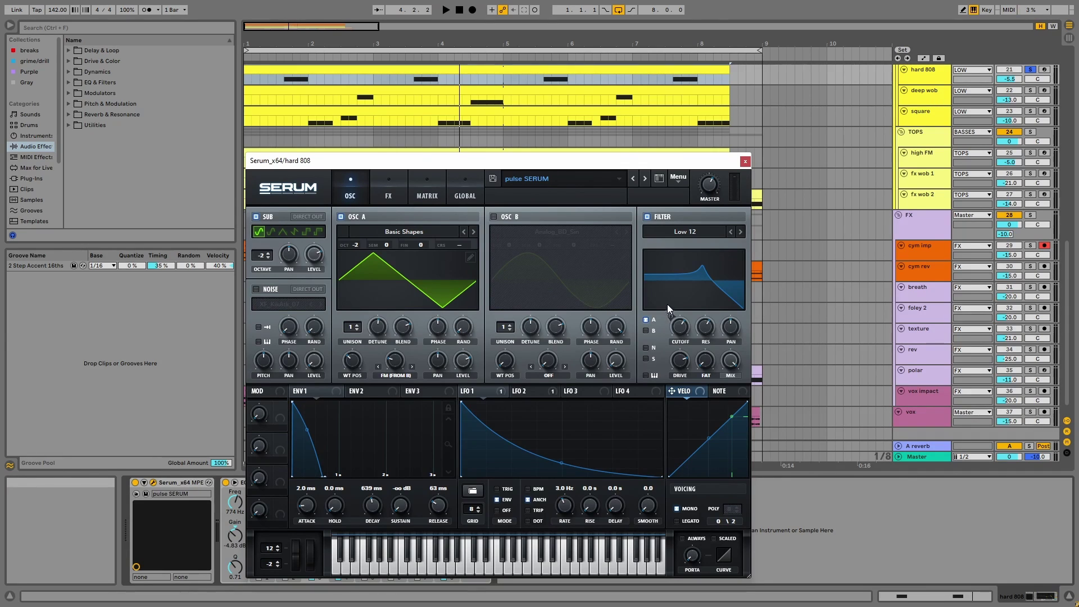
{"action": "left_click", "coordinate": [538, 391]}
{"action": "key", "text": "space"}
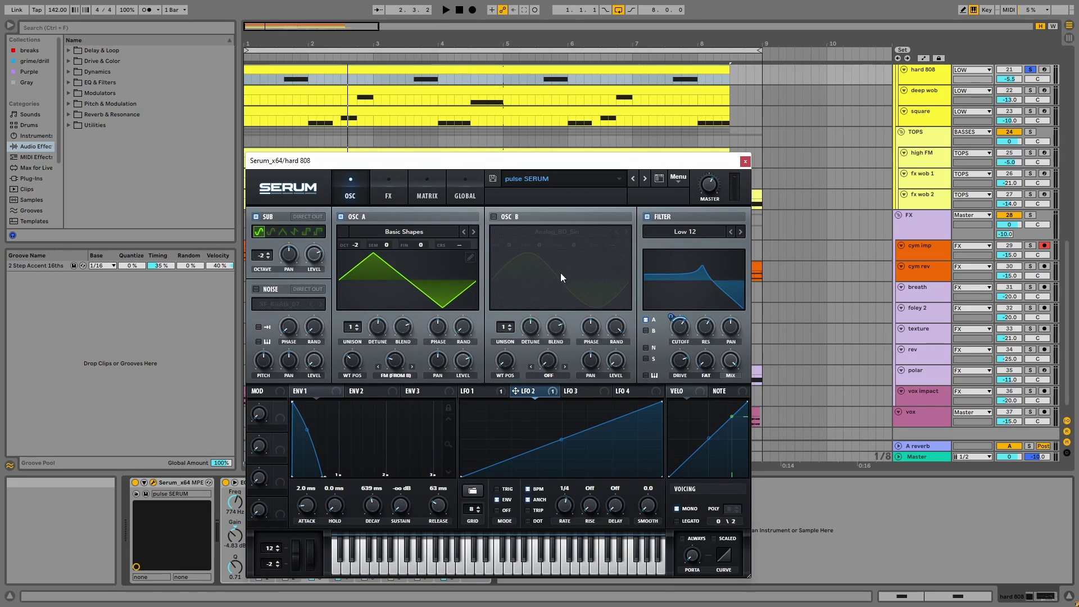
Step: Inspect the hard 808's Serum distortion, modulation matrix and LFO 1 shape, and play the track
{"action": "left_click", "coordinate": [387, 189]}
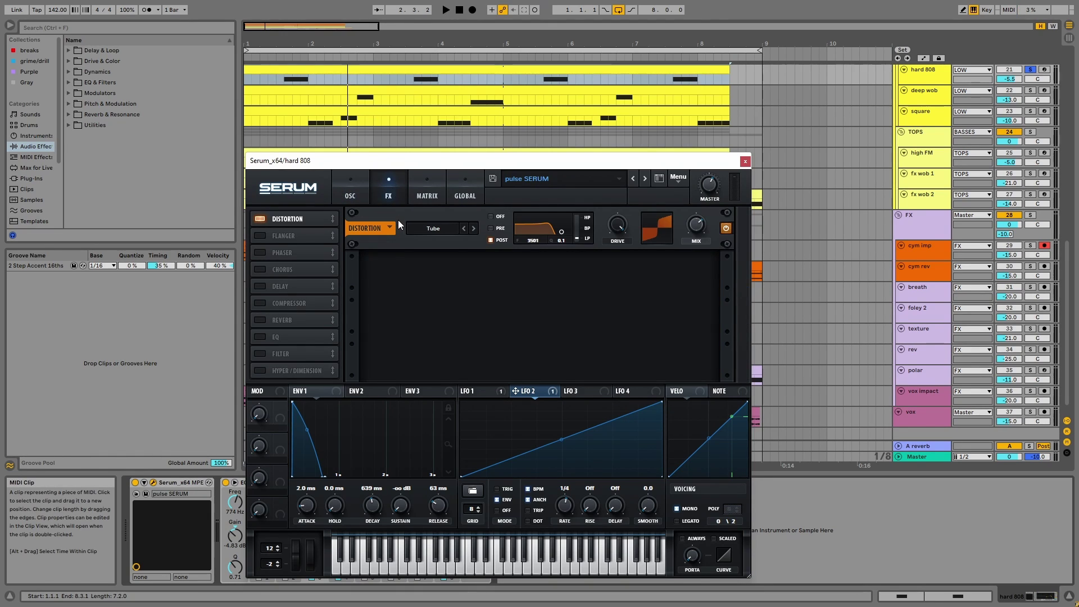
{"action": "left_click", "coordinate": [427, 196]}
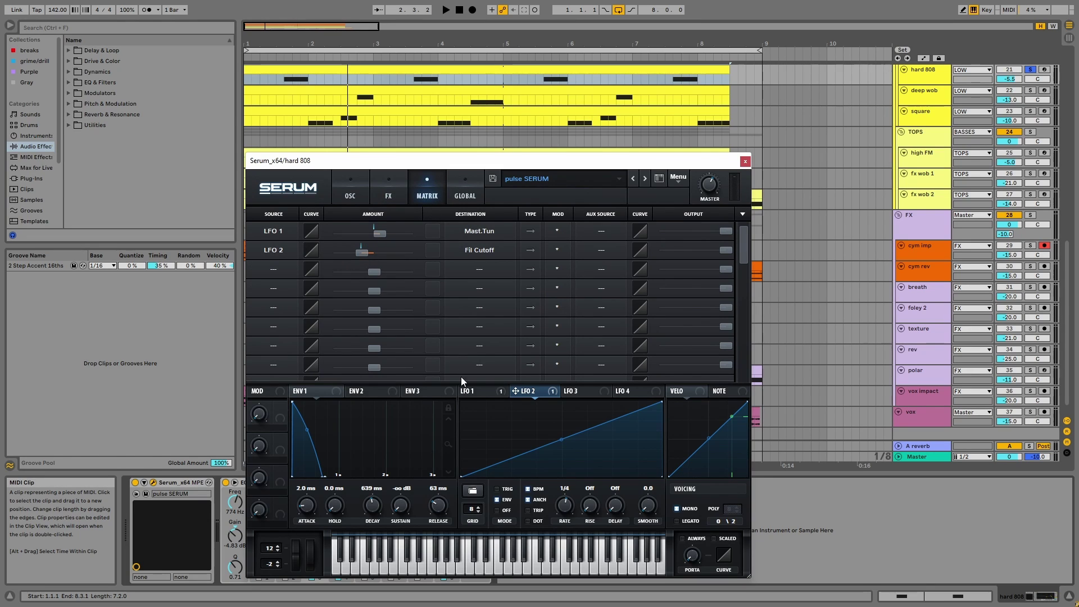
{"action": "left_click", "coordinate": [477, 391]}
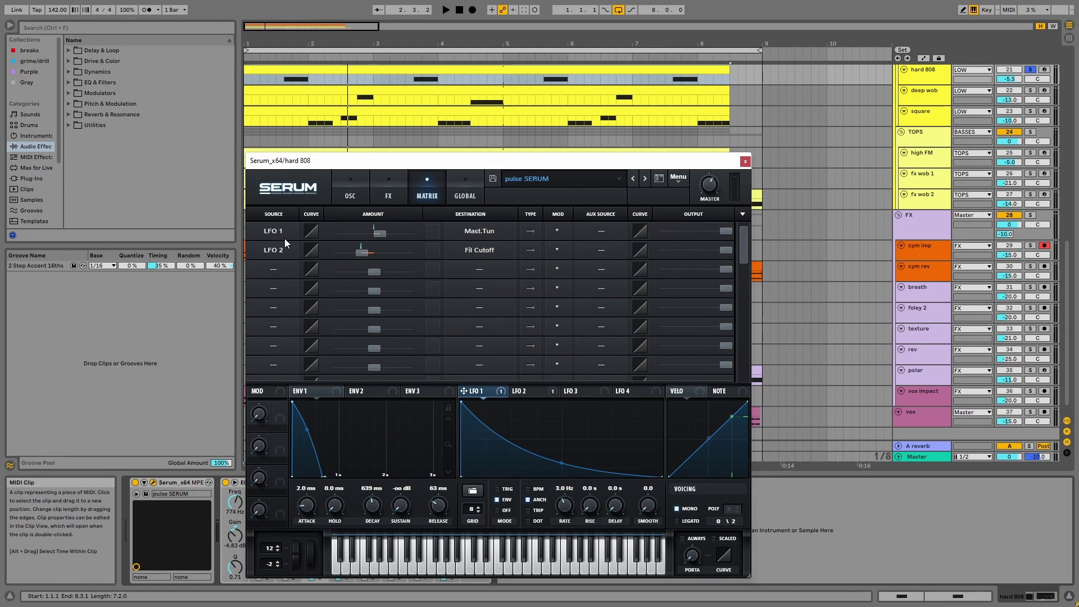
{"action": "key", "text": "space"}
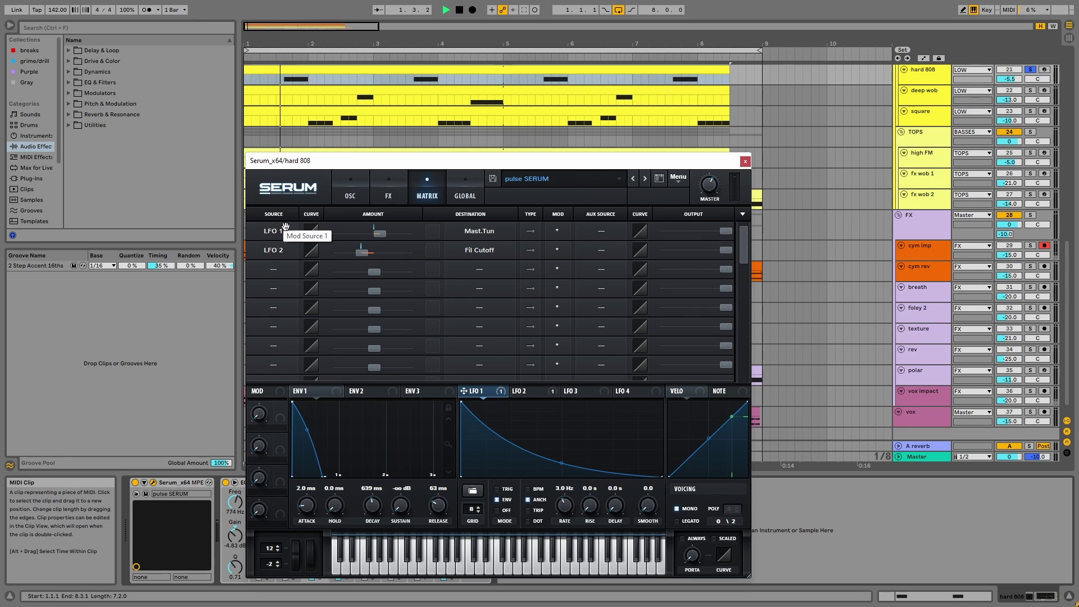
Step: Stop playback, close the hard 808's Serum window and examine the track's EQ Eight curve
{"action": "key", "text": "space"}
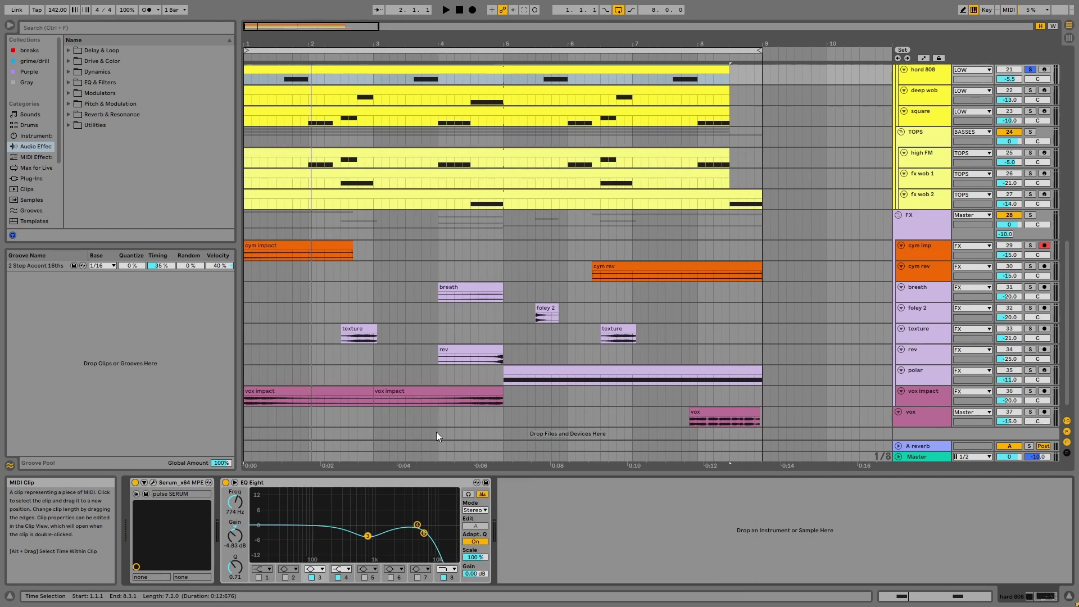
{"action": "left_click", "coordinate": [746, 161]}
{"action": "left_click", "coordinate": [376, 486]}
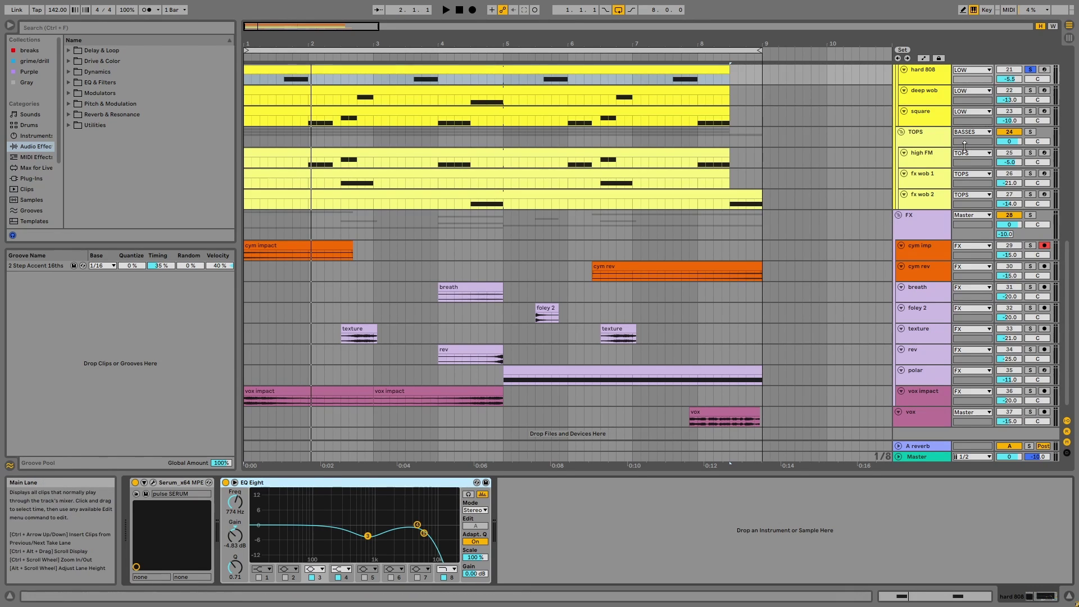
Step: Solo the deep wob track and play it with its MIDI clip open in the note editor
{"action": "double_click", "coordinate": [700, 95]}
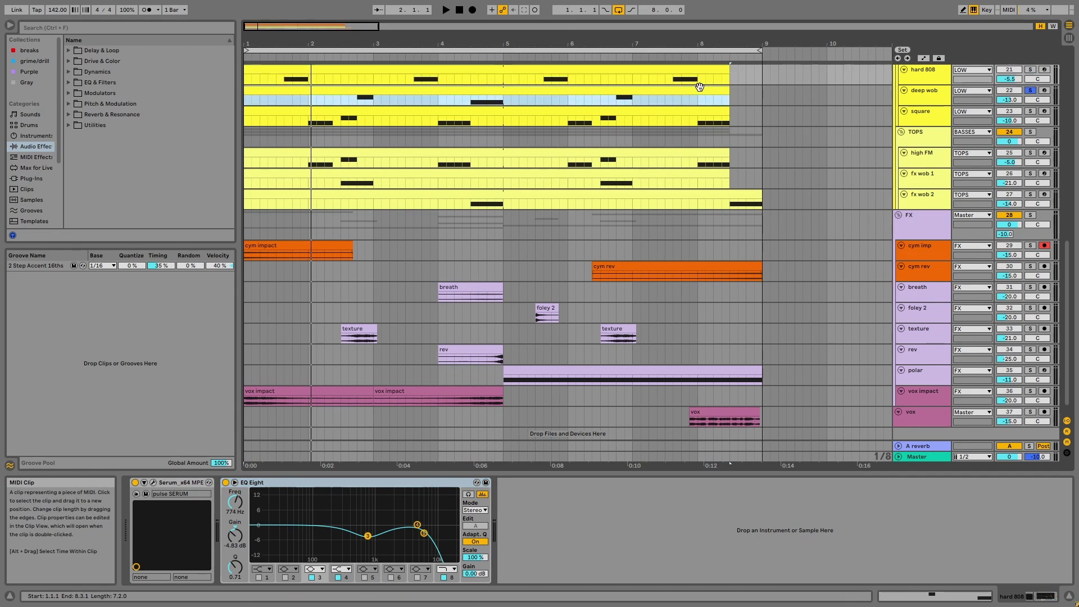
{"action": "left_click", "coordinate": [597, 47]}
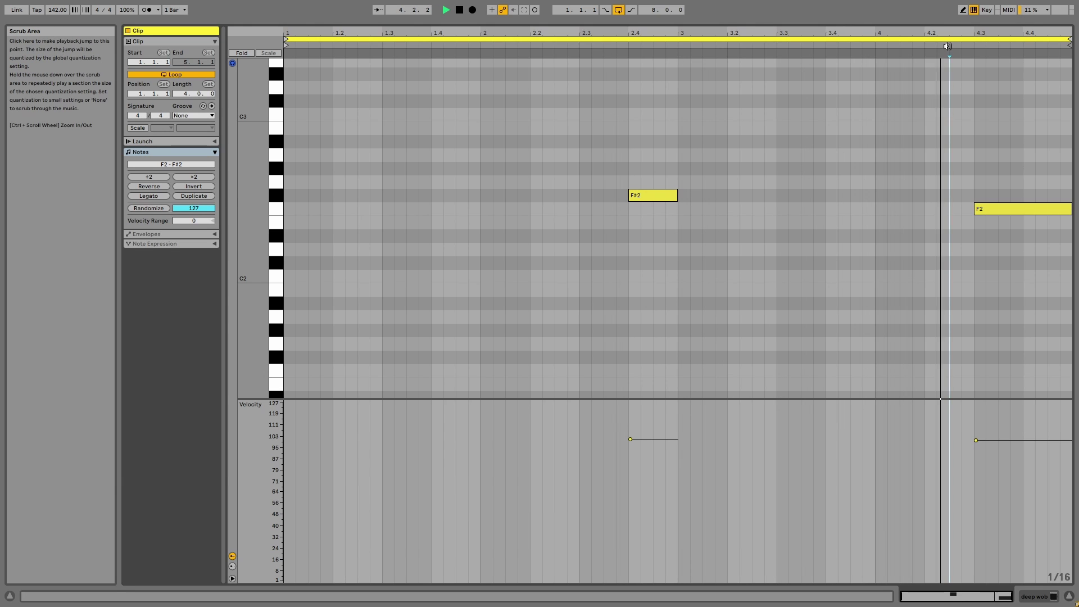
{"action": "key", "text": "shift+Tab"}
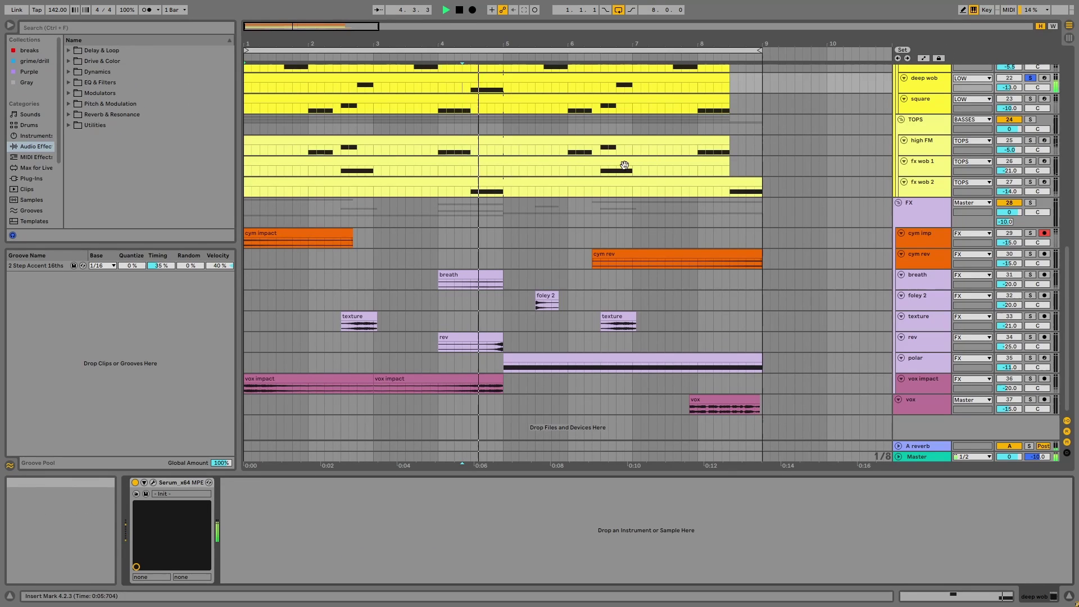
Step: Open the deep wob track's Serum instrument, inspect its oscillators, LFO 1 and distortion effect, and close the plug-in window
{"action": "left_click", "coordinate": [153, 482]}
{"action": "key", "text": "space"}
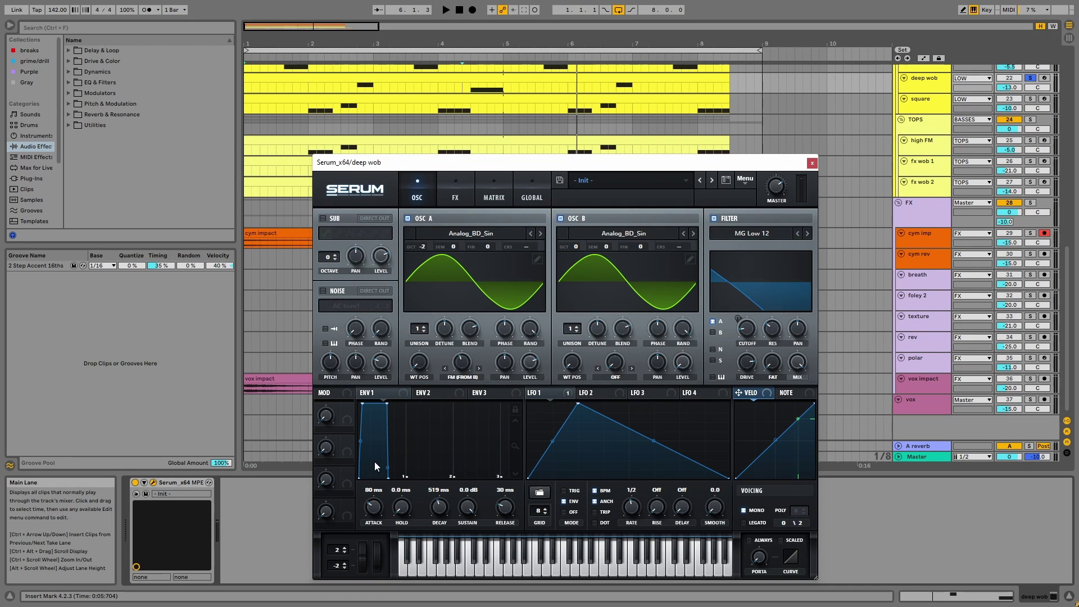
{"action": "left_click", "coordinate": [537, 394]}
{"action": "left_click", "coordinate": [457, 194]}
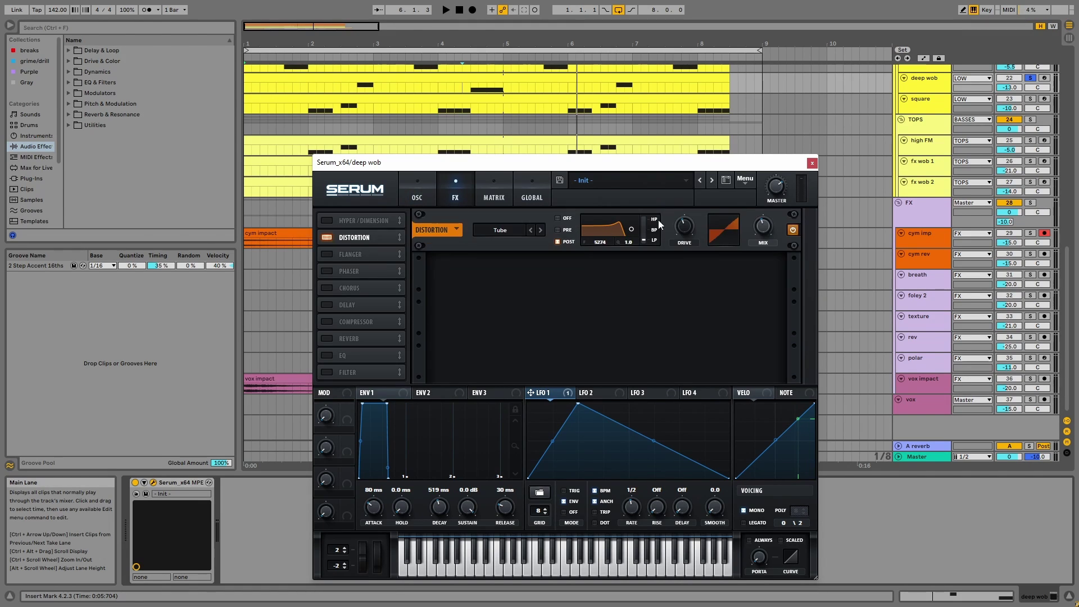
{"action": "left_click", "coordinate": [813, 163]}
Step: Solo the square track and play it from bar 2 with its MIDI clip open in the note editor
{"action": "scroll", "coordinate": [957, 147], "scroll_direction": "up", "scroll_amount": 2}
{"action": "left_click", "coordinate": [939, 132]}
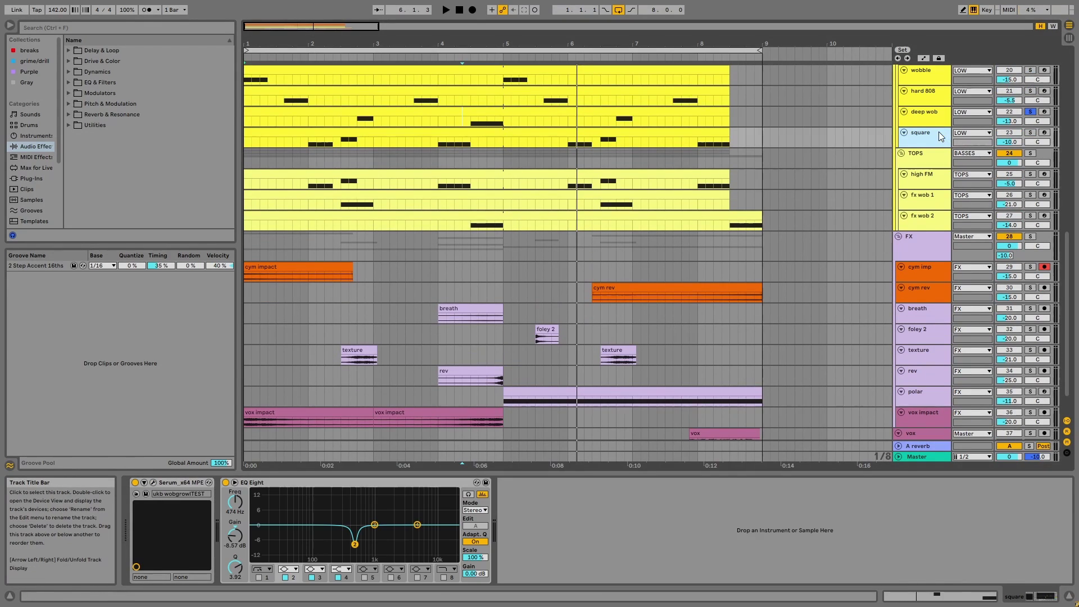
{"action": "left_click", "coordinate": [1031, 133]}
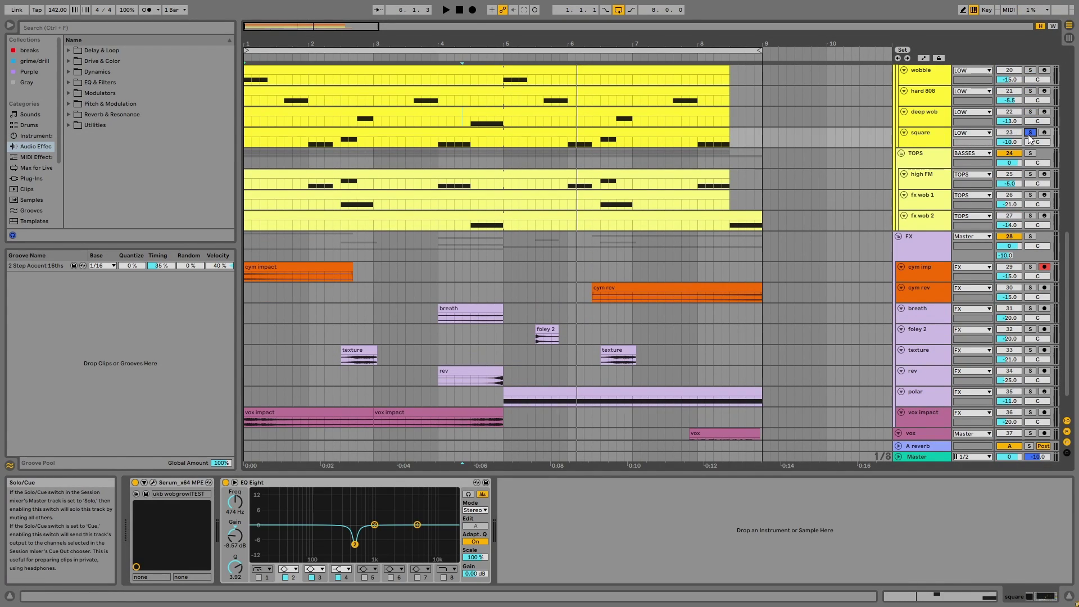
{"action": "left_click", "coordinate": [307, 146]}
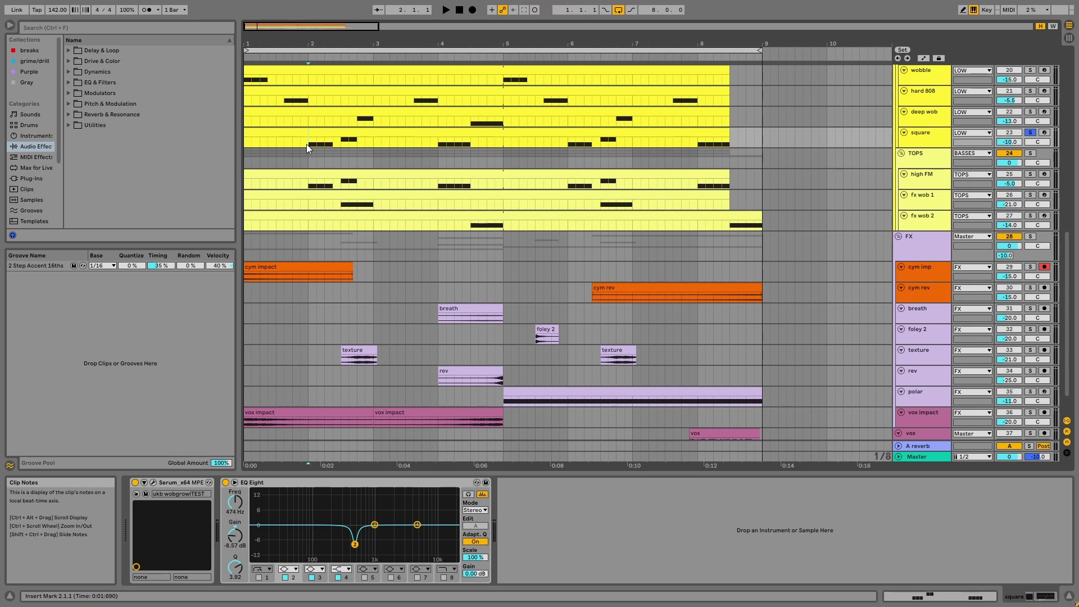
{"action": "key", "text": "space"}
{"action": "double_click", "coordinate": [309, 143]}
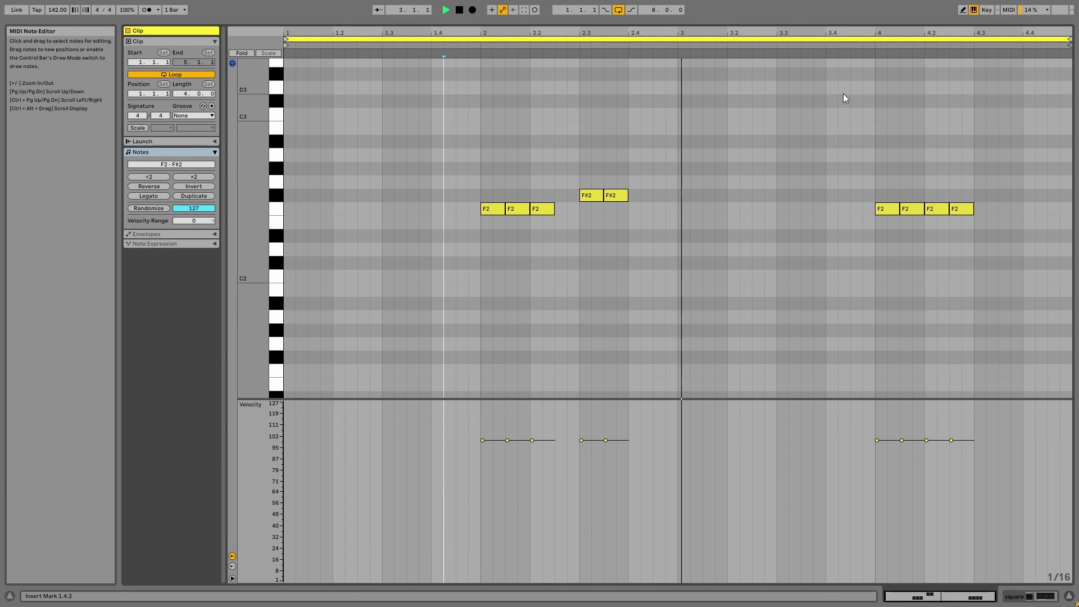
{"action": "key", "text": "shift+Tab"}
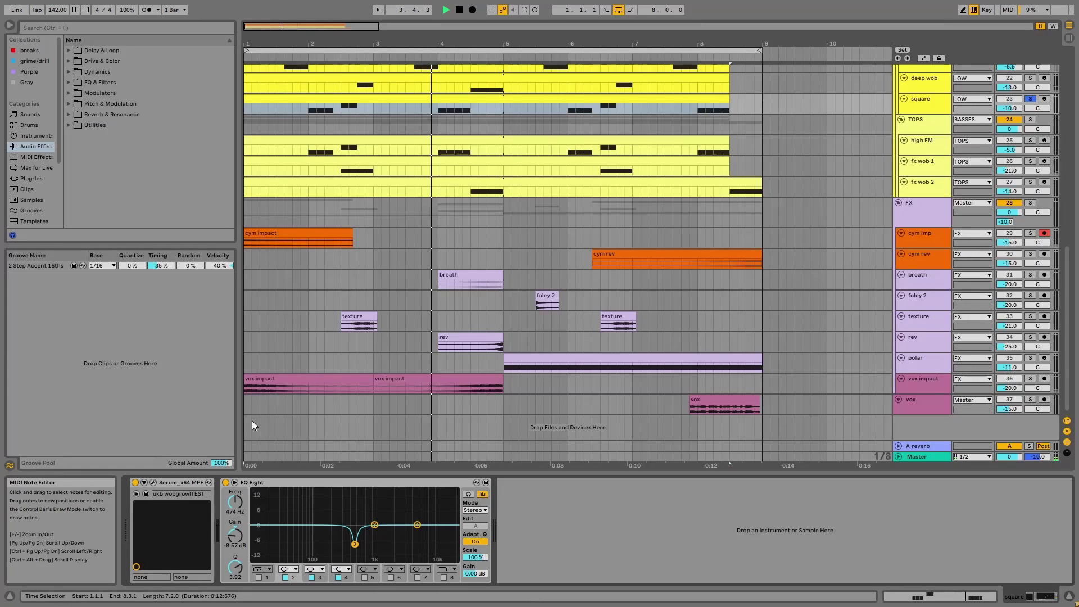
Step: Open the square track's Serum instrument and examine its square sub oscillator, filter, LFO 2 and LFO 1
{"action": "left_click", "coordinate": [153, 482]}
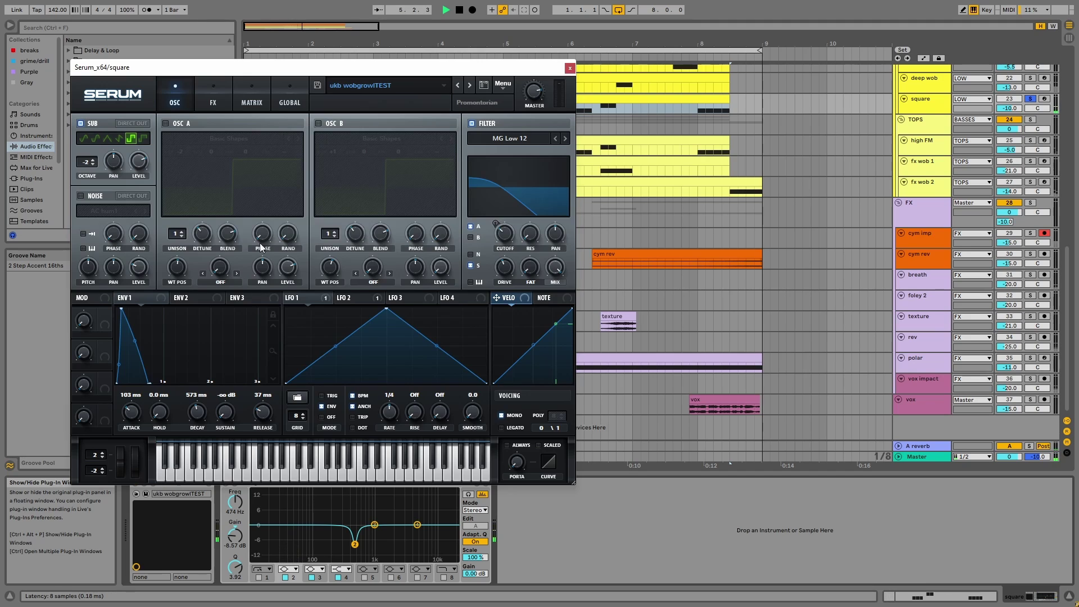
{"action": "key", "text": "space"}
{"action": "left_click", "coordinate": [349, 299]}
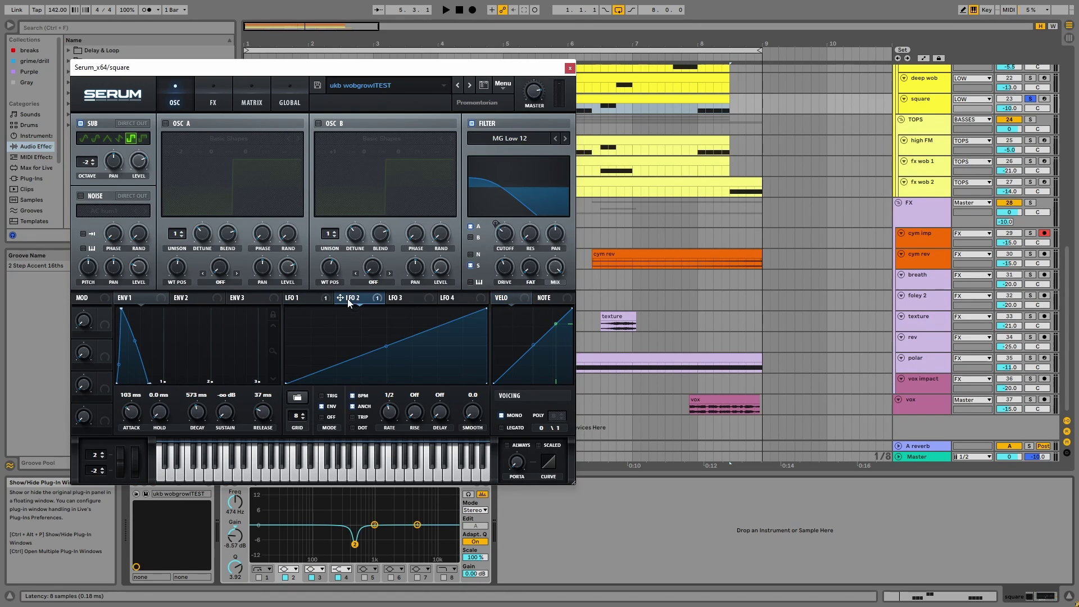
{"action": "left_click", "coordinate": [293, 298]}
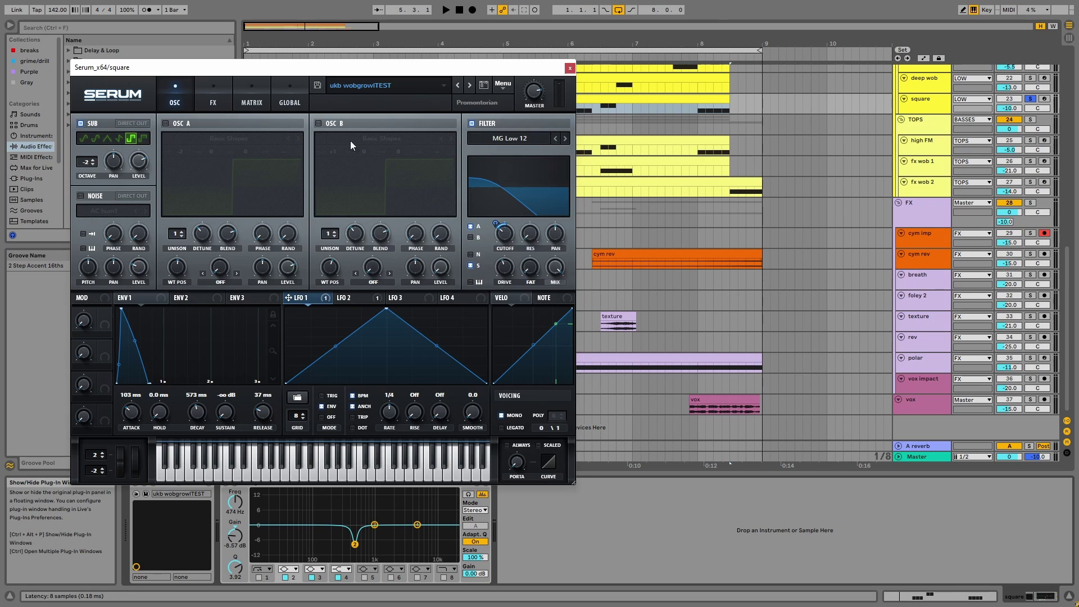
Step: Inspect the square track's Serum distortion and filter effects with LFO 2 during playback, and check the track's EQ Eight
{"action": "left_click", "coordinate": [213, 101]}
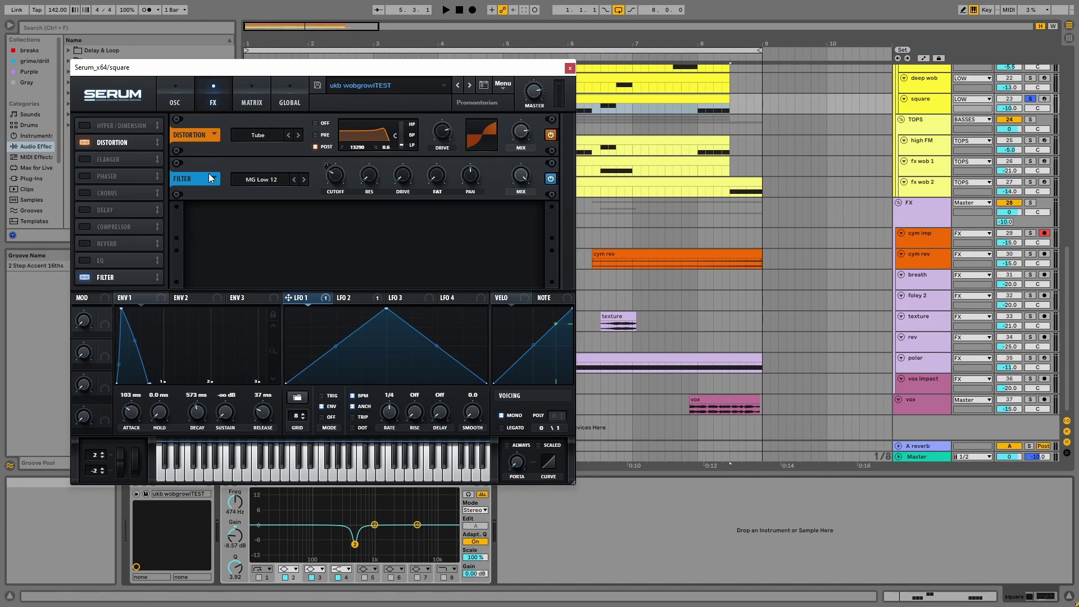
{"action": "left_click", "coordinate": [360, 297]}
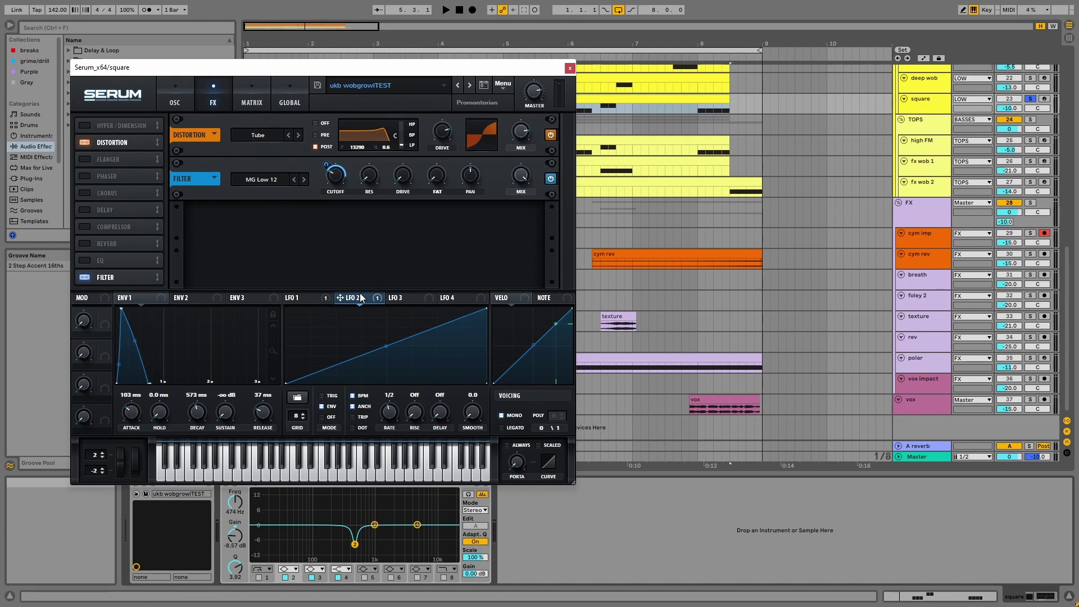
{"action": "key", "text": "space"}
{"action": "key", "text": "space"}
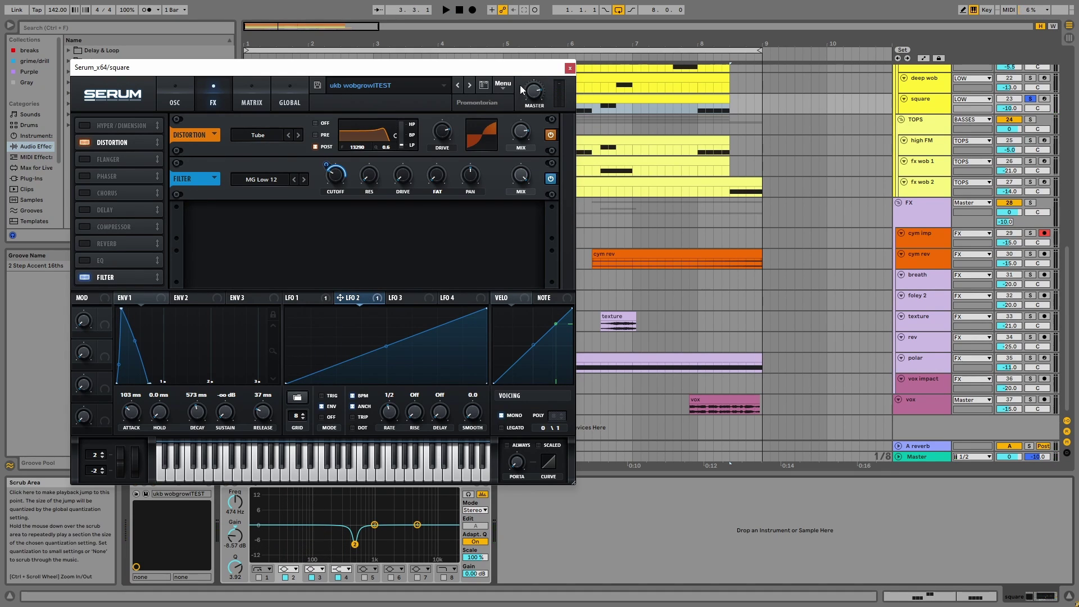
{"action": "left_click", "coordinate": [570, 67]}
{"action": "left_click", "coordinate": [365, 483]}
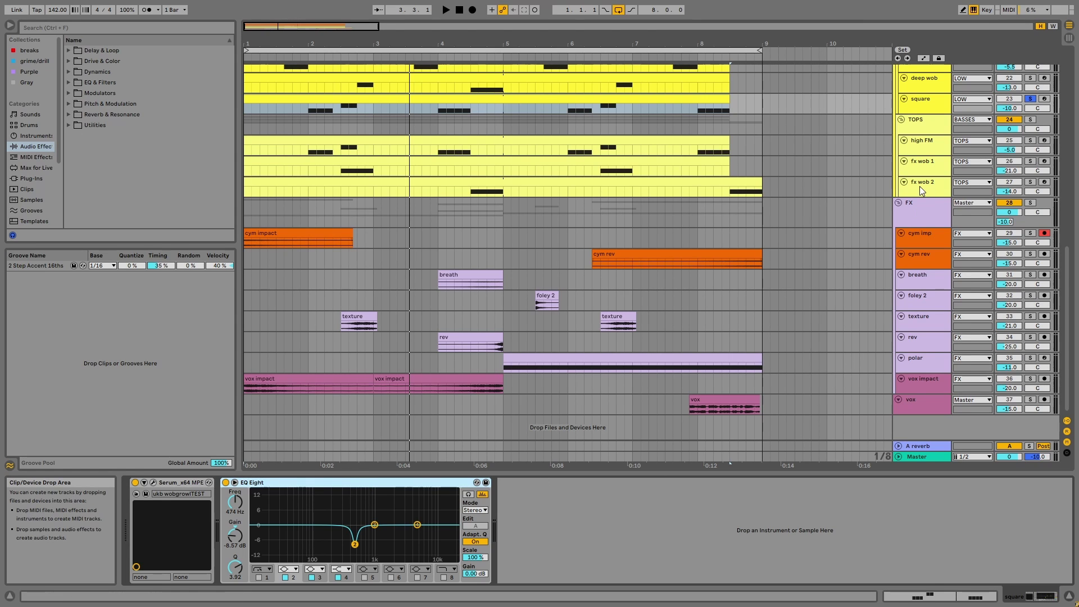
Step: Solo the high FM track in the TOPS group and play it with its MIDI clip open in the note editor
{"action": "left_click", "coordinate": [933, 122]}
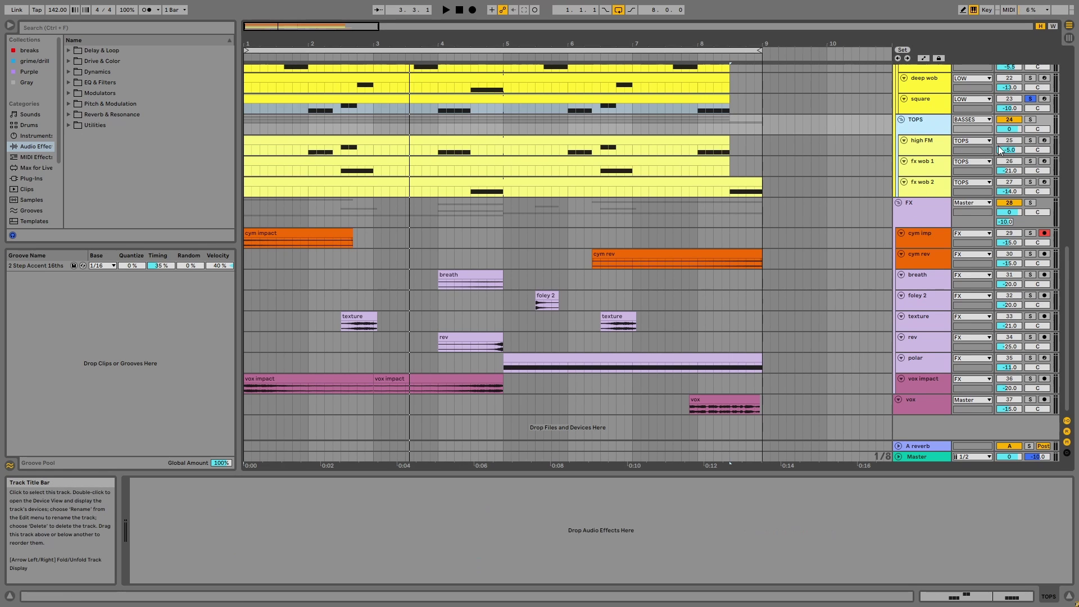
{"action": "left_click", "coordinate": [1030, 140]}
{"action": "left_click", "coordinate": [619, 149]}
{"action": "double_click", "coordinate": [619, 145]}
{"action": "key", "text": "space"}
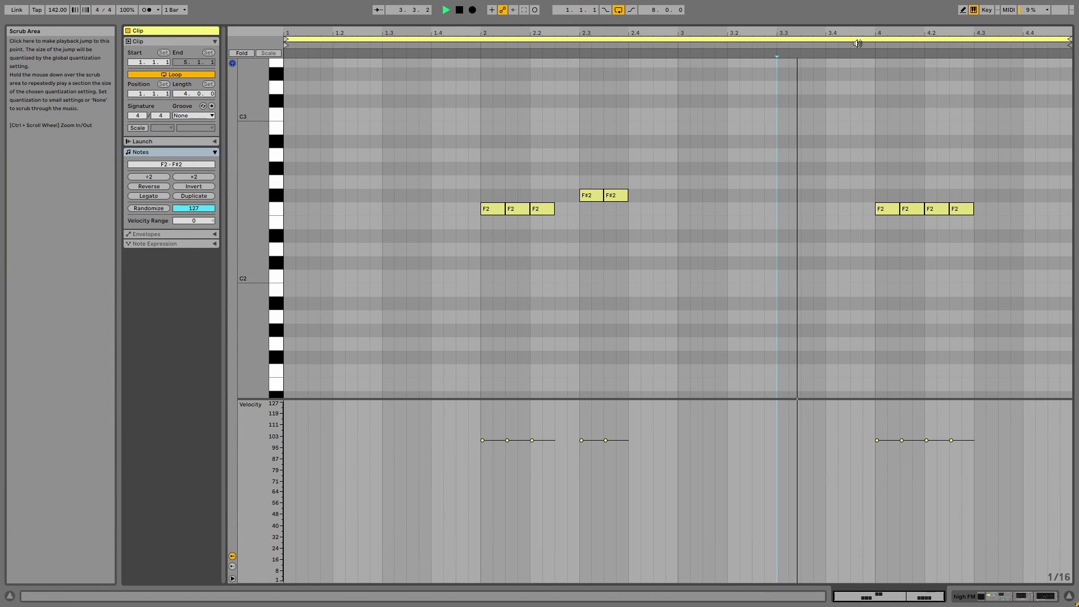
{"action": "key", "text": "ctrl+alt+e"}
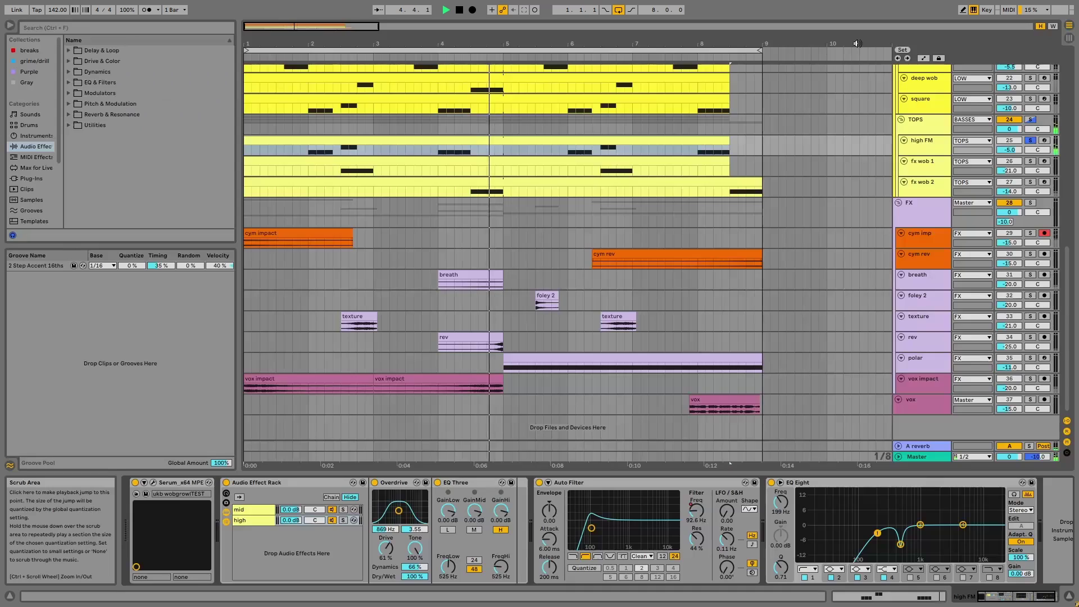
{"action": "key", "text": "space"}
Step: Solo the square and high FM tracks together and play them from bar 2
{"action": "left_click", "coordinate": [309, 220]}
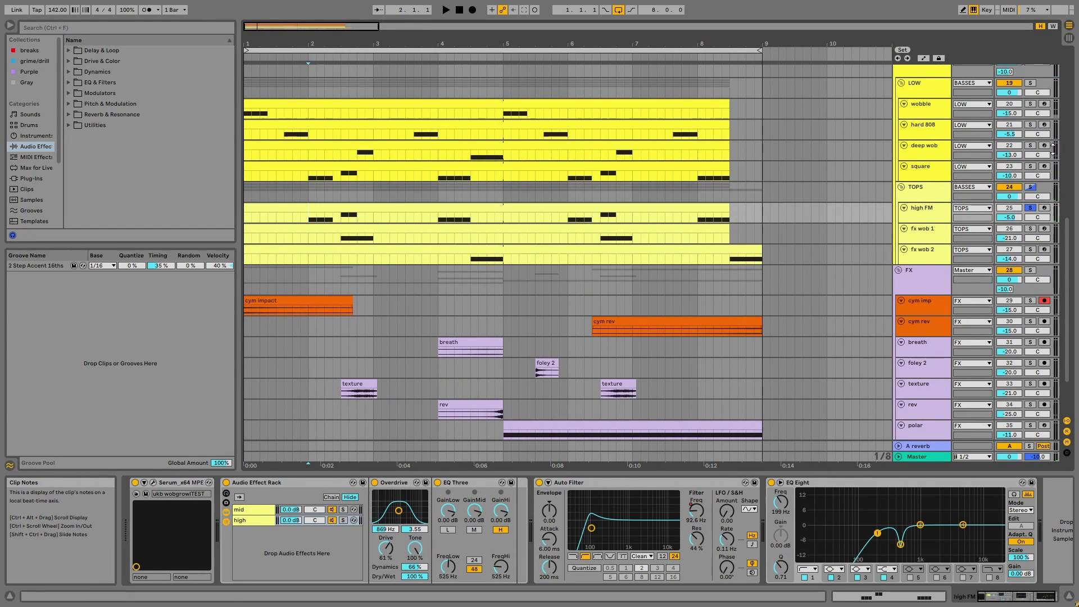
{"action": "left_click", "coordinate": [1033, 167]}
{"action": "left_click", "coordinate": [1034, 208], "text": "ctrl"}
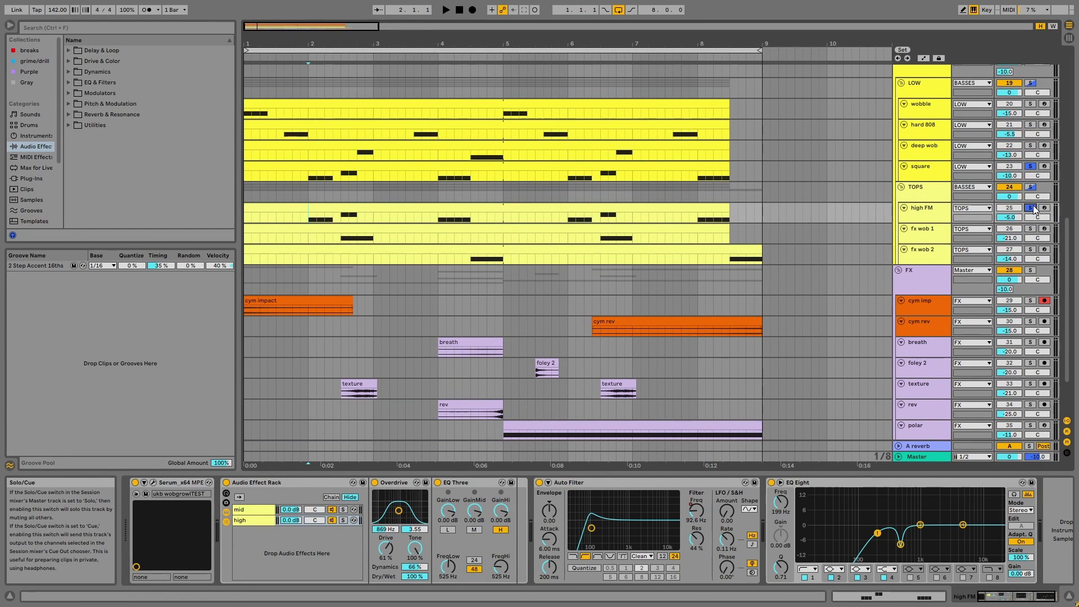
{"action": "key", "text": "space"}
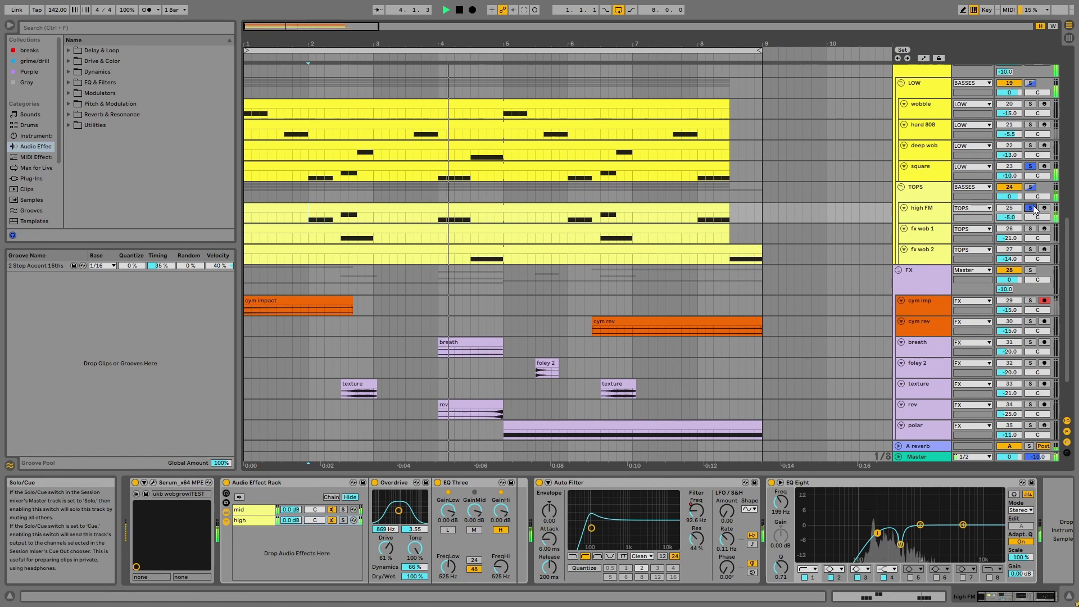
{"action": "key", "text": "space"}
Step: Clear the combined solo and solo only the high FM track
{"action": "left_click", "coordinate": [924, 218]}
{"action": "left_click", "coordinate": [1030, 208]}
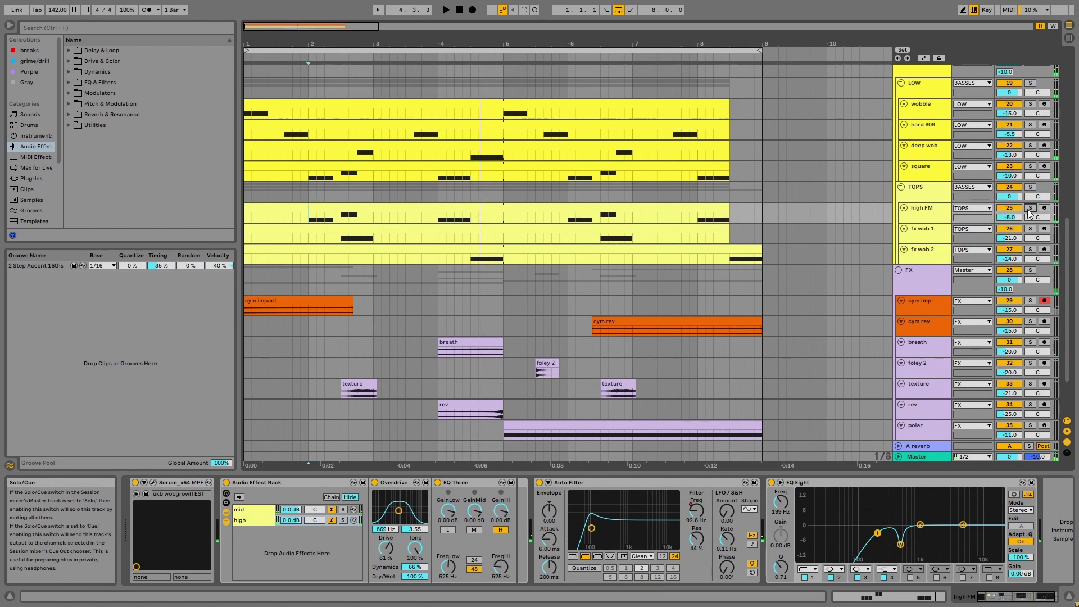
{"action": "left_click", "coordinate": [1030, 209]}
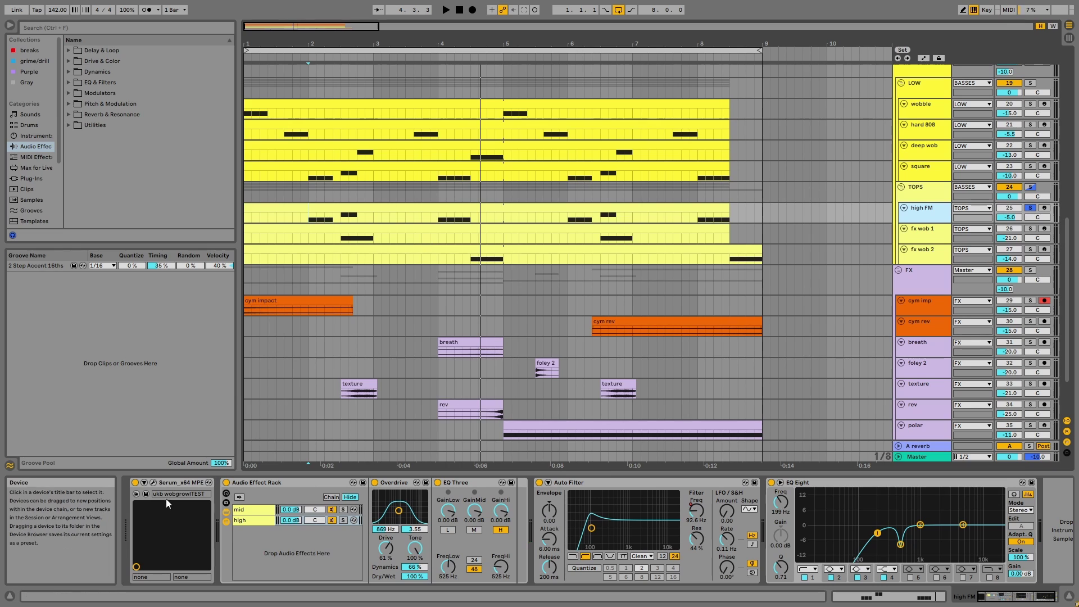
Step: Open the high FM track's Serum instrument and examine its Oscillator A wavetable in 2D and 3D, plus LFO 2 and LFO 1
{"action": "left_click", "coordinate": [153, 482]}
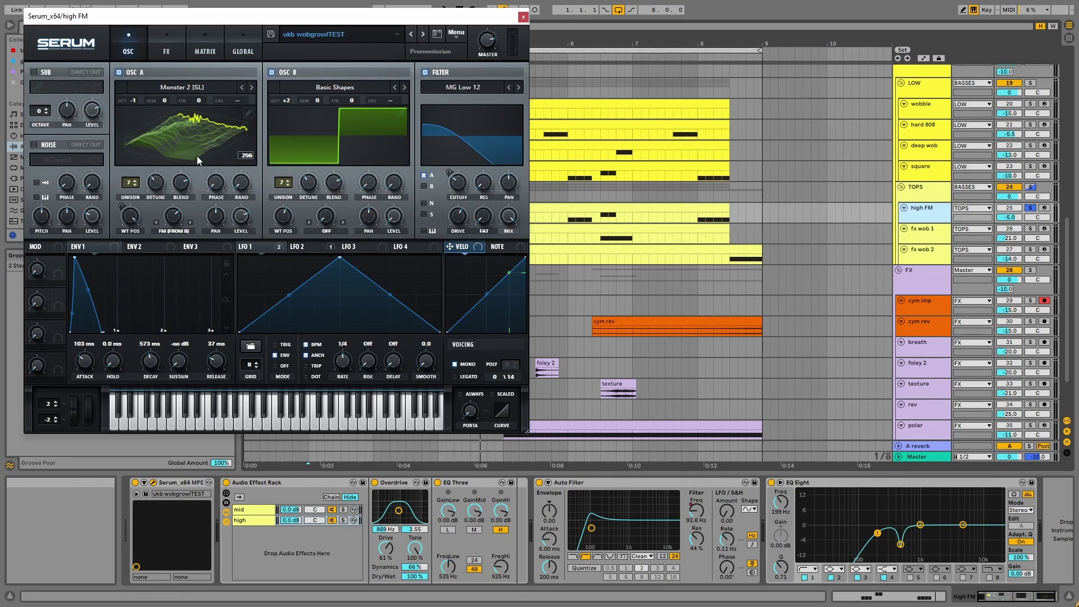
{"action": "left_click", "coordinate": [187, 129]}
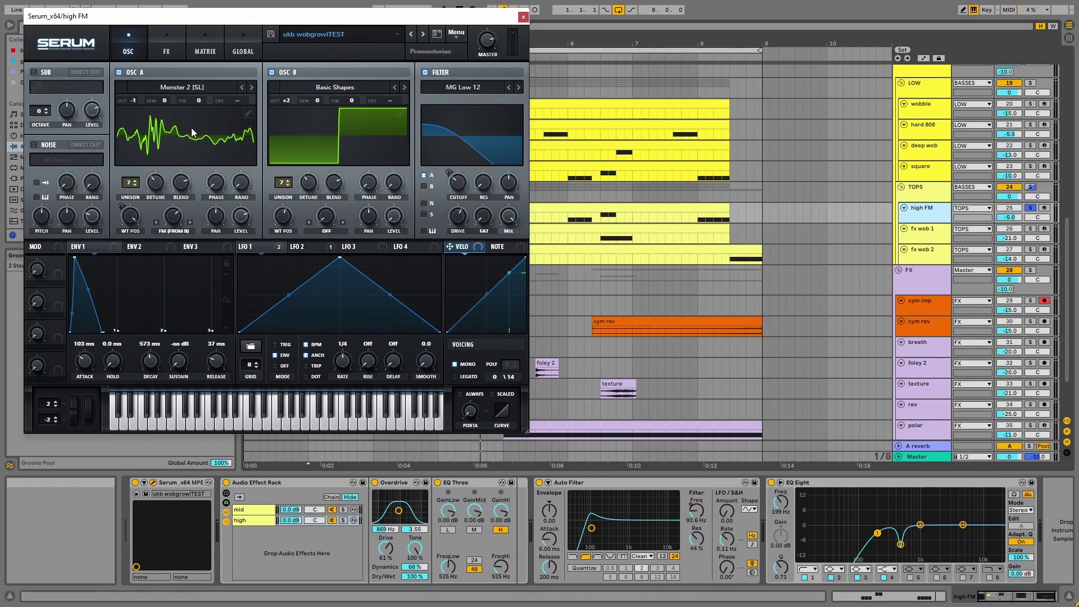
{"action": "left_click", "coordinate": [192, 128]}
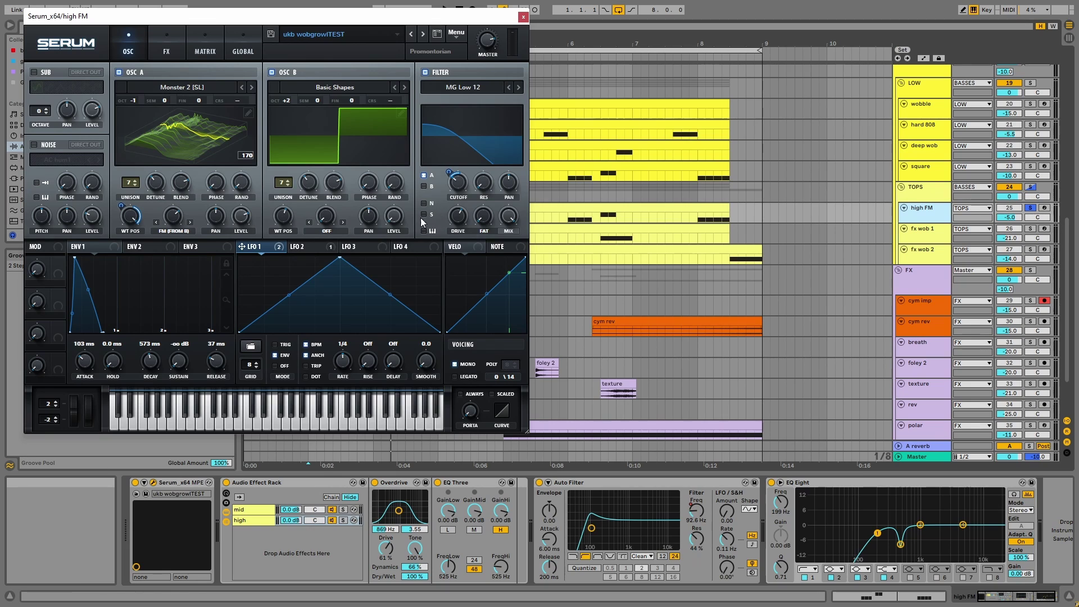
{"action": "left_click", "coordinate": [314, 245]}
{"action": "left_click", "coordinate": [266, 245]}
Step: Inspect the high FM's Serum distortion and filter effects, LFO 2 and modulation matrix, and close the plug-in window
{"action": "left_click", "coordinate": [171, 52]}
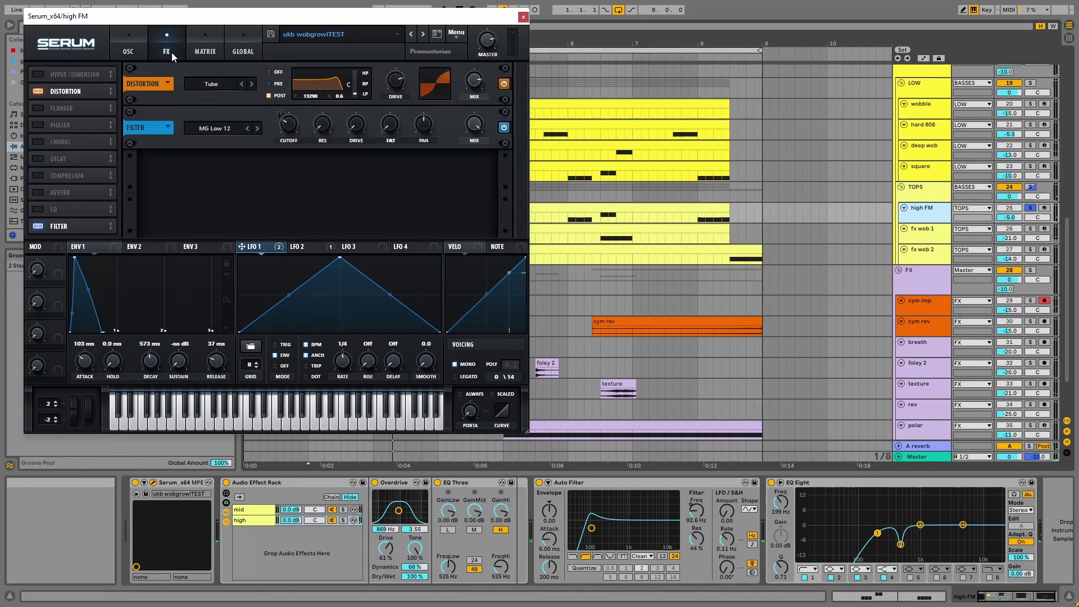
{"action": "left_click", "coordinate": [325, 248]}
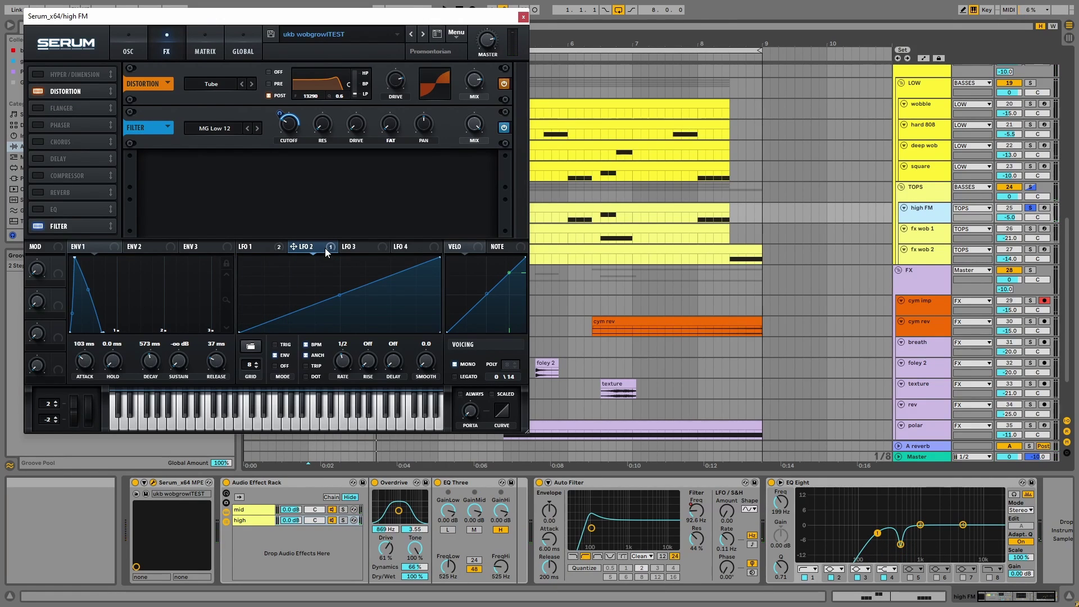
{"action": "left_click", "coordinate": [205, 40]}
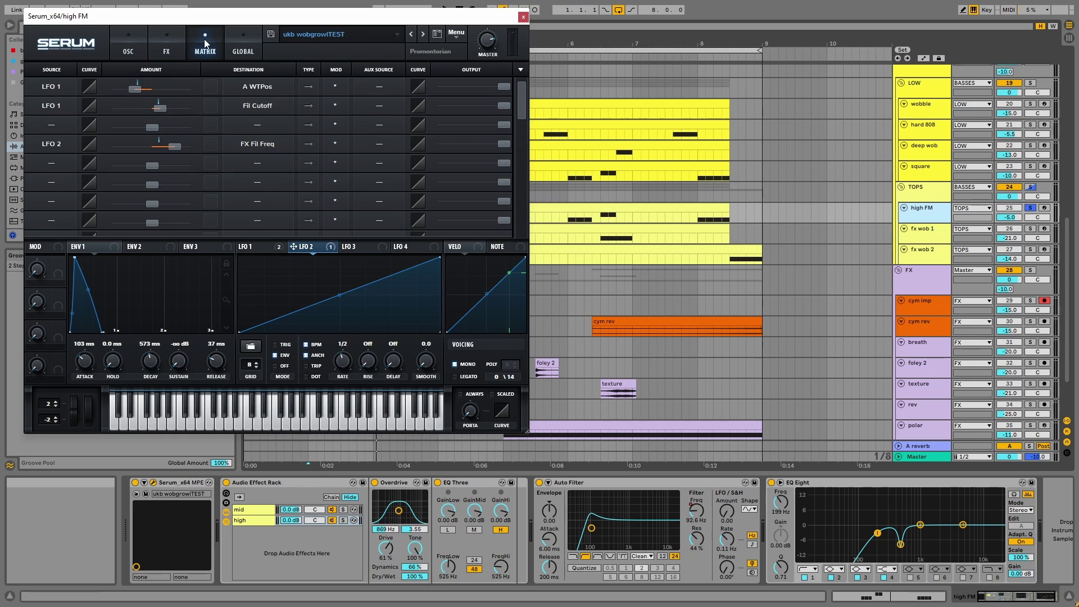
{"action": "left_click", "coordinate": [523, 16]}
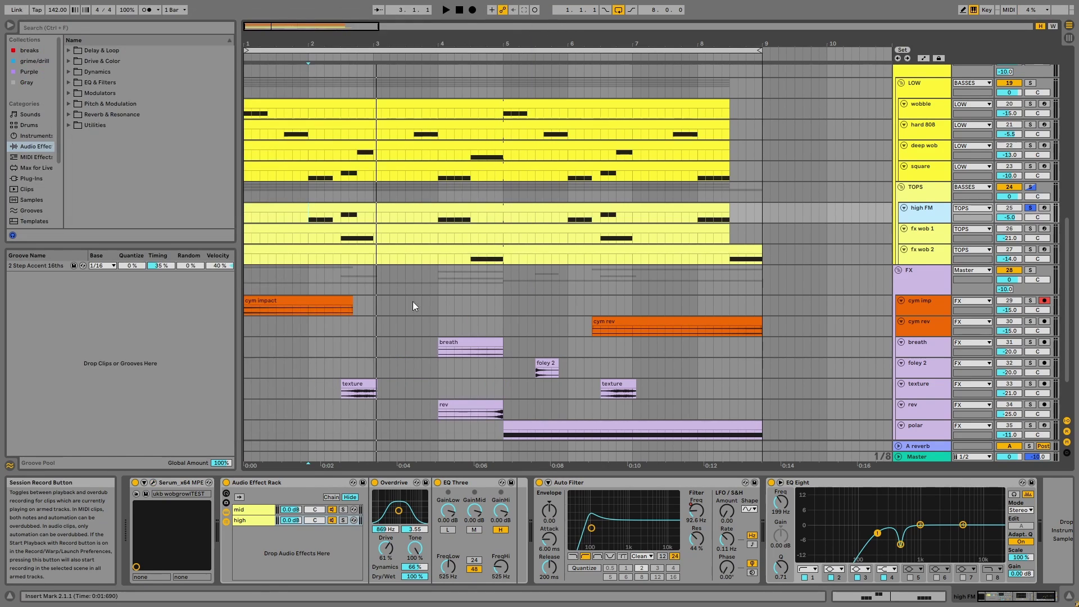
Step: Examine the Overdrive and EQ Three devices in the mid and high chains of the high FM track's Audio Effect Rack
{"action": "left_click", "coordinate": [312, 480]}
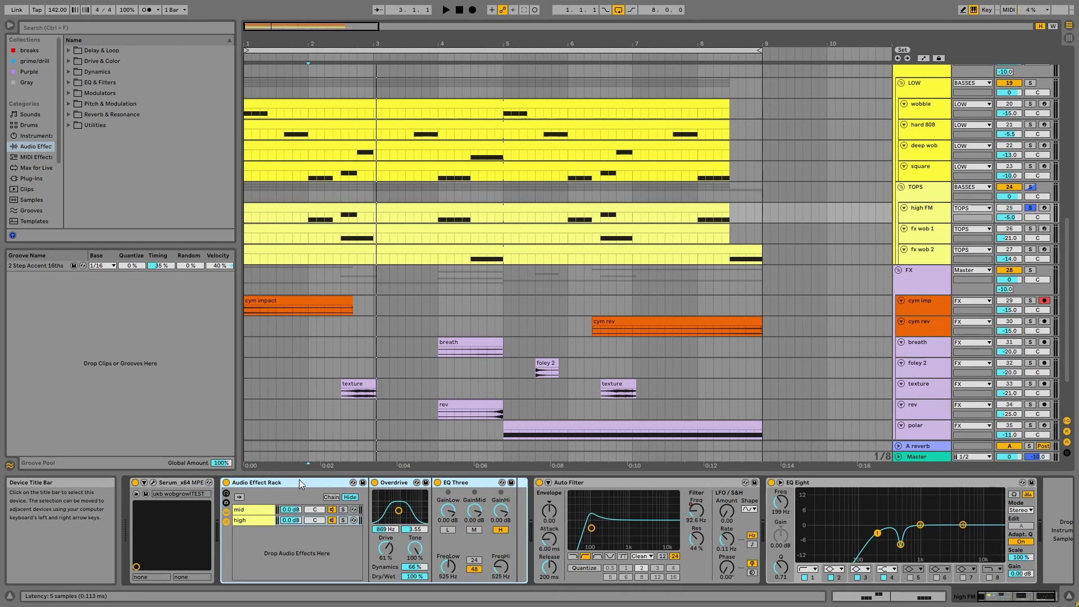
{"action": "left_click", "coordinate": [464, 485]}
{"action": "left_click", "coordinate": [260, 509]}
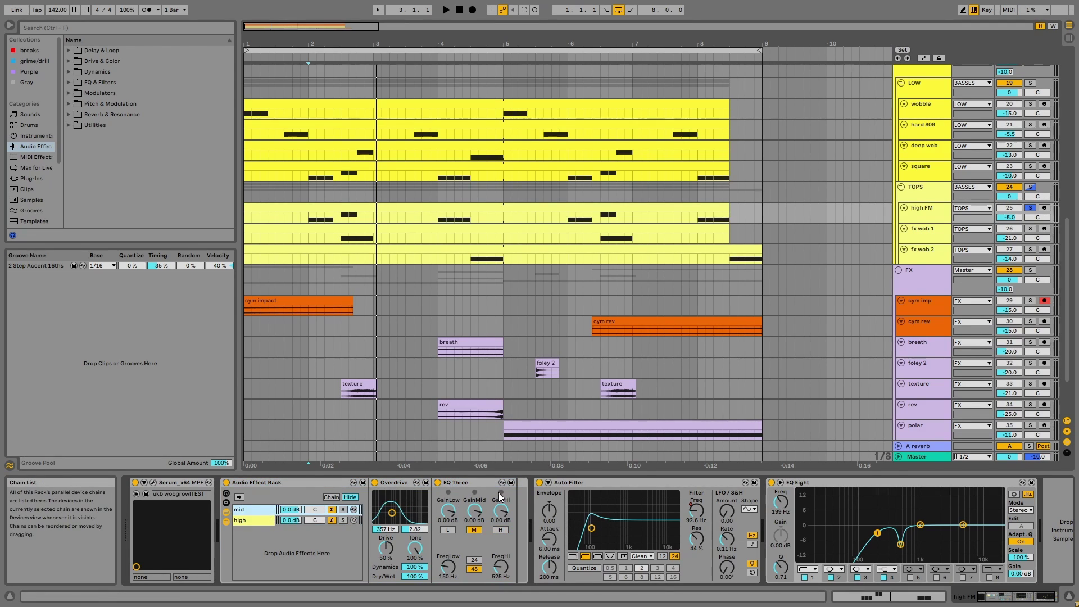
{"action": "left_click", "coordinate": [479, 485]}
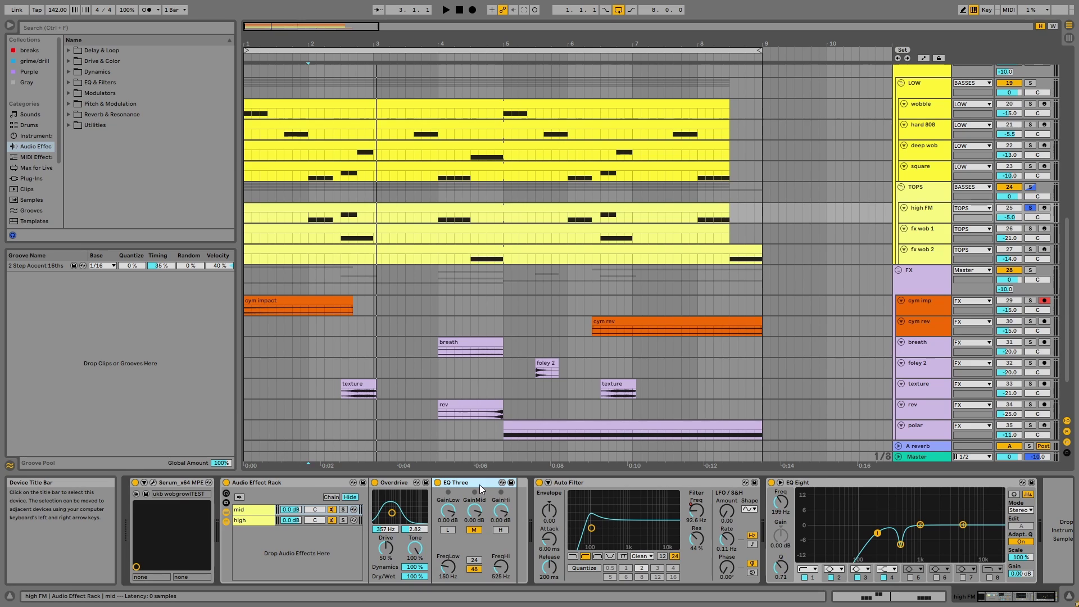
{"action": "left_click", "coordinate": [252, 510]}
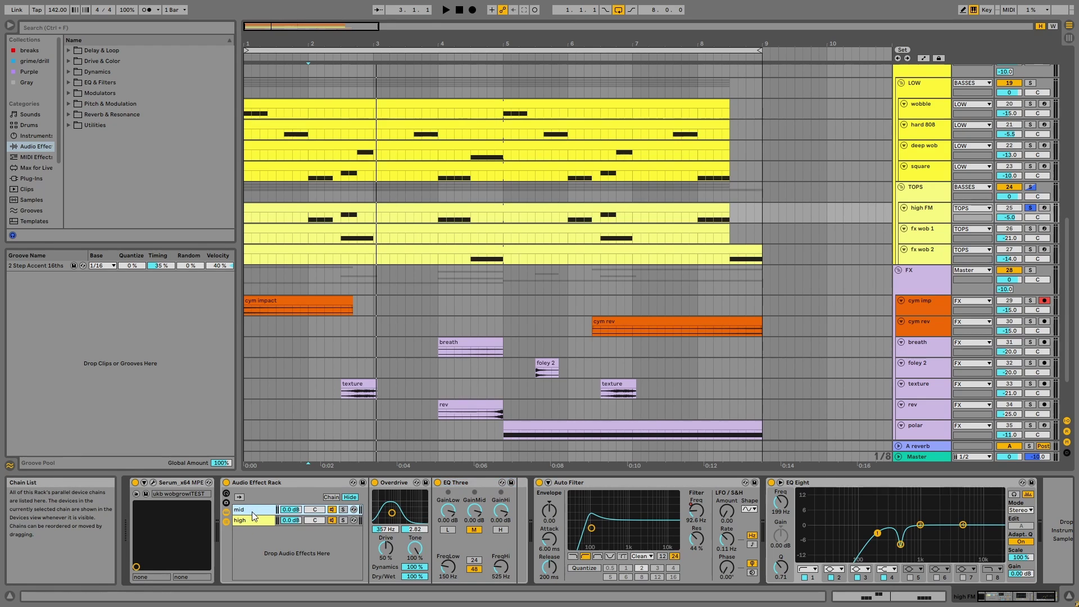
{"action": "left_click", "coordinate": [255, 519]}
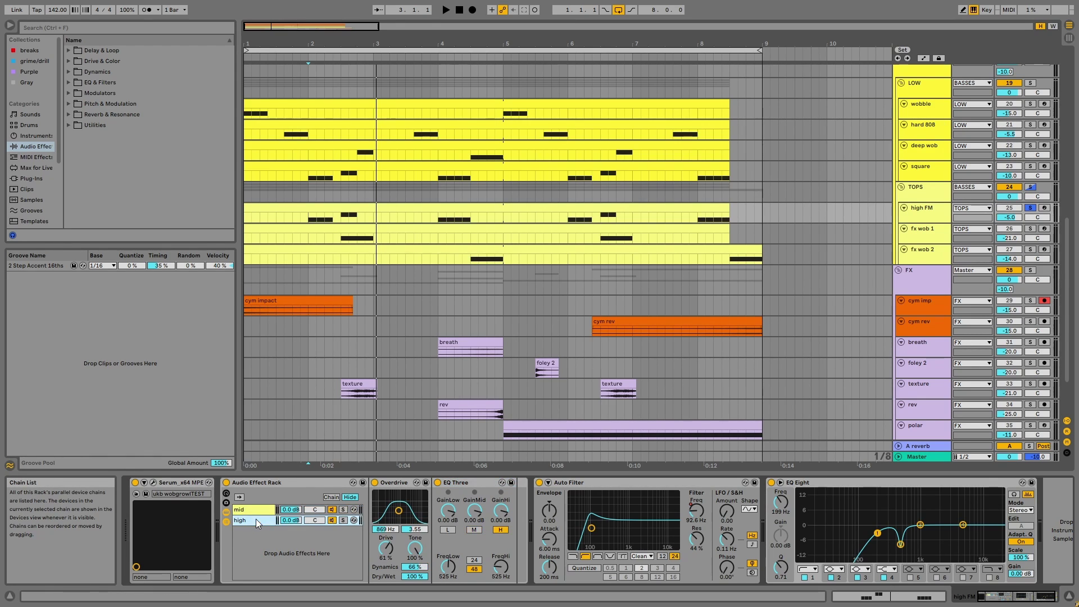
{"action": "left_click", "coordinate": [395, 482]}
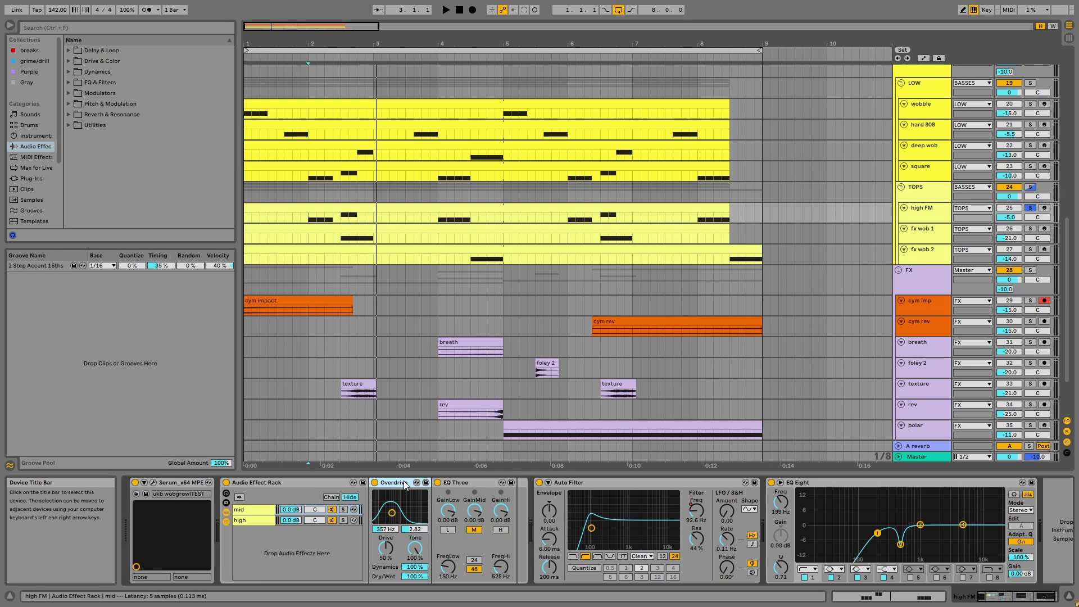
Step: Show the high FM's Auto Filter frequency automation, audition its rise from bar 7, check the EQ Eight, and hide the automation again
{"action": "right_click", "coordinate": [707, 510]}
{"action": "left_click", "coordinate": [730, 514]}
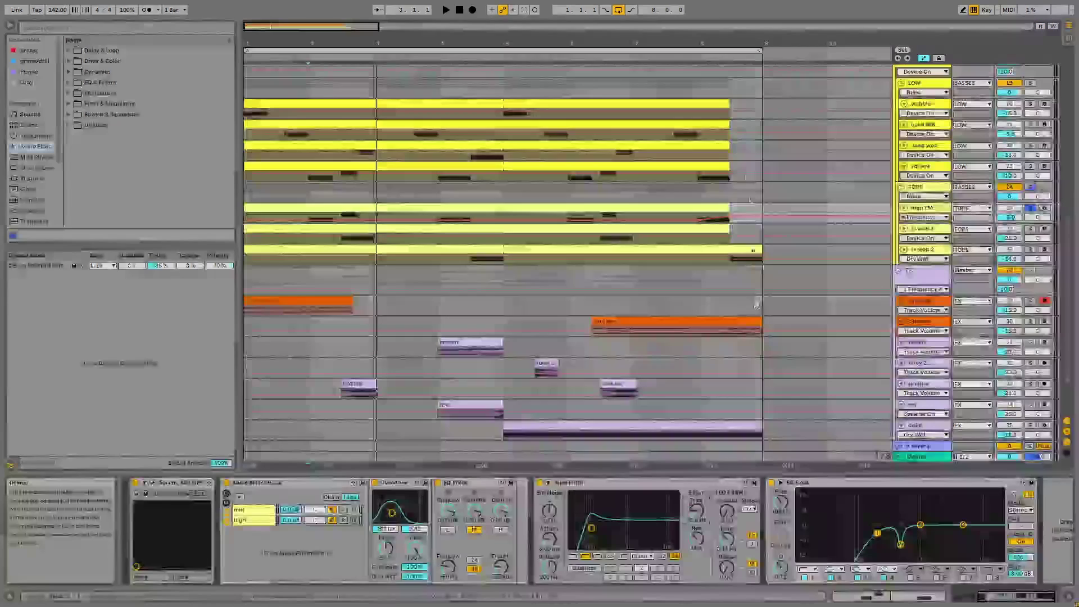
{"action": "left_click", "coordinate": [673, 216]}
{"action": "key", "text": "space"}
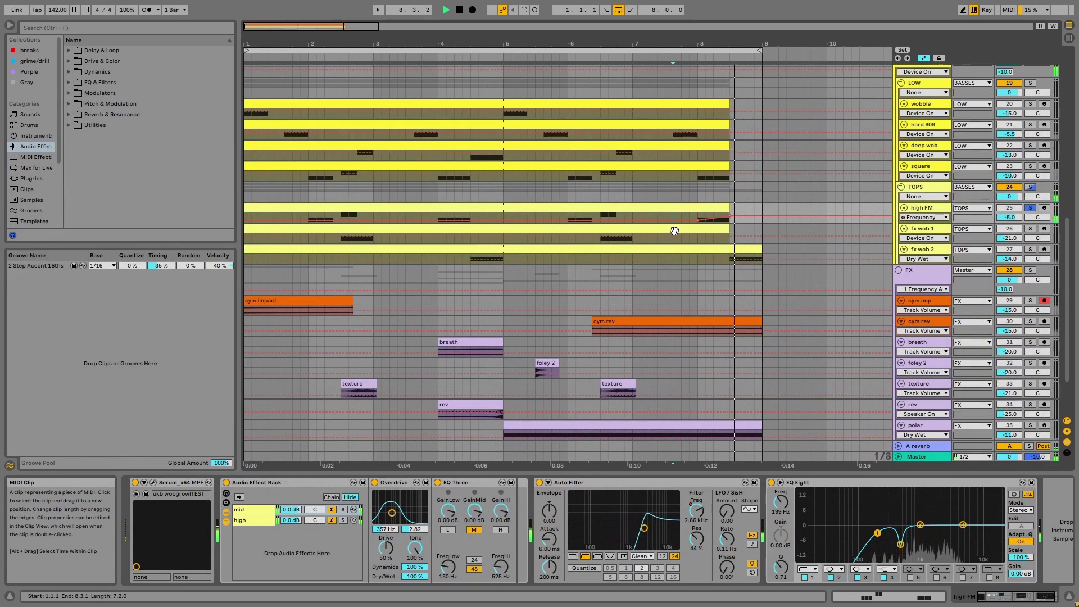
{"action": "key", "text": "space"}
{"action": "left_click", "coordinate": [819, 437]}
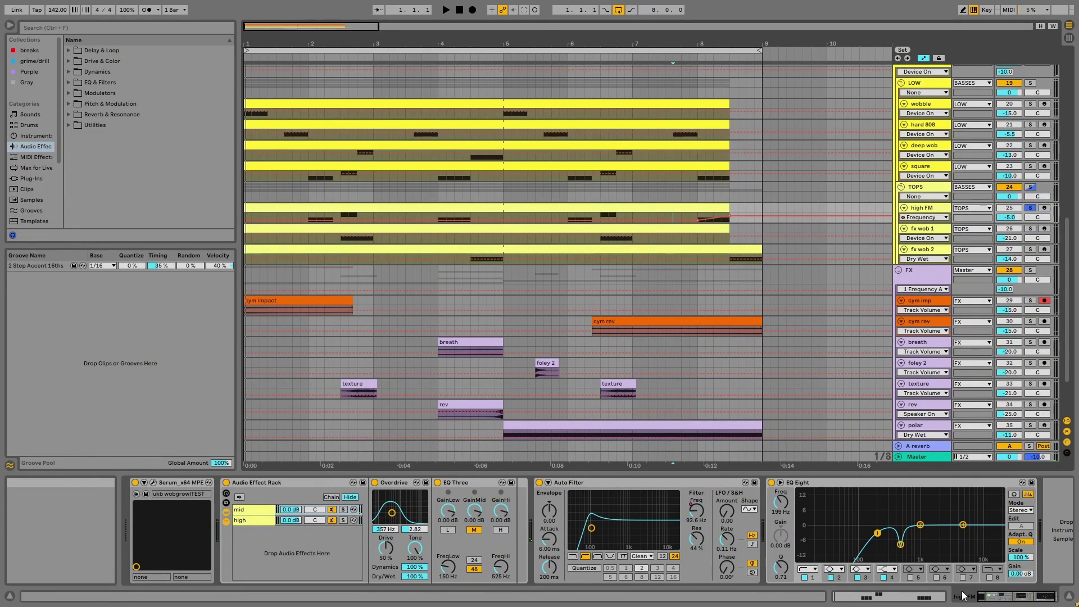
{"action": "left_click", "coordinate": [945, 485]}
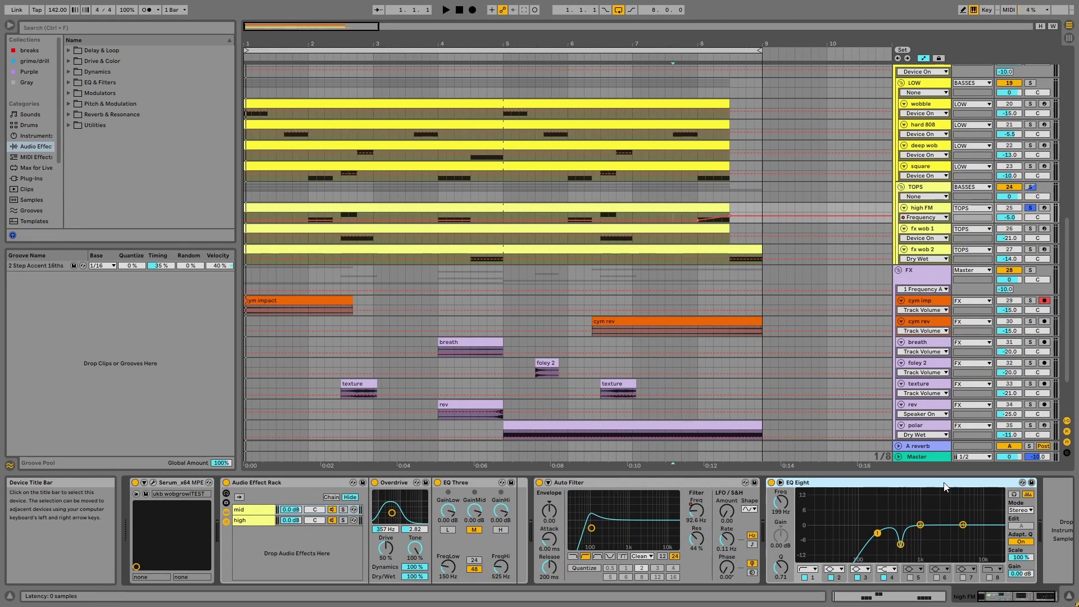
{"action": "left_click", "coordinate": [924, 58]}
Step: Solo the fx wob 1 track, play it, and look at the notes in its MIDI clip
{"action": "left_click", "coordinate": [1030, 228]}
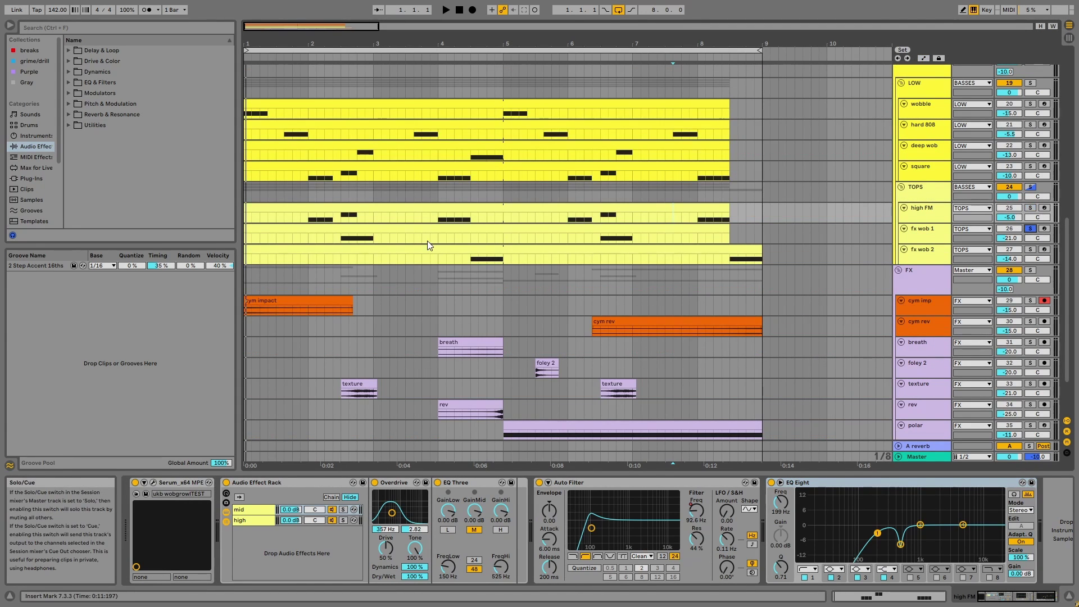
{"action": "left_click", "coordinate": [341, 238]}
{"action": "key", "text": "space"}
{"action": "key", "text": "ctrl+alt+e"}
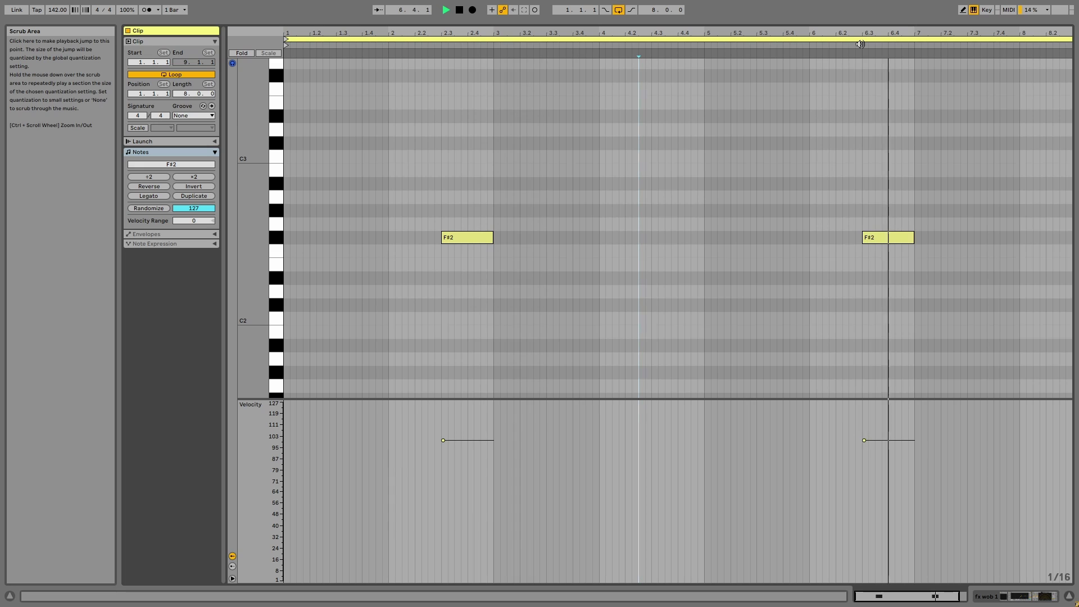
{"action": "key", "text": "ctrl+alt+e"}
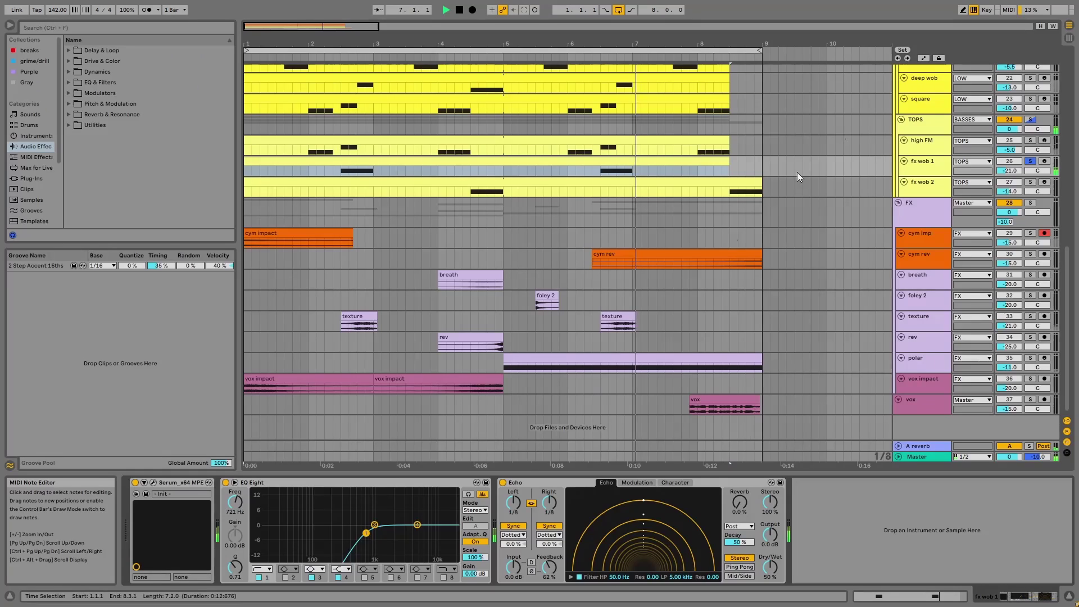
Step: Inspect fx wob 1's Serum oscillators during playback and its effects, close the plug-in window, and check the EQ Eight and Echo
{"action": "left_click", "coordinate": [153, 482]}
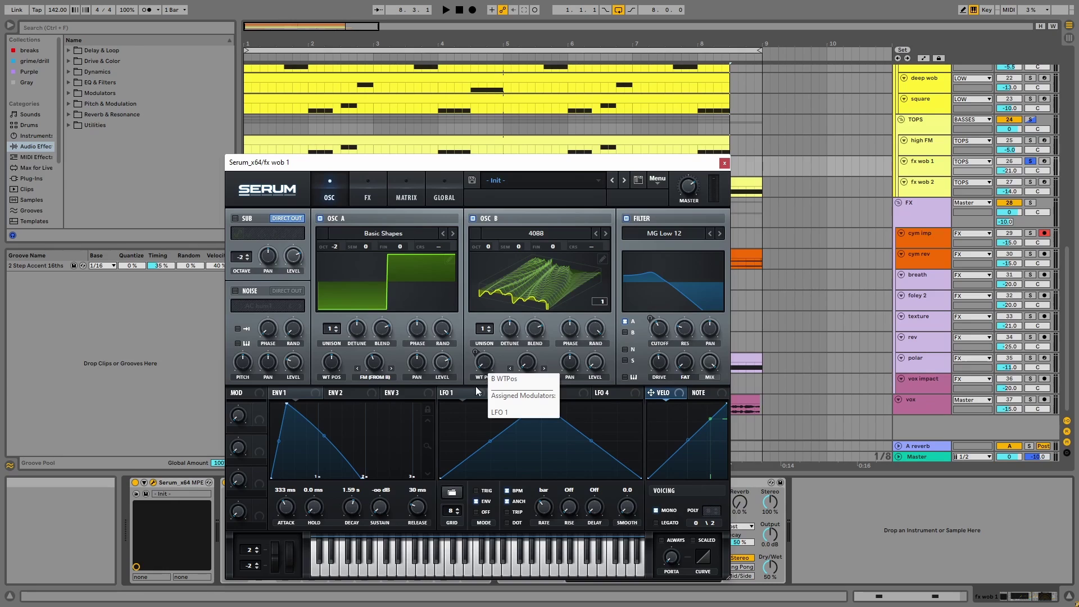
{"action": "key", "text": "space"}
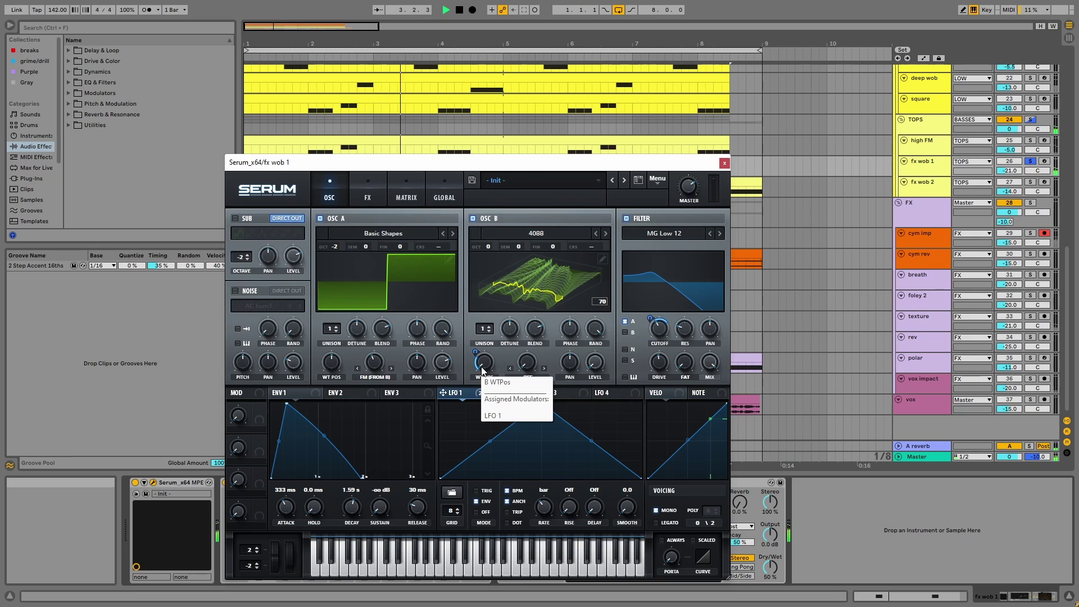
{"action": "key", "text": "space"}
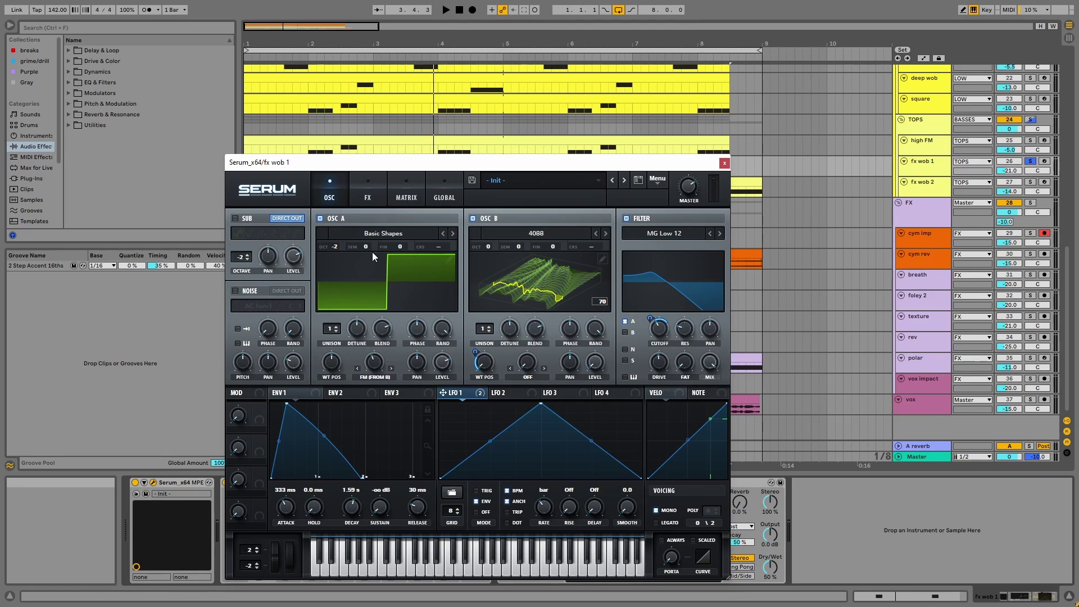
{"action": "left_click", "coordinate": [366, 194]}
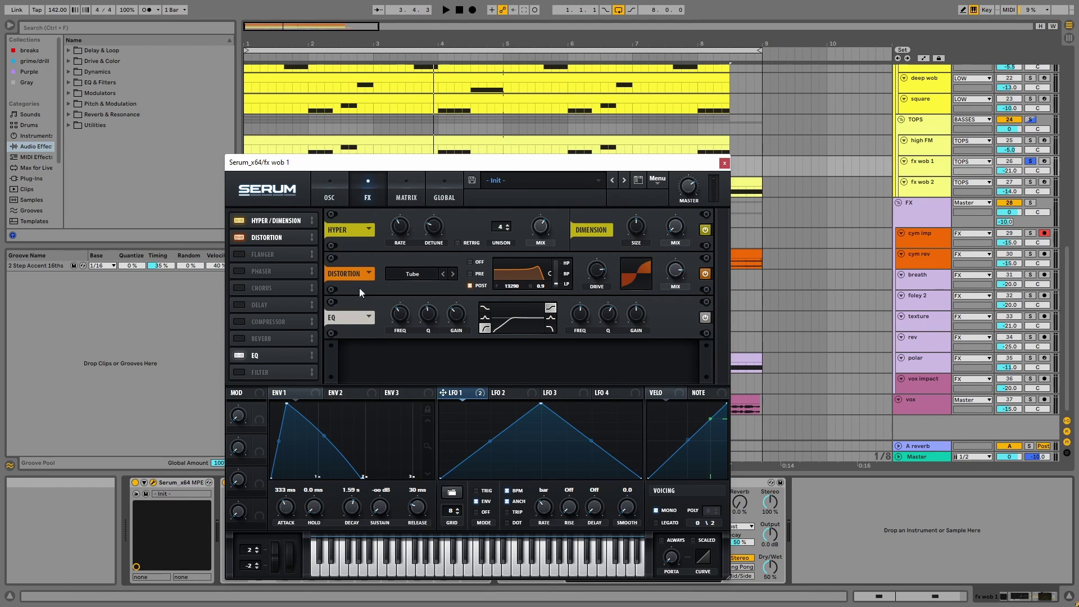
{"action": "left_click", "coordinate": [723, 163]}
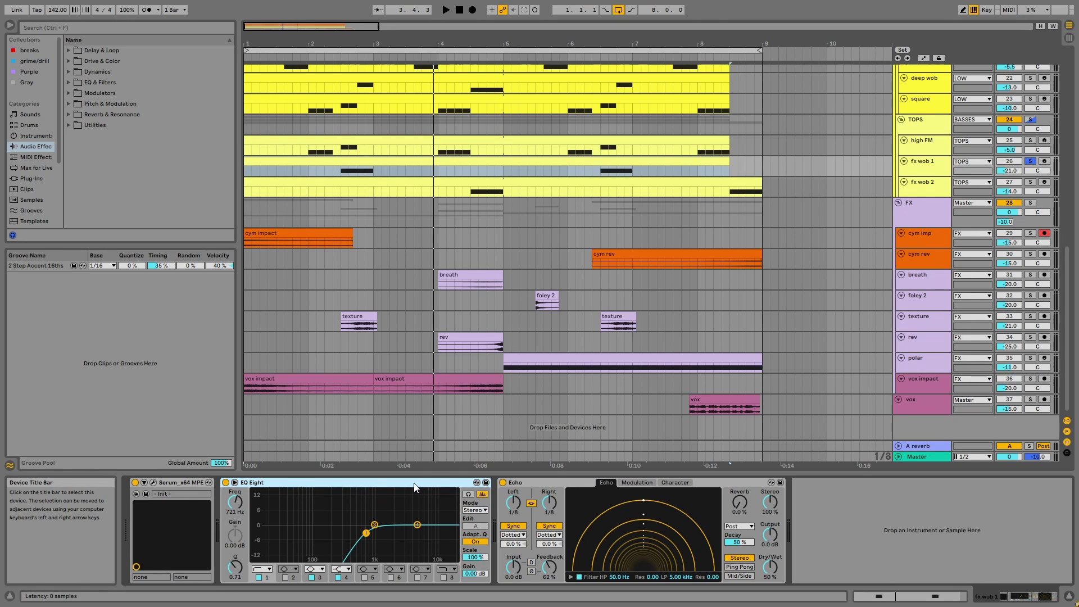
{"action": "left_click", "coordinate": [574, 484]}
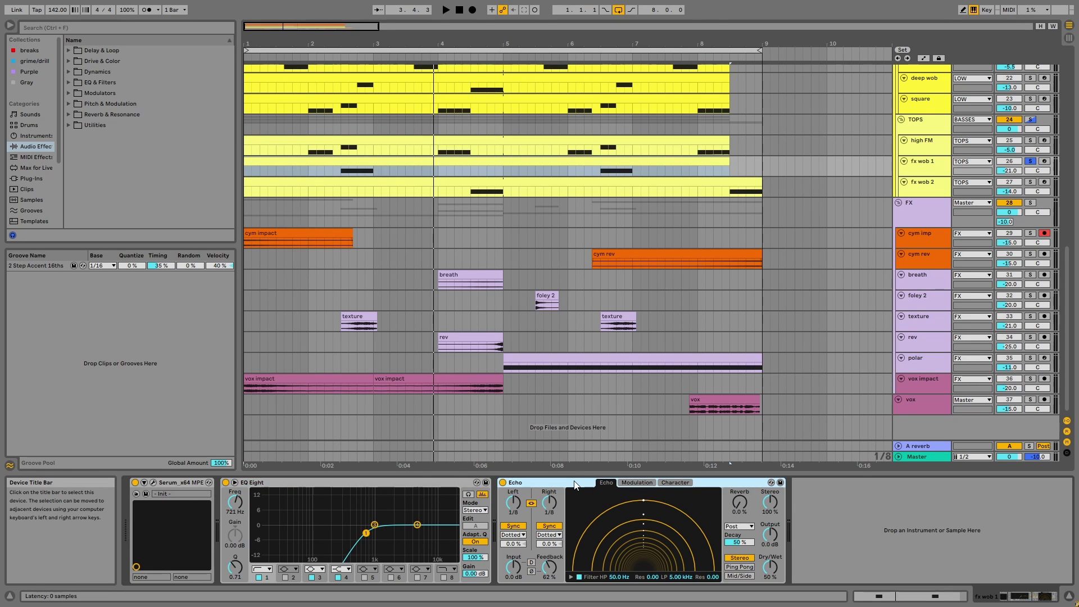
Step: Solo the fx wob 2 track and view its MIDI clip, playing from just before the F2 note
{"action": "scroll", "coordinate": [469, 240], "scroll_direction": "up", "scroll_amount": 2}
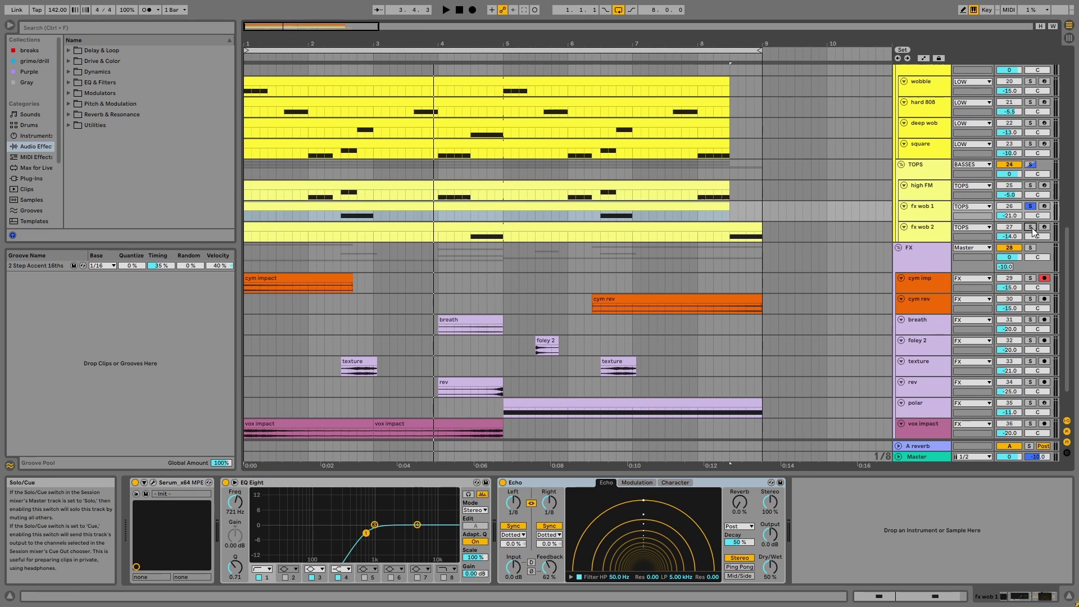
{"action": "left_click", "coordinate": [469, 240]}
{"action": "key", "text": "ctrl+alt+e"}
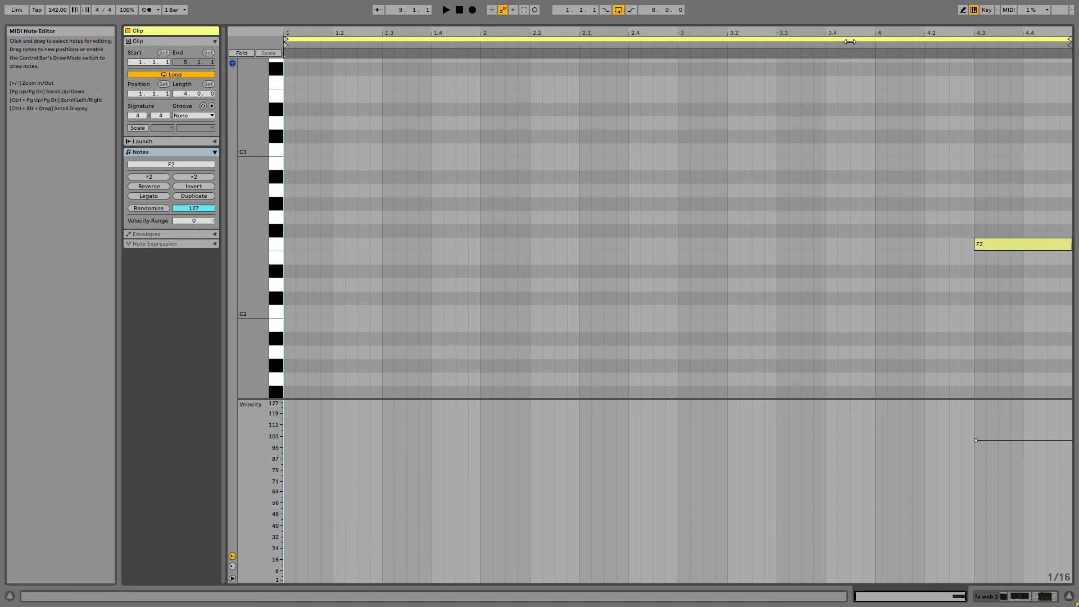
{"action": "left_click", "coordinate": [943, 45]}
{"action": "key", "text": "ctrl+alt+e"}
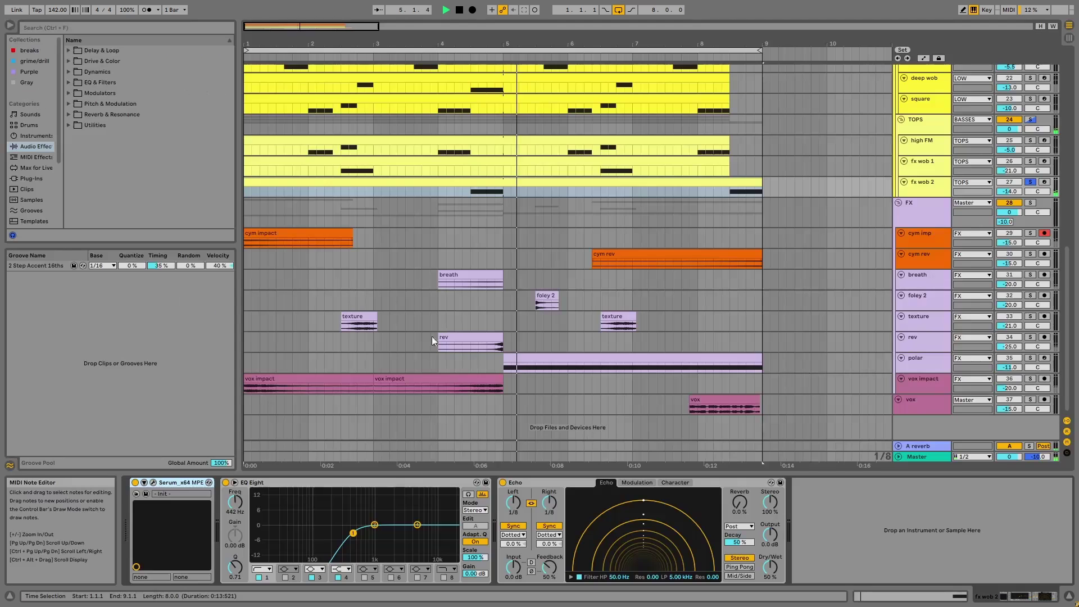
Step: Open fx wob 2's Serum, examine its Oscillator B wavetable and effects during playback, and close the plug-in window
{"action": "left_click", "coordinate": [154, 481]}
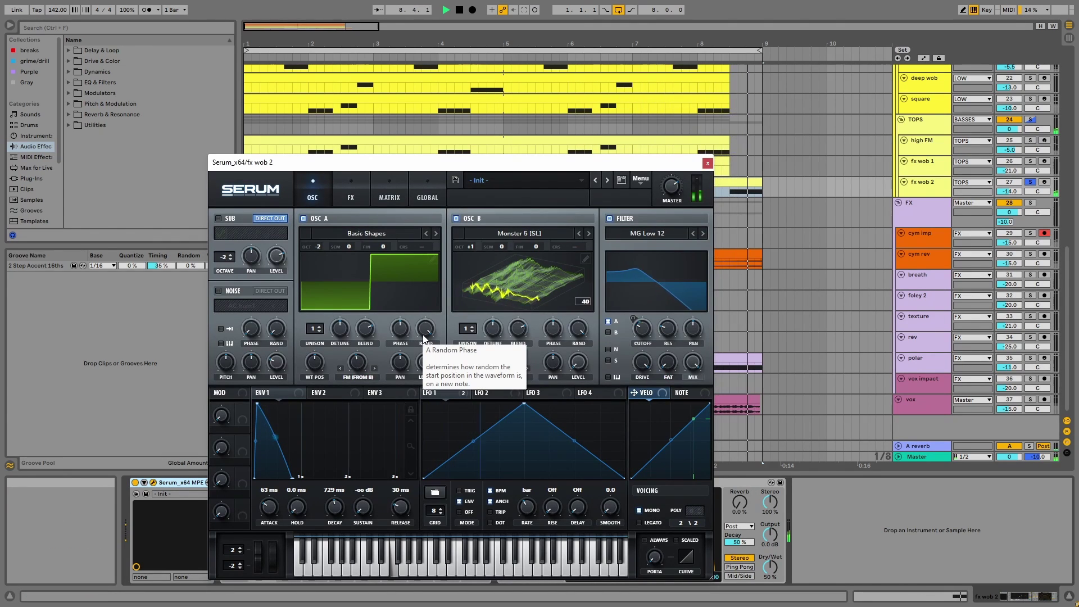
{"action": "key", "text": "space"}
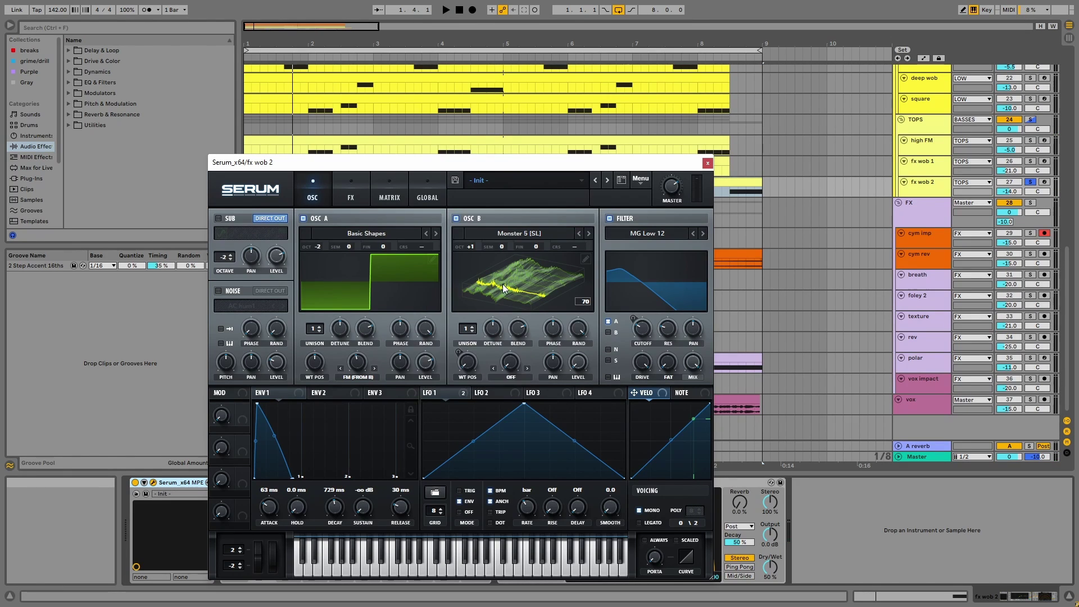
{"action": "left_click", "coordinate": [520, 285]}
{"action": "left_click", "coordinate": [528, 279]}
{"action": "left_click", "coordinate": [363, 179]}
{"action": "key", "text": "space"}
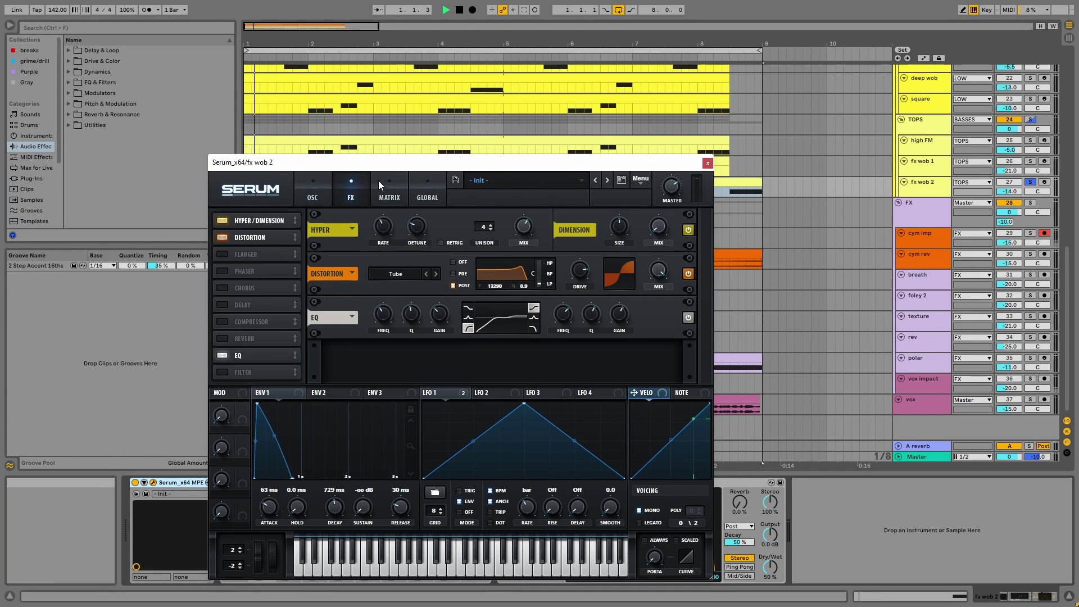
{"action": "left_click", "coordinate": [309, 202]}
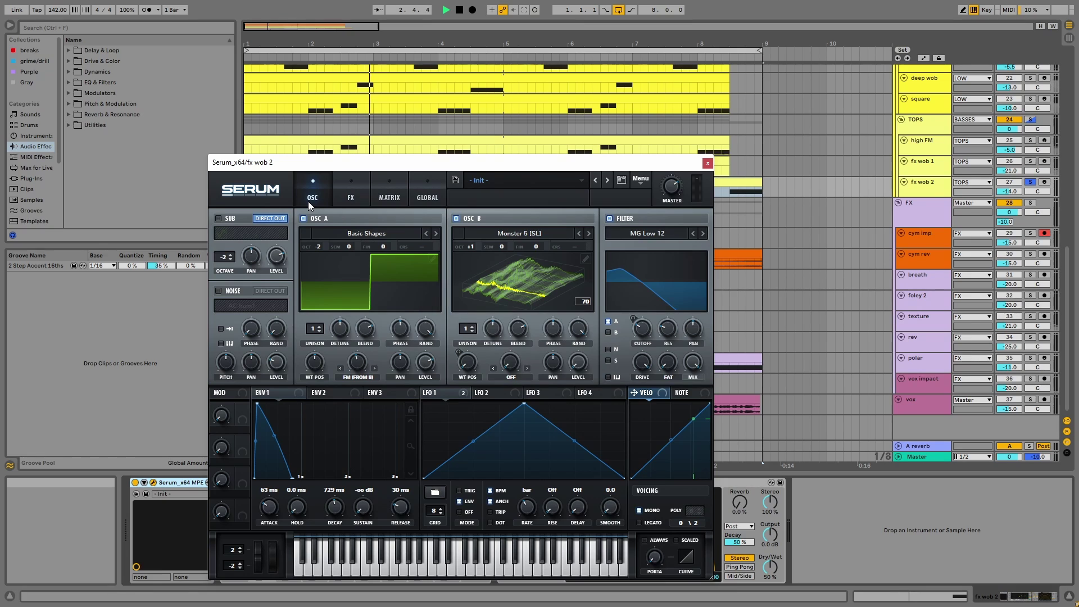
{"action": "left_click", "coordinate": [727, 193]}
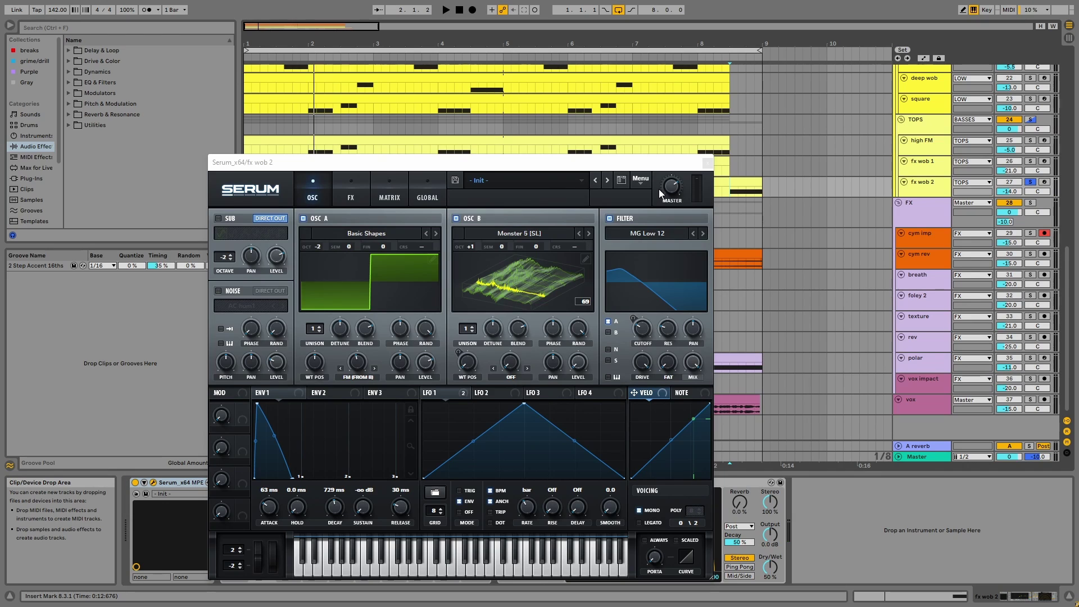
{"action": "left_click", "coordinate": [705, 164]}
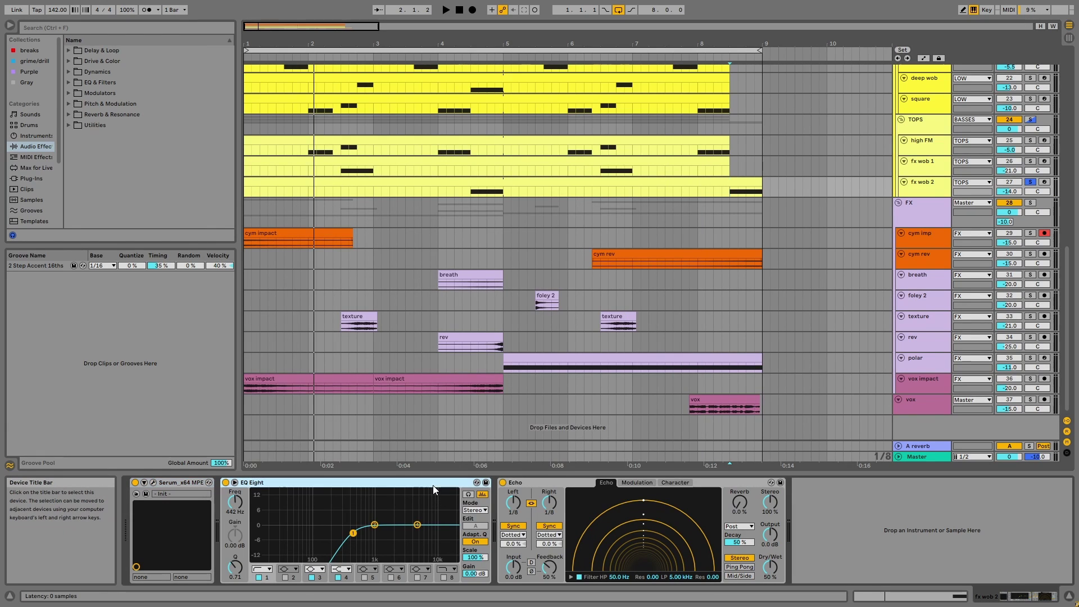
Step: Solo the whole BASSES group and inspect the Saturator and Glue Compressor in its effect chain
{"action": "scroll", "coordinate": [494, 397], "scroll_direction": "up", "scroll_amount": 2}
{"action": "scroll", "coordinate": [494, 397], "scroll_direction": "up", "scroll_amount": 2}
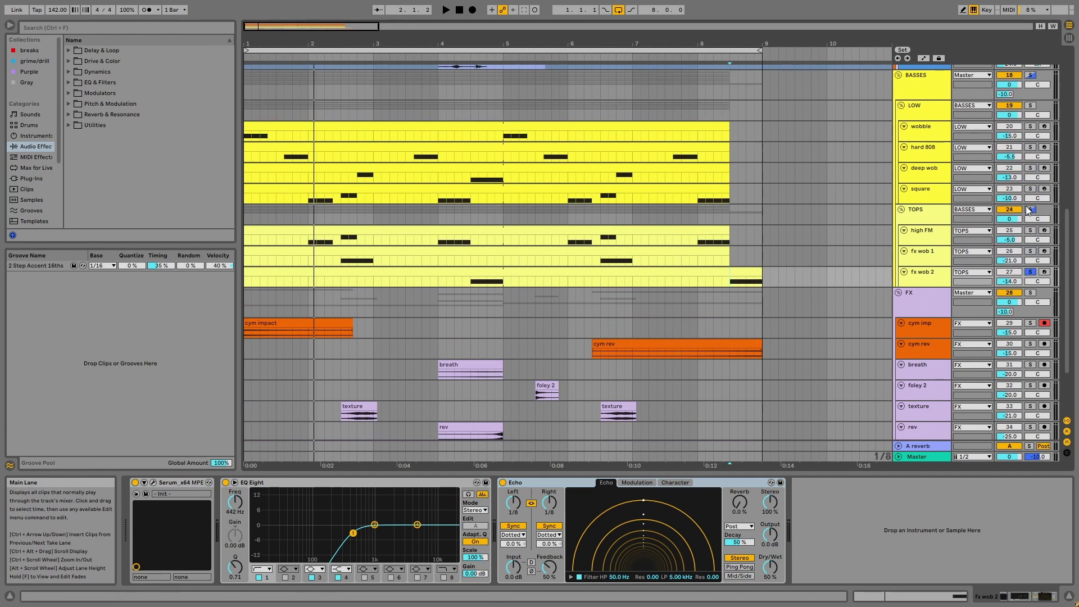
{"action": "left_click", "coordinate": [935, 90]}
{"action": "left_click", "coordinate": [1034, 76]}
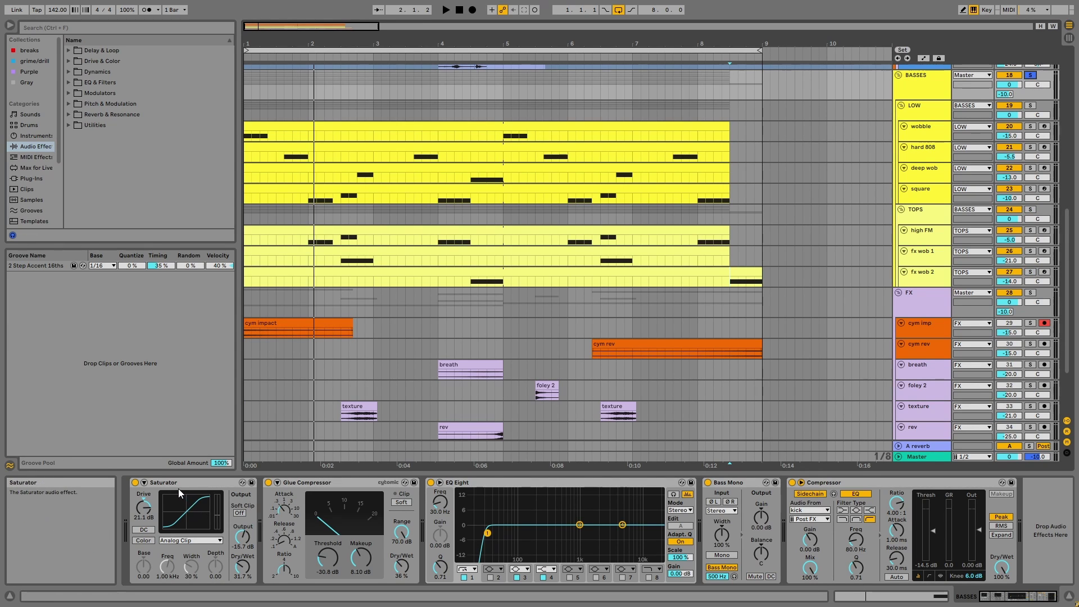
{"action": "left_click", "coordinate": [297, 484]}
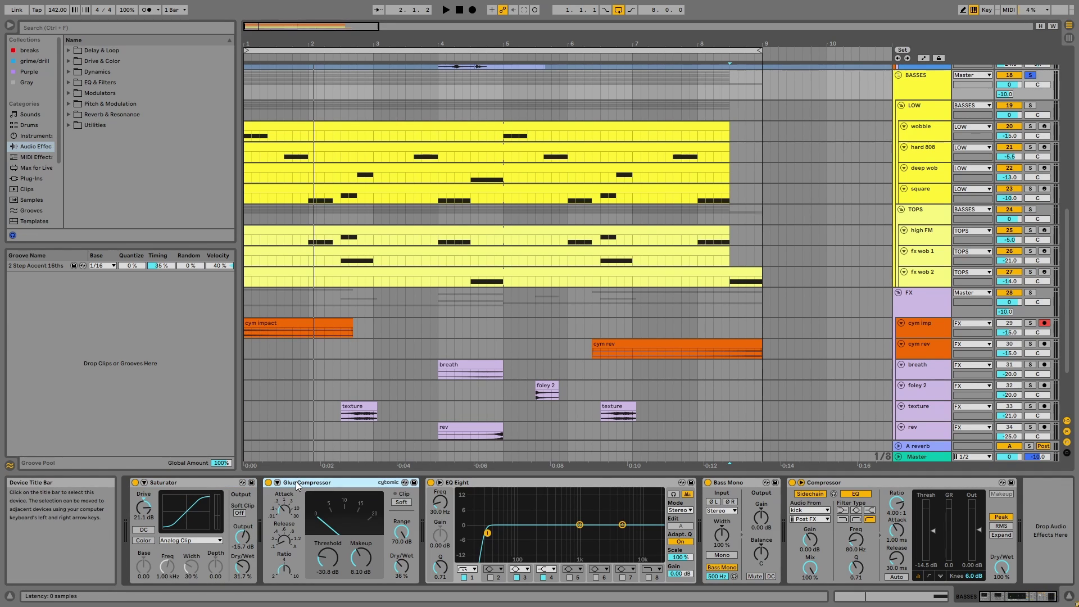
Step: Play the soloed BASSES group and bypass its Saturator and Glue Compressor during playback
{"action": "left_click", "coordinate": [623, 225]}
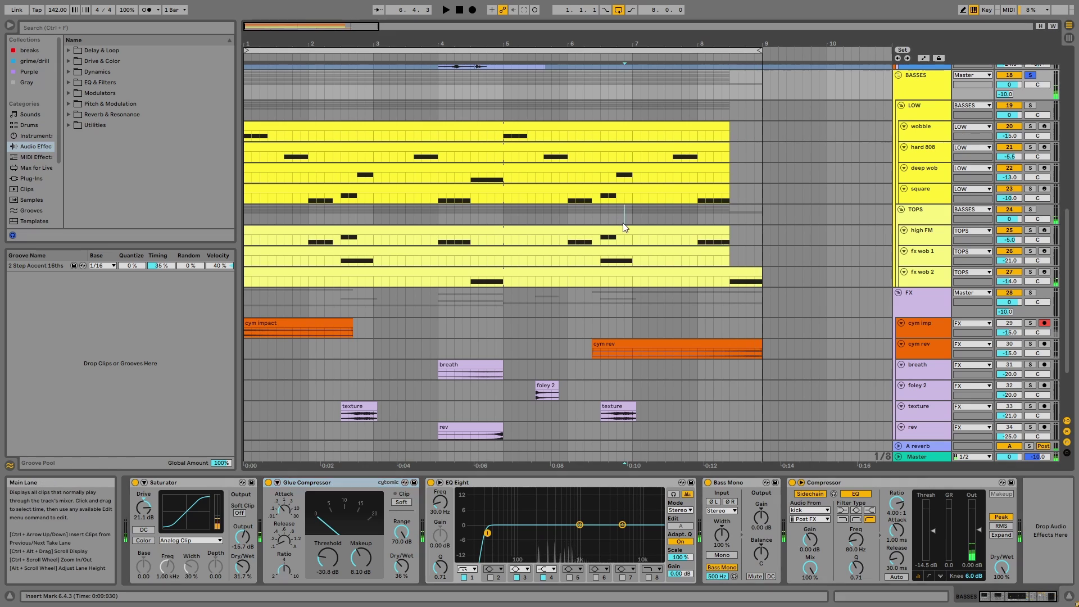
{"action": "key", "text": "space"}
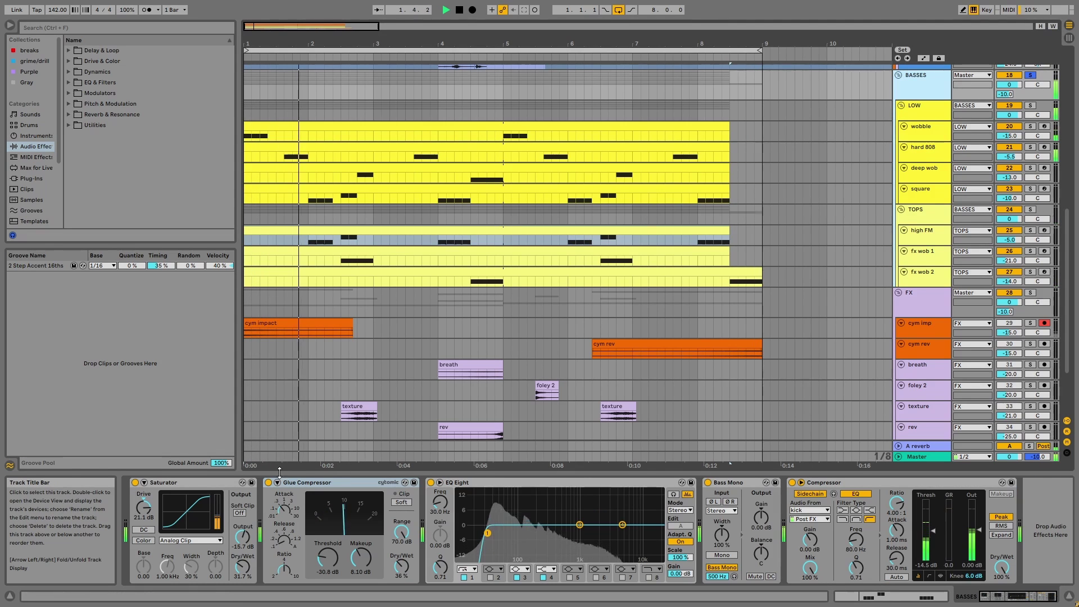
{"action": "left_click", "coordinate": [135, 483]}
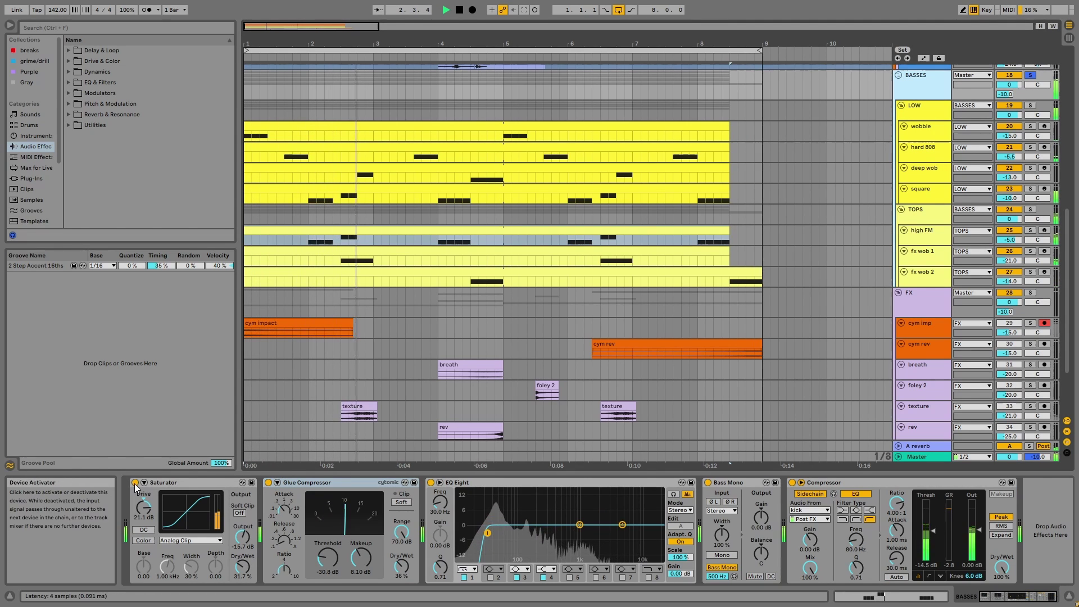
{"action": "left_click", "coordinate": [269, 483]}
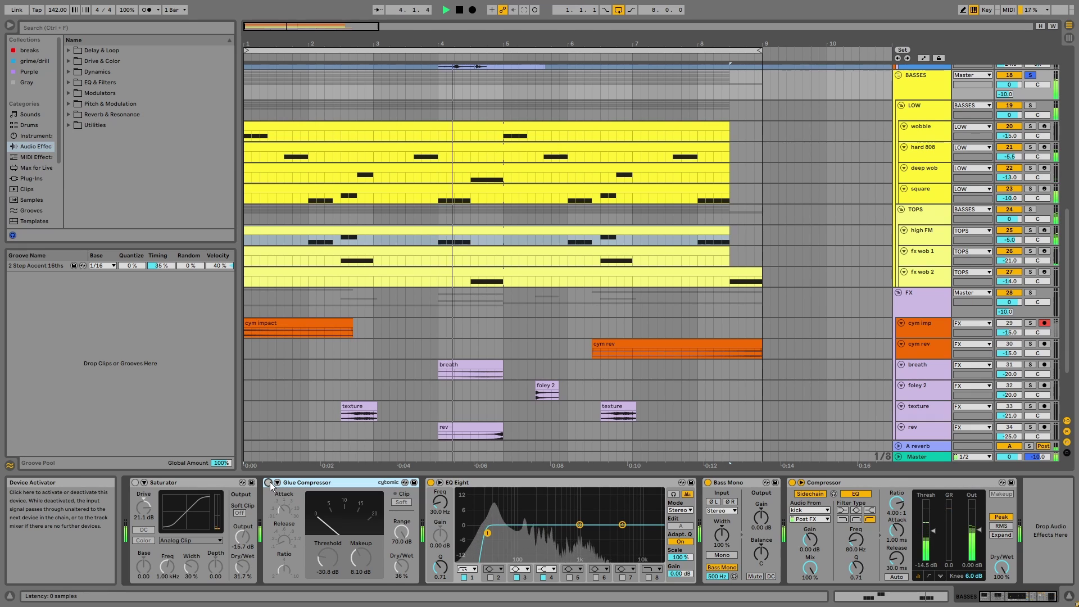
Step: Undo the bypassing of the Glue Compressor and Saturator on the BASSES group and stop playback
{"action": "key", "text": "ctrl+z"}
{"action": "key", "text": "ctrl+z"}
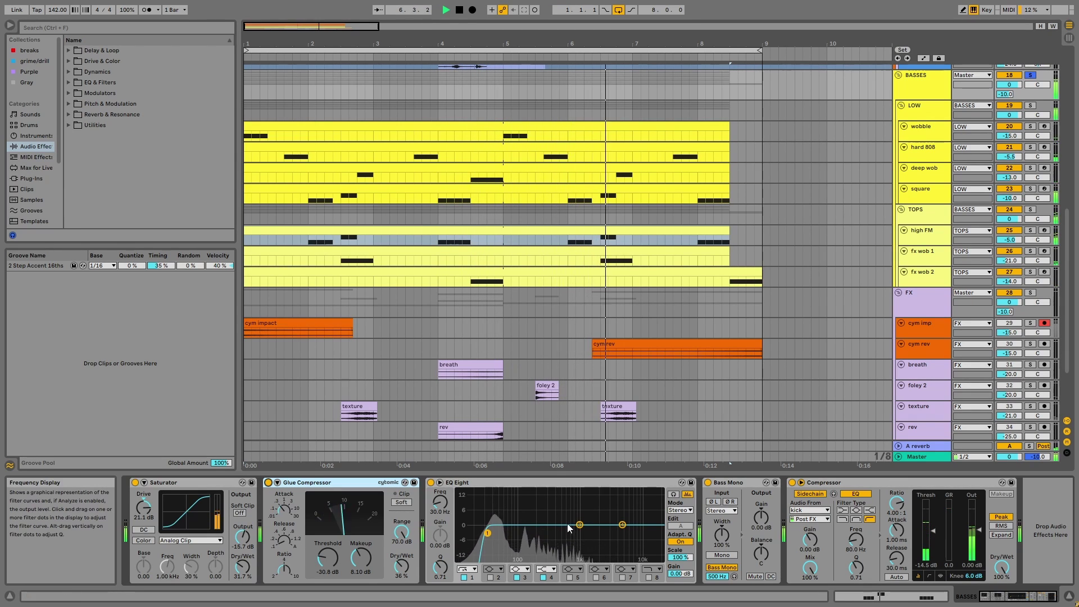
{"action": "key", "text": "space"}
Step: Inspect the EQ Eight, Bass Mono and sidechained Compressor in the BASSES group's effect chain
{"action": "left_click", "coordinate": [526, 484]}
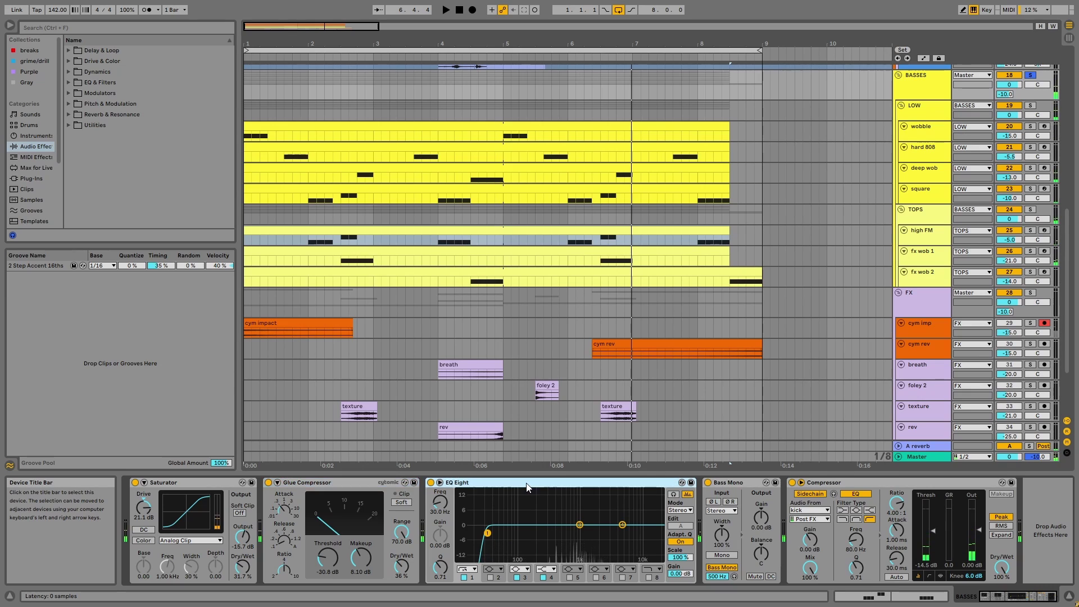
{"action": "left_click", "coordinate": [729, 484]}
{"action": "left_click", "coordinate": [836, 483]}
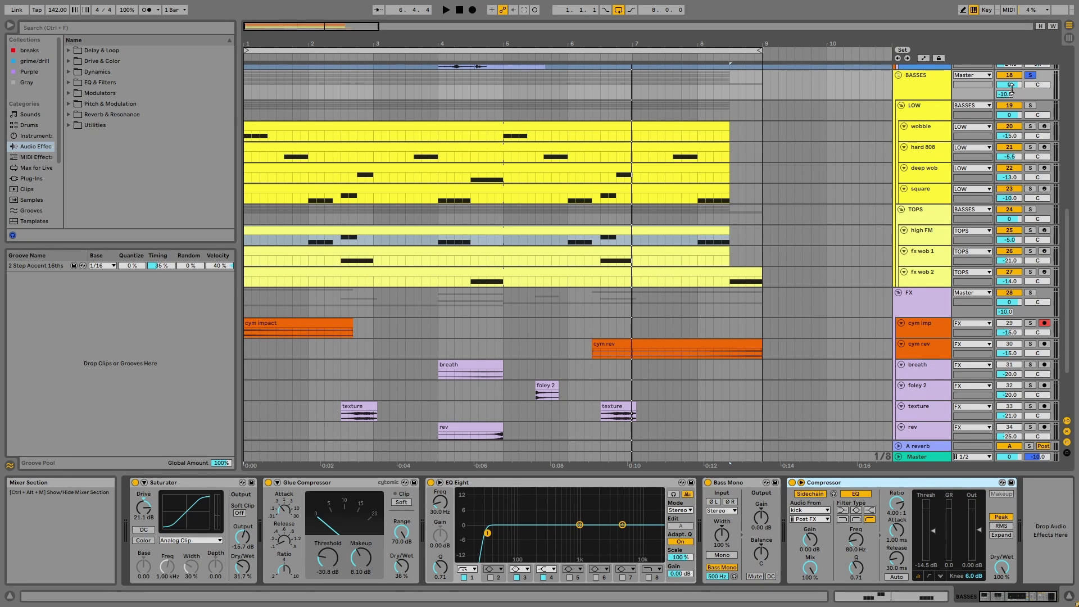
Step: Solo the FX group and play it from the start of the cym impact clip through its eight bars
{"action": "left_click", "coordinate": [933, 299]}
{"action": "left_click", "coordinate": [1030, 293]}
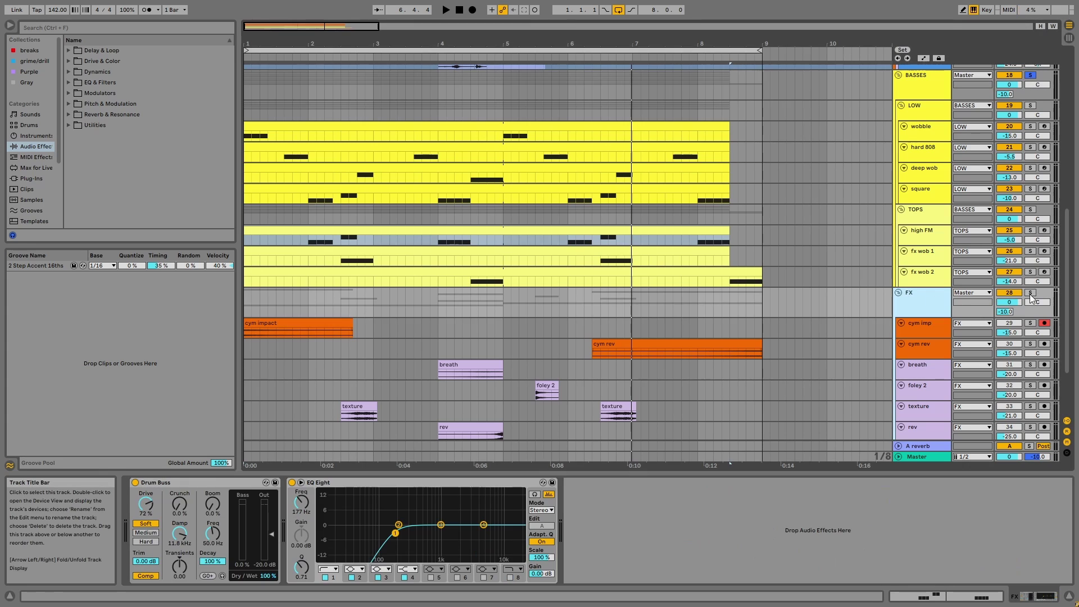
{"action": "left_click", "coordinate": [292, 329]}
{"action": "key", "text": "space"}
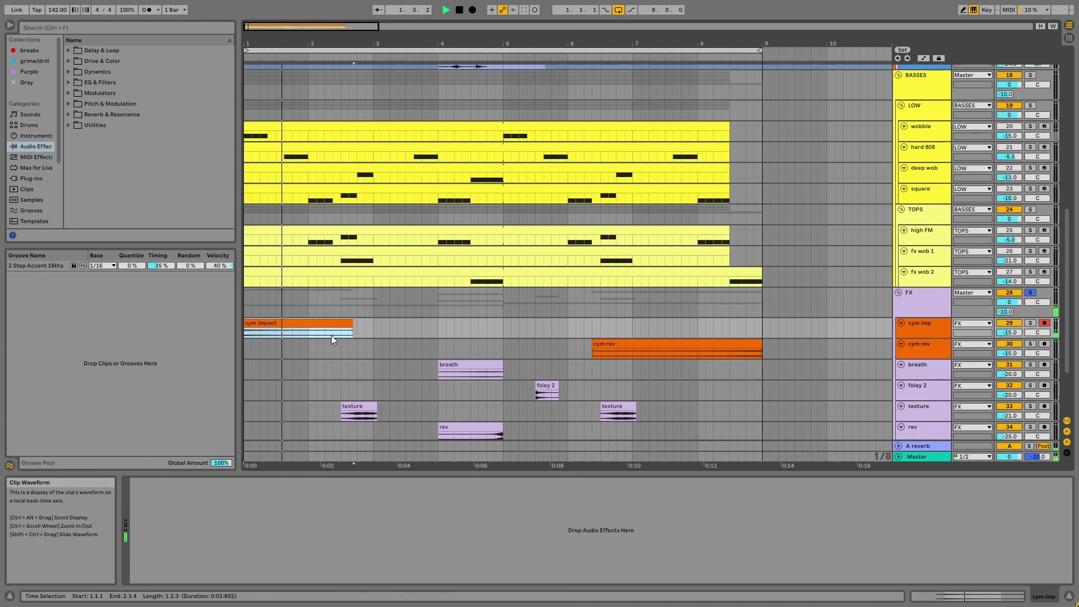
{"action": "scroll", "coordinate": [333, 336], "scroll_direction": "down", "scroll_amount": 1}
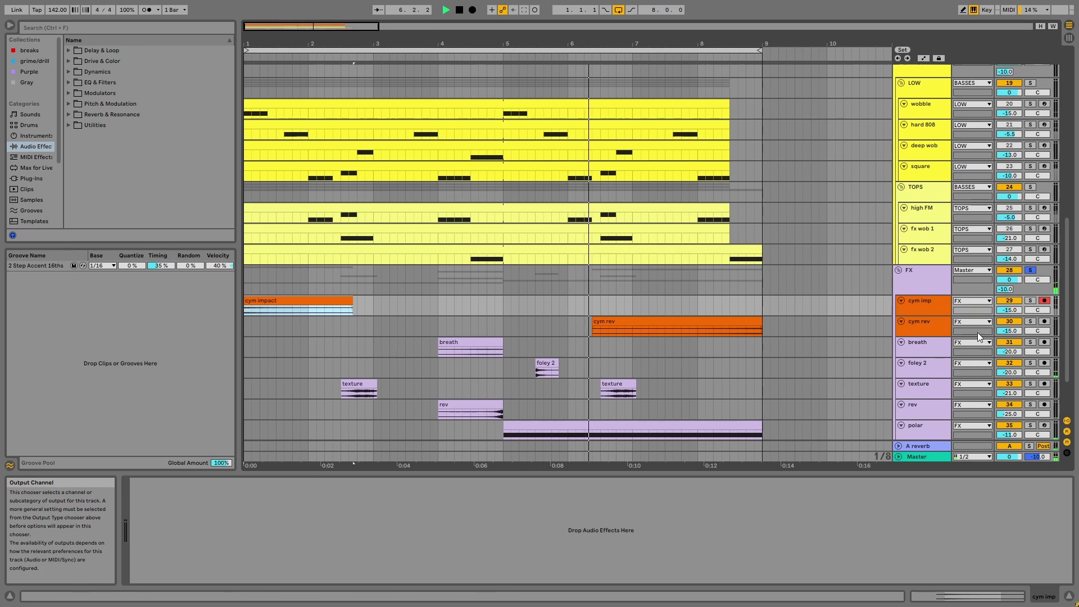
{"action": "scroll", "coordinate": [940, 331], "scroll_direction": "down", "scroll_amount": 2}
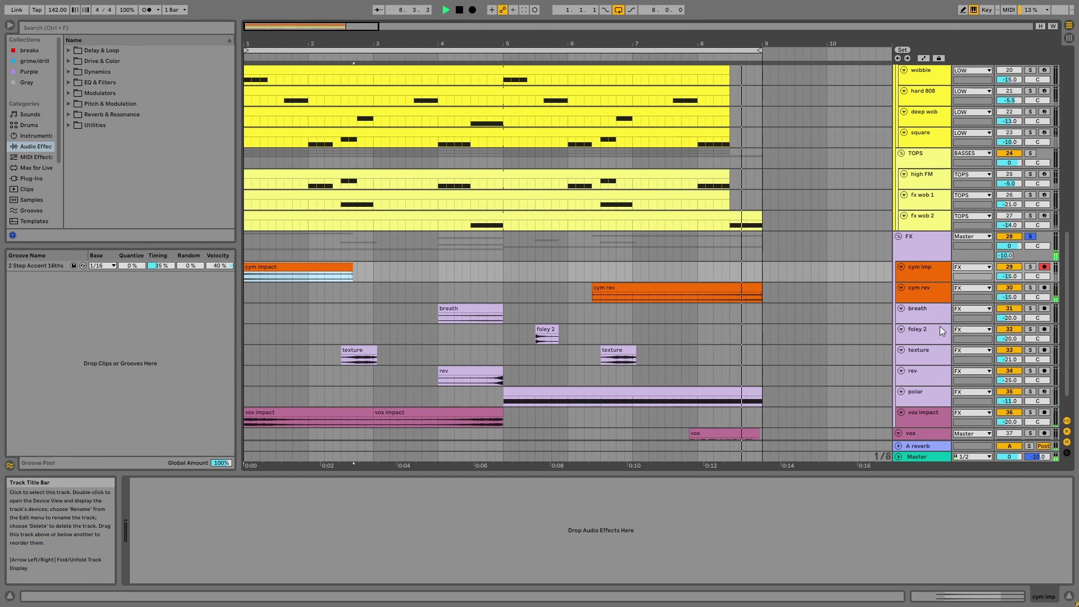
{"action": "key", "text": "space"}
Step: Go through the device chains of the FX tracks from cym imp to foley 2, including foley 2's Auto Filter
{"action": "left_click", "coordinate": [929, 267]}
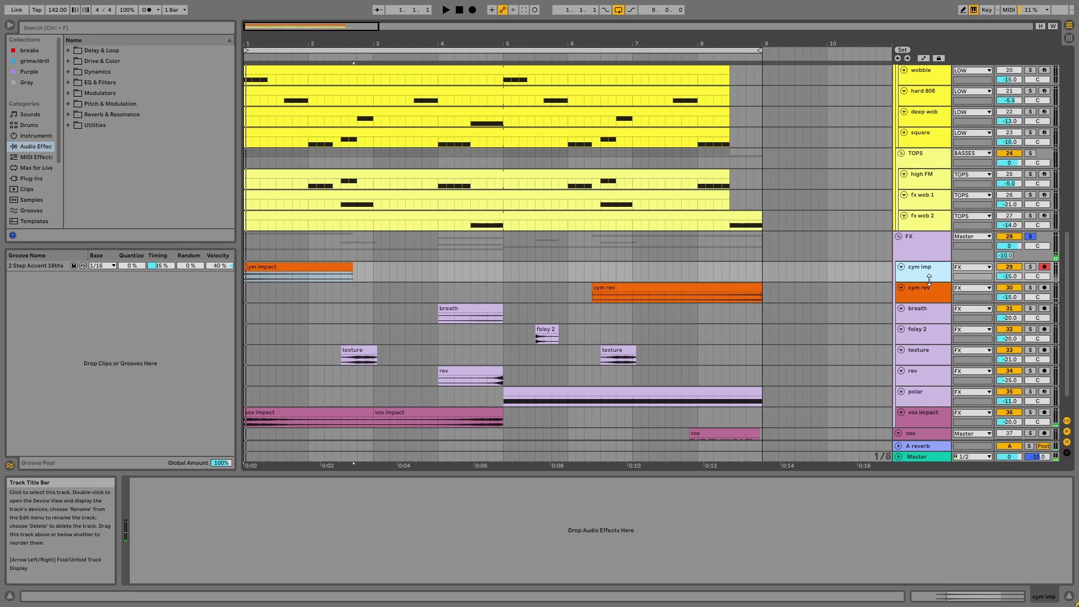
{"action": "key", "text": "Down"}
{"action": "key", "text": "Down"}
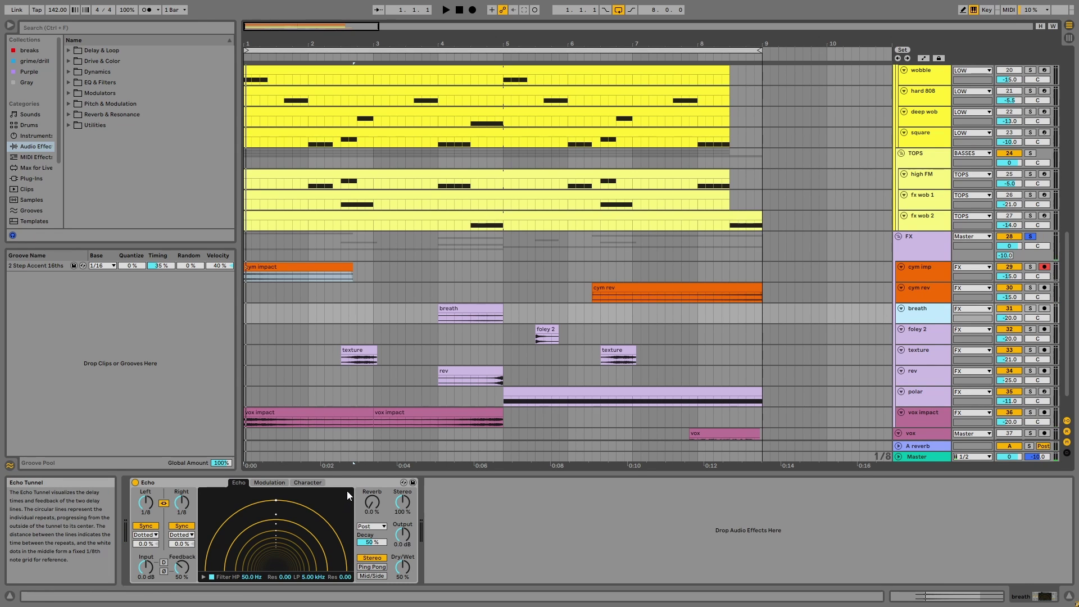
{"action": "key", "text": "Down"}
{"action": "left_click", "coordinate": [923, 329]}
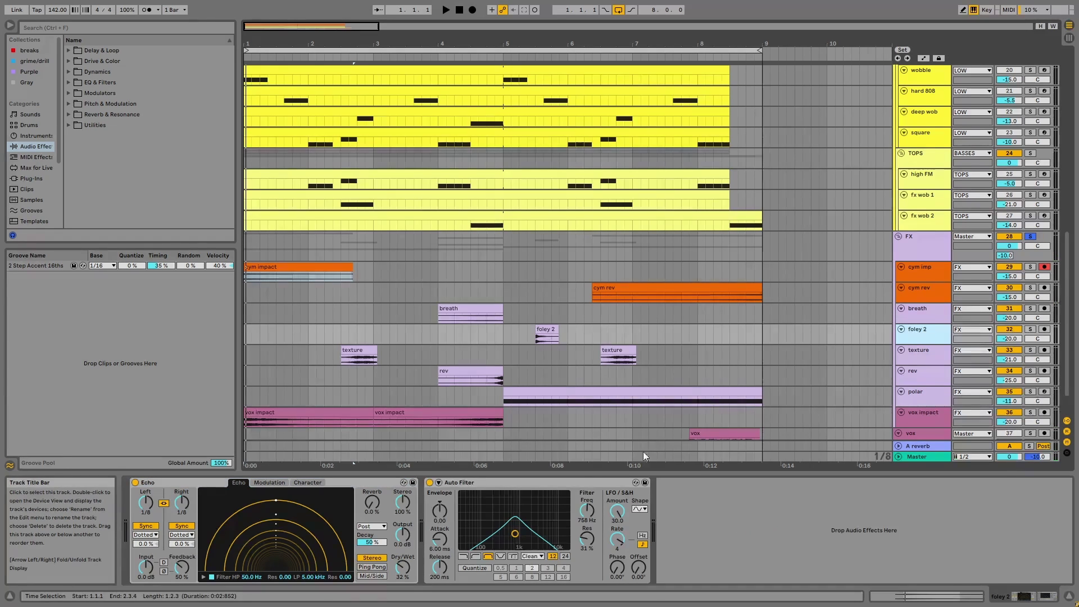
{"action": "left_click", "coordinate": [598, 482]}
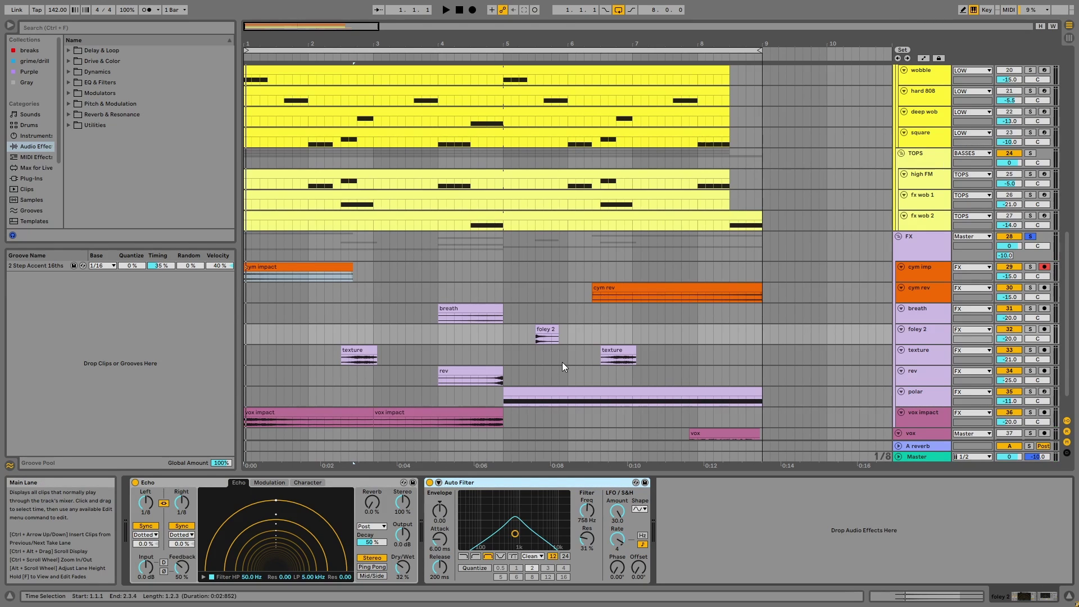
Step: Solo the foley 2 track and play it from bar 5, just before its clip
{"action": "left_click", "coordinate": [545, 330]}
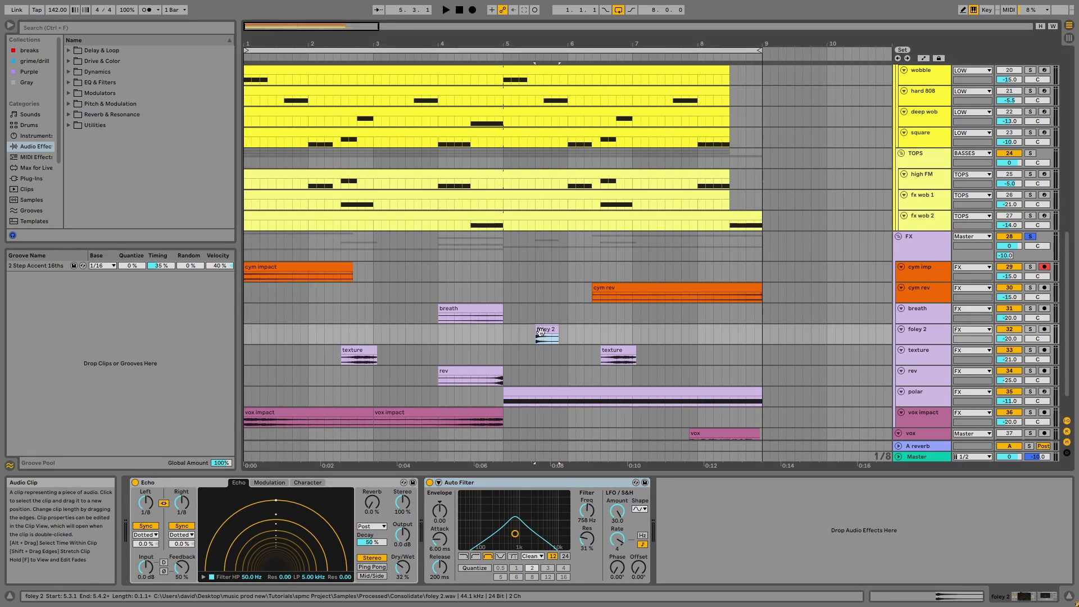
{"action": "left_click", "coordinate": [485, 481]}
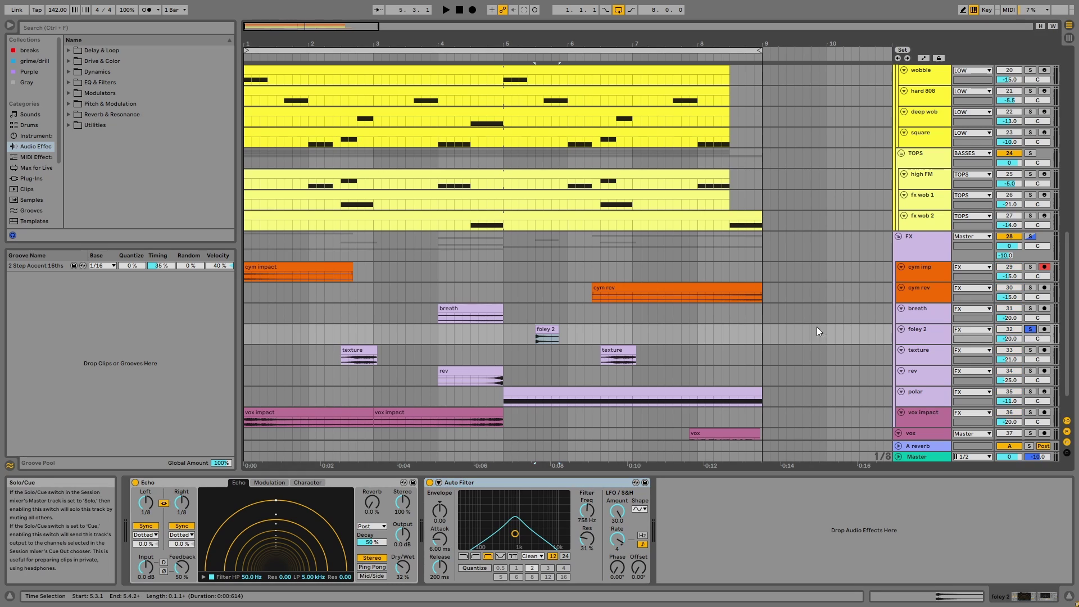
{"action": "left_click", "coordinate": [535, 326]}
{"action": "left_click", "coordinate": [505, 332]}
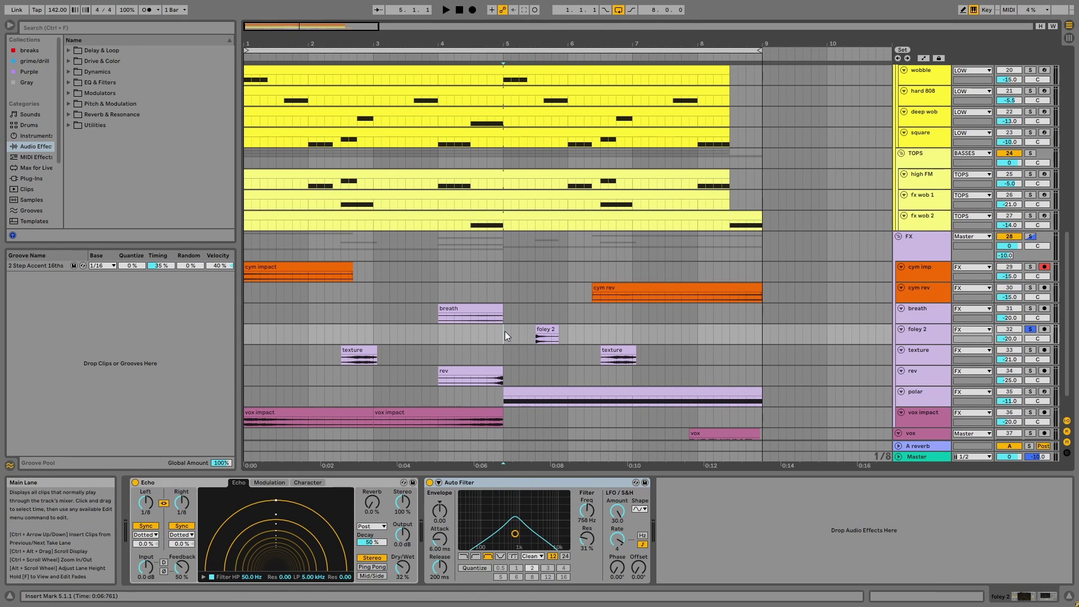
{"action": "key", "text": "space"}
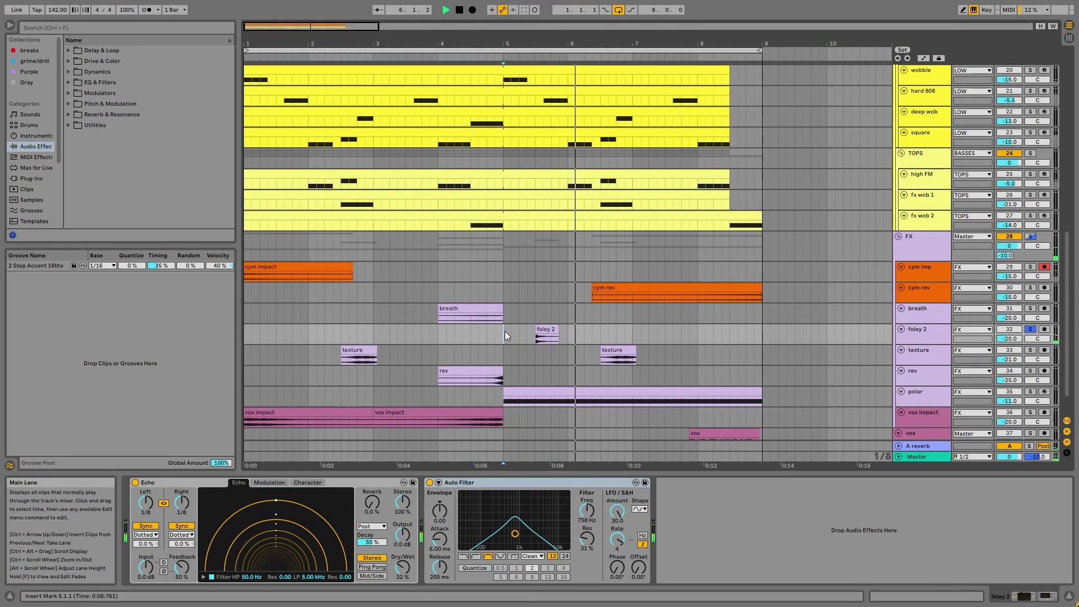
Step: Open the polar track's Serum and audition the soloed track while watching the noise oscillator and filter
{"action": "left_click", "coordinate": [931, 396]}
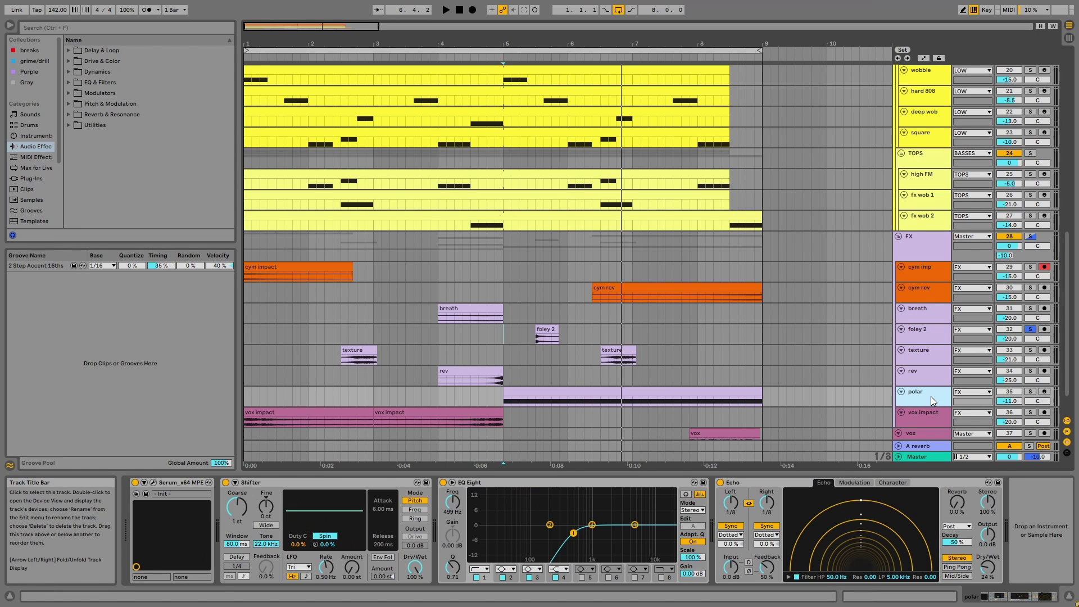
{"action": "left_click", "coordinate": [154, 482]}
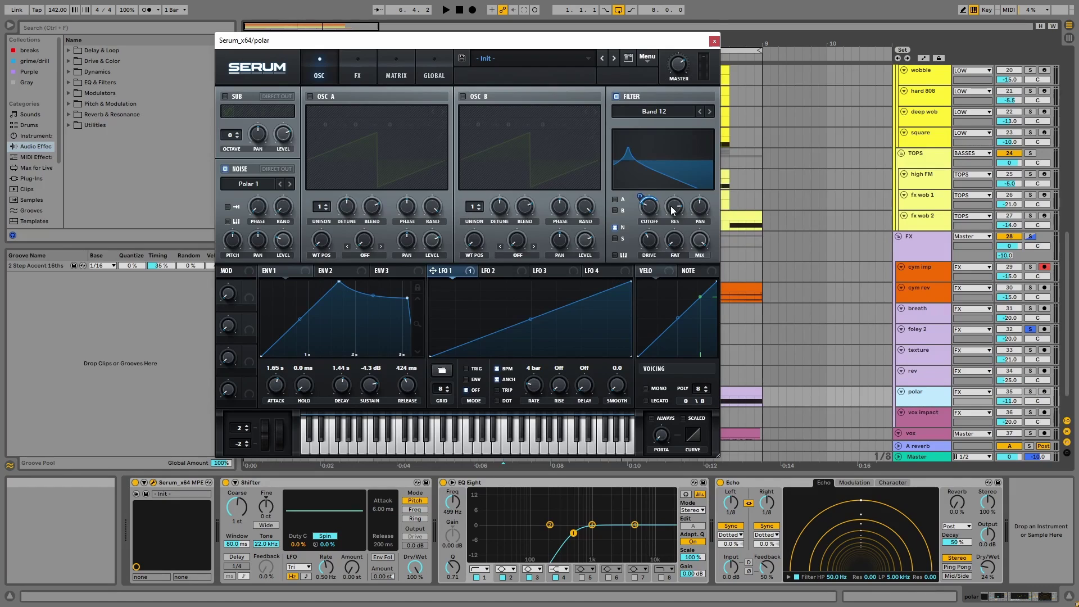
{"action": "left_click", "coordinate": [922, 396]}
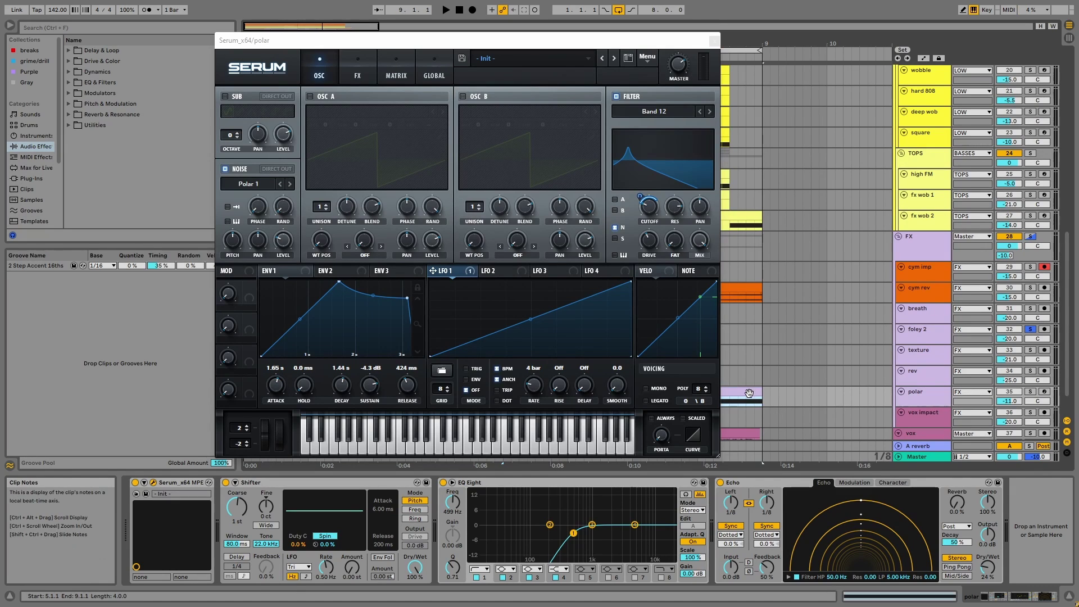
{"action": "left_click", "coordinate": [1031, 392]}
{"action": "key", "text": "space"}
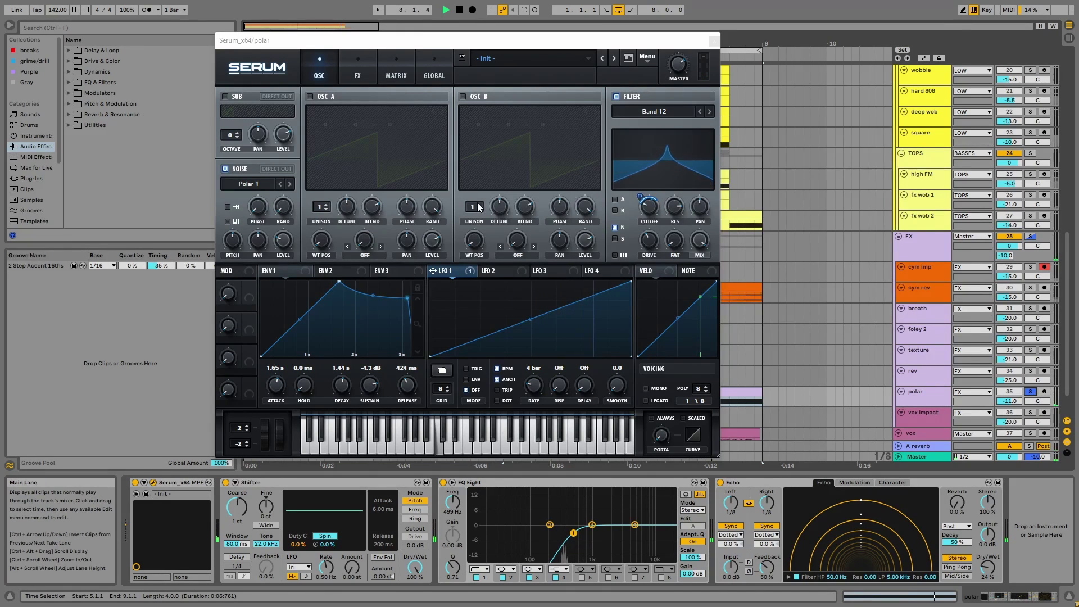
{"action": "key", "text": "space"}
Step: Review Serum's Hyper/Dimension and Distortion effects, close the plug-in window, and inspect polar's Shifter, EQ Eight and Echo
{"action": "left_click", "coordinate": [357, 66]}
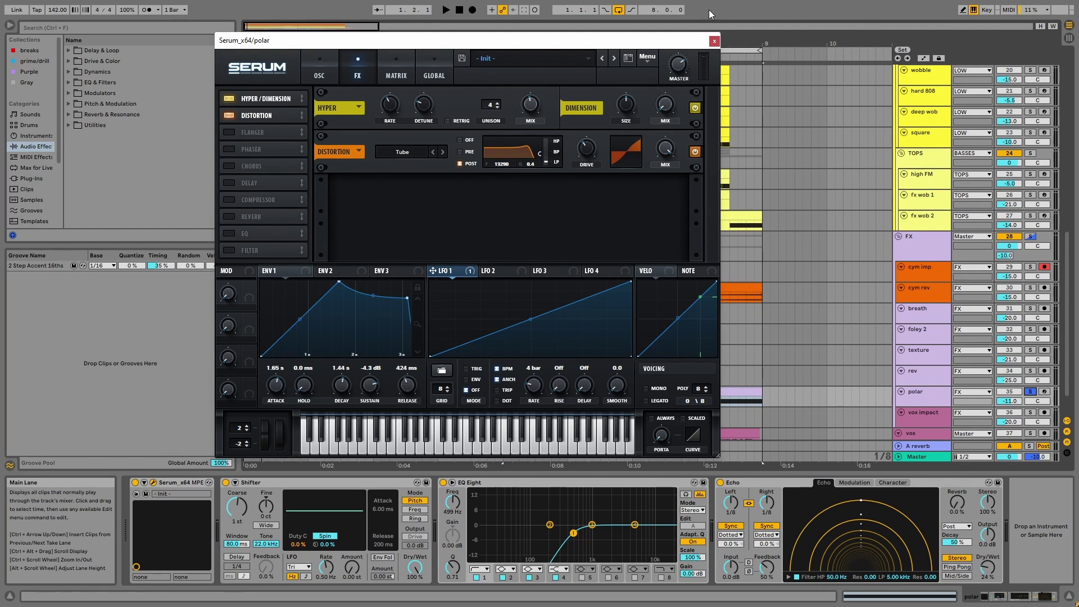
{"action": "left_click", "coordinate": [714, 41]}
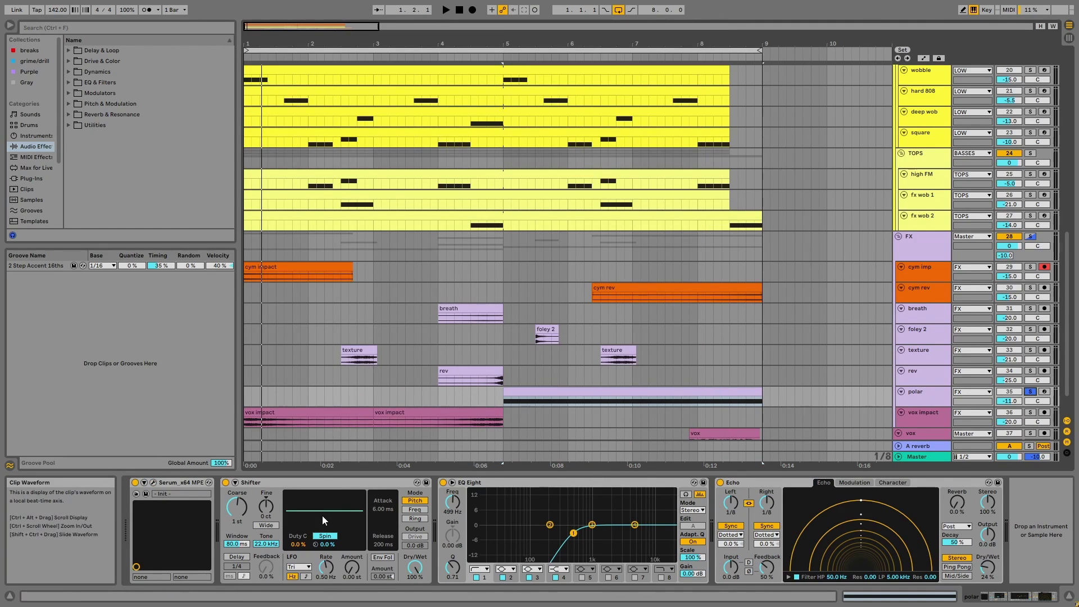
{"action": "left_click", "coordinate": [324, 482]}
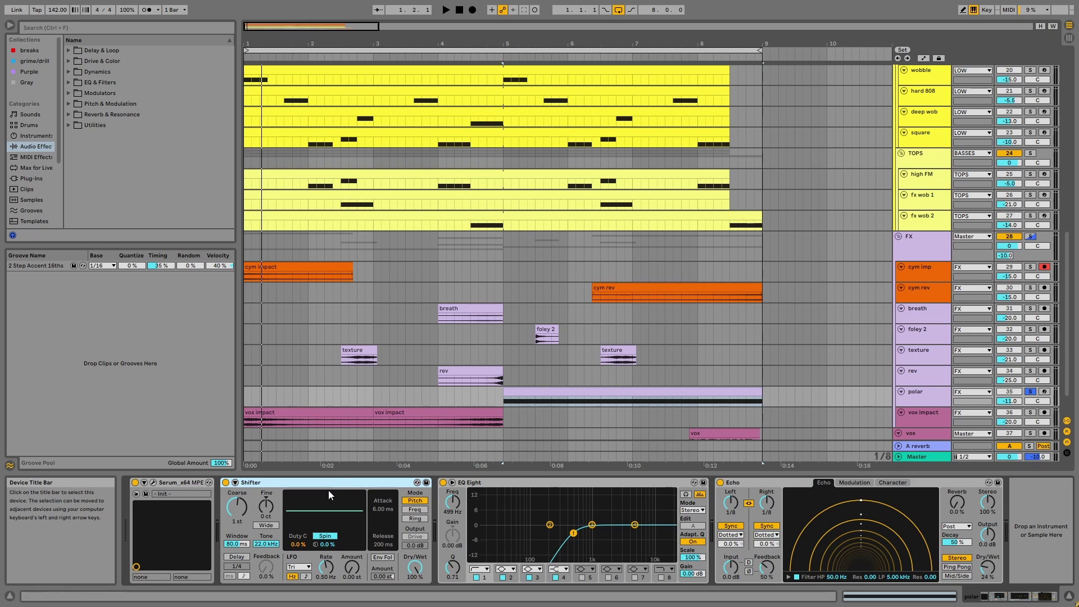
{"action": "left_click", "coordinate": [618, 482]}
{"action": "left_click", "coordinate": [771, 481]}
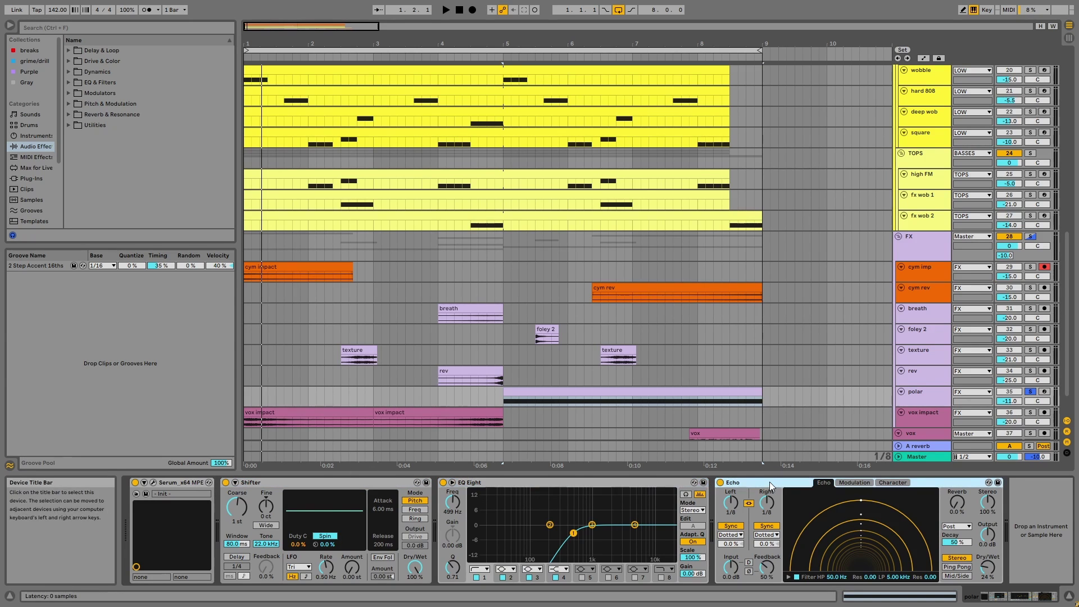
Step: Solo the vox impact track and play it from its first clip, viewing its Echo, Auto Filter and EQ Eight
{"action": "scroll", "coordinate": [686, 357], "scroll_direction": "down", "scroll_amount": 3}
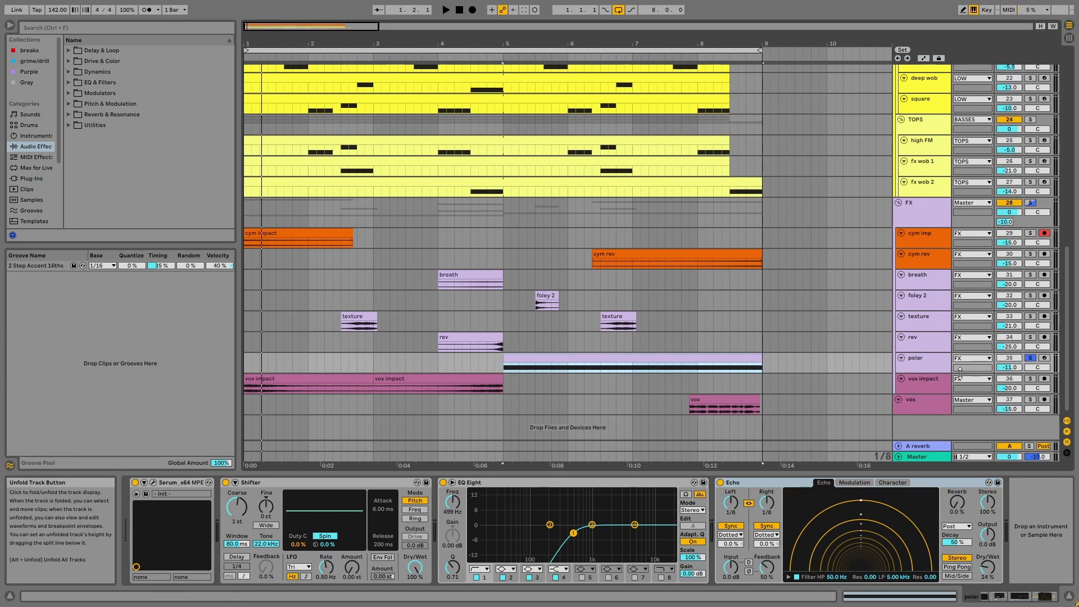
{"action": "left_click", "coordinate": [1031, 378]}
{"action": "left_click", "coordinate": [337, 378]}
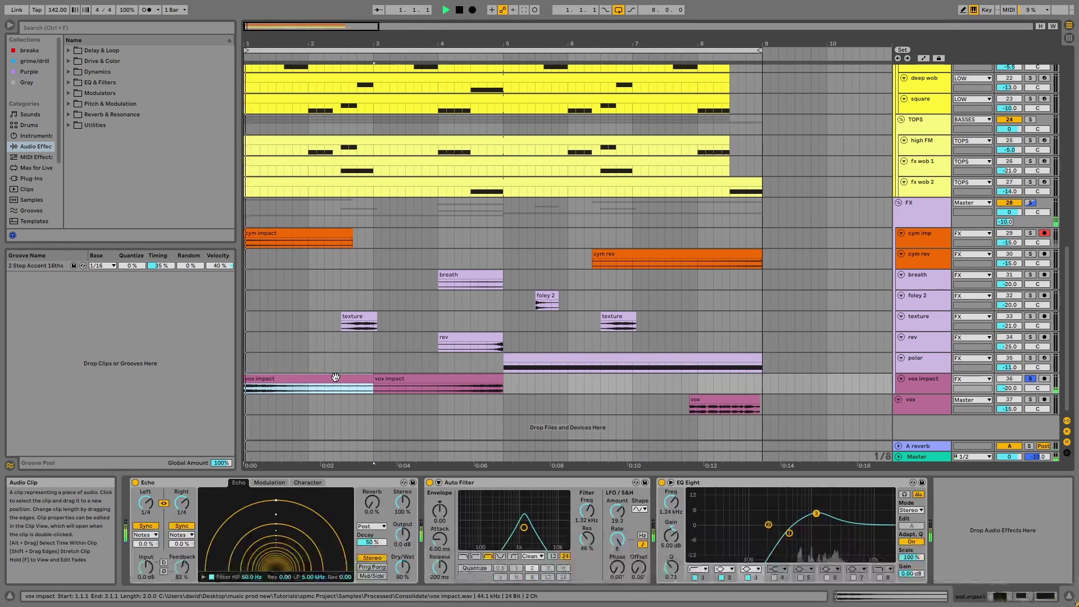
{"action": "key", "text": "space"}
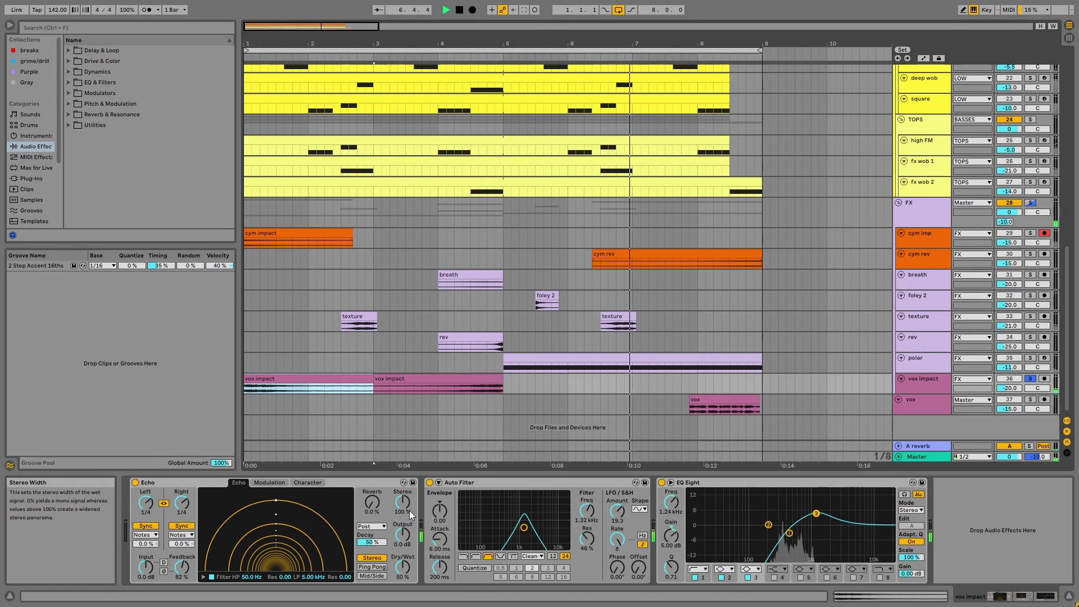
{"action": "key", "text": "space"}
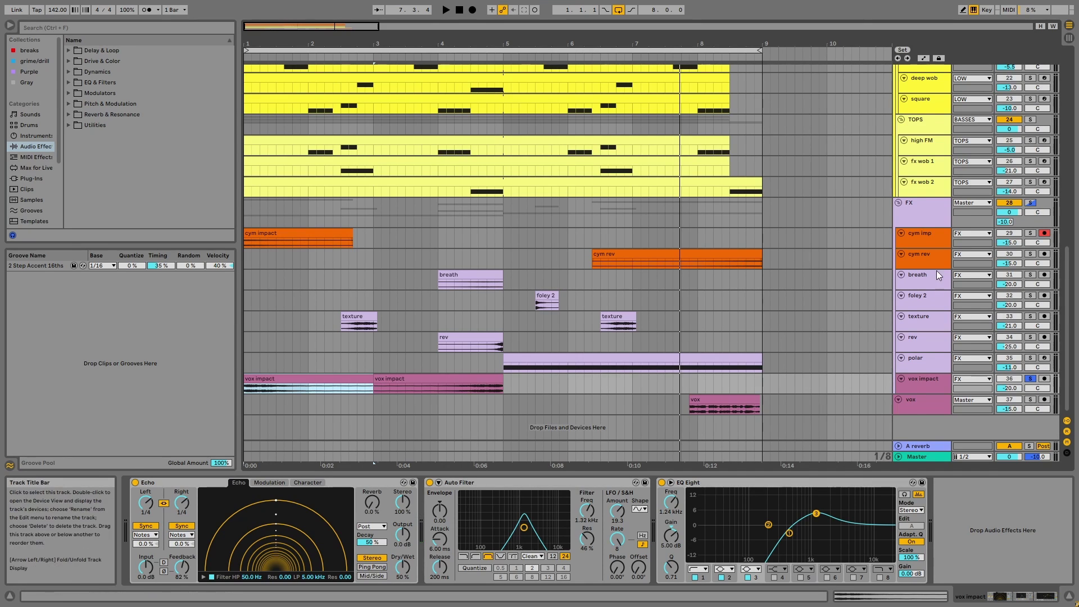
Step: Select the FX group and inspect its Drum Buss and EQ Eight
{"action": "left_click", "coordinate": [933, 210]}
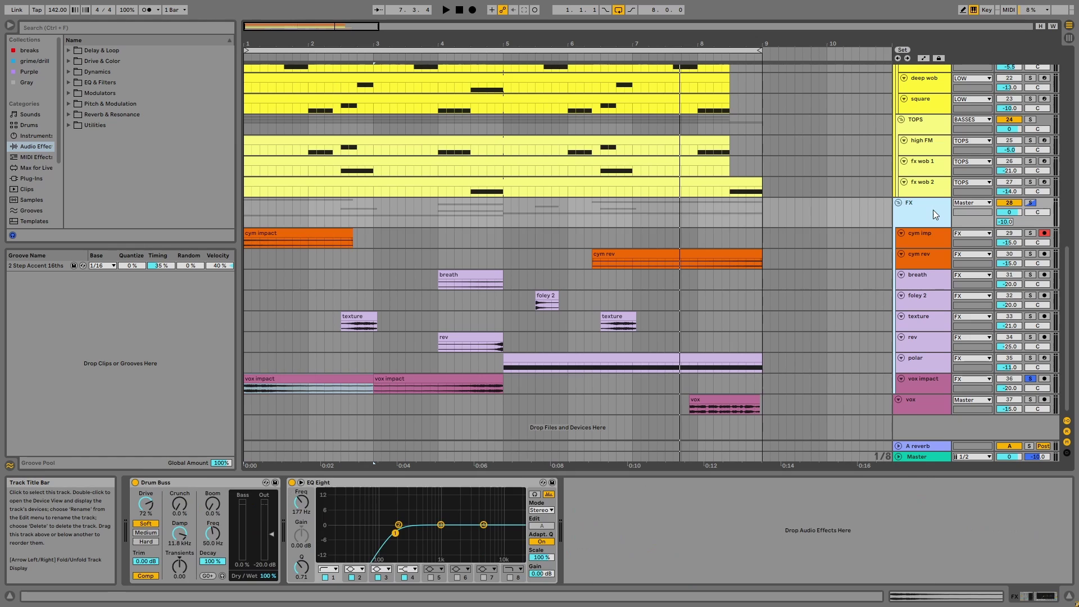
{"action": "left_click", "coordinate": [199, 486]}
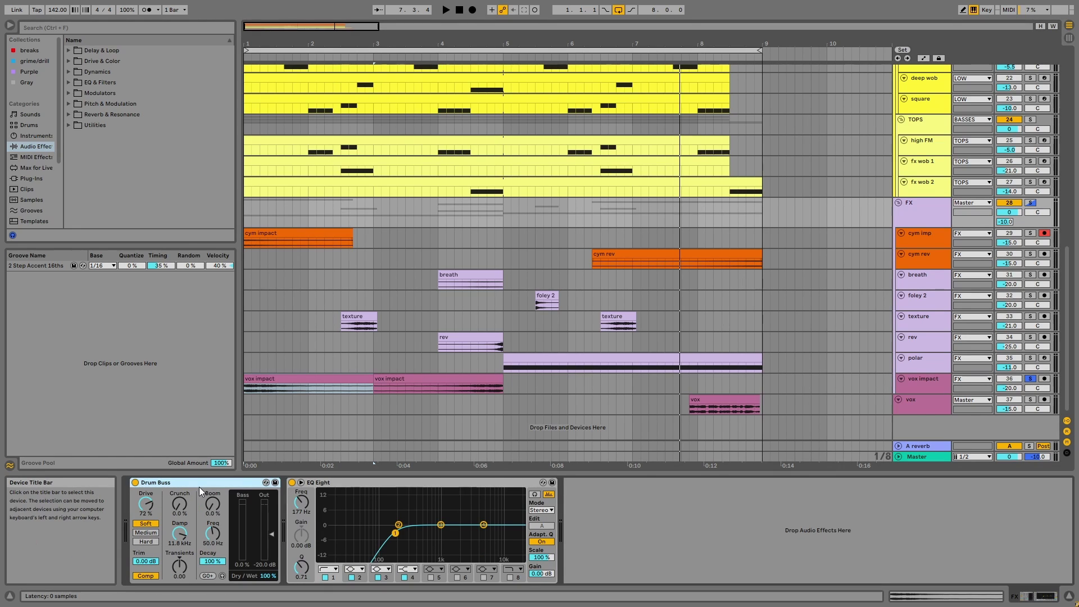
{"action": "left_click", "coordinate": [373, 484]}
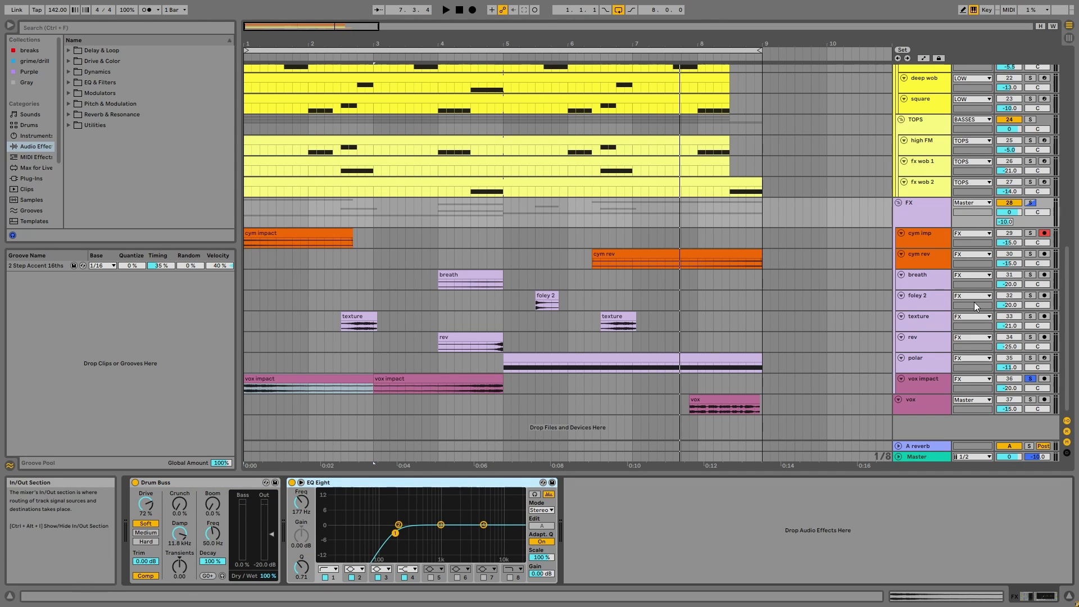
Step: Audition the soloed vox clip from its start, clear the solo, and enlarge the vox track to show its send level
{"action": "left_click", "coordinate": [1030, 399]}
{"action": "left_click", "coordinate": [756, 404]}
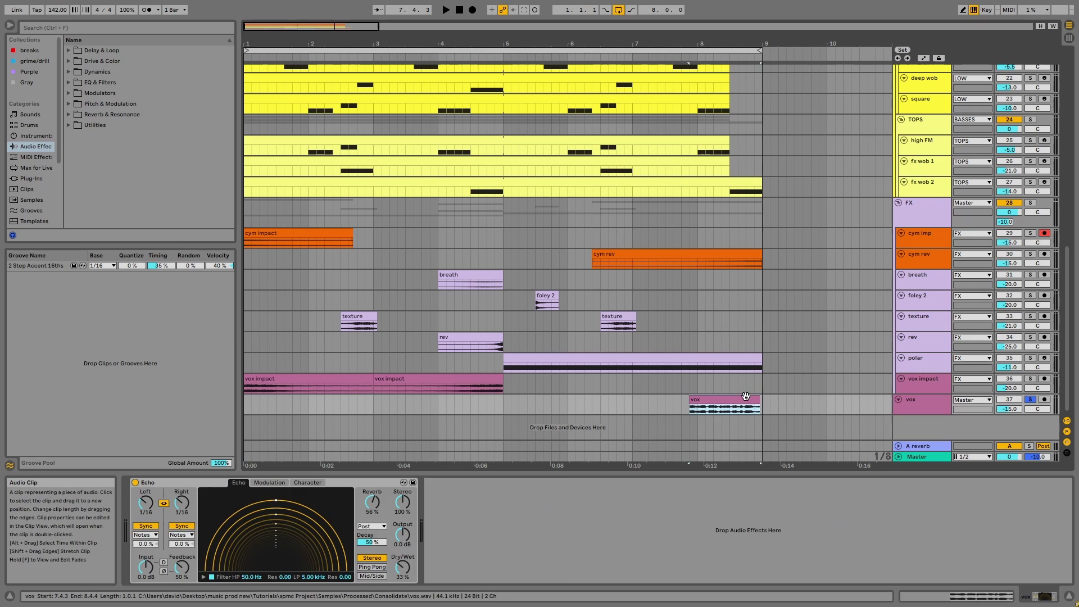
{"action": "key", "text": "space"}
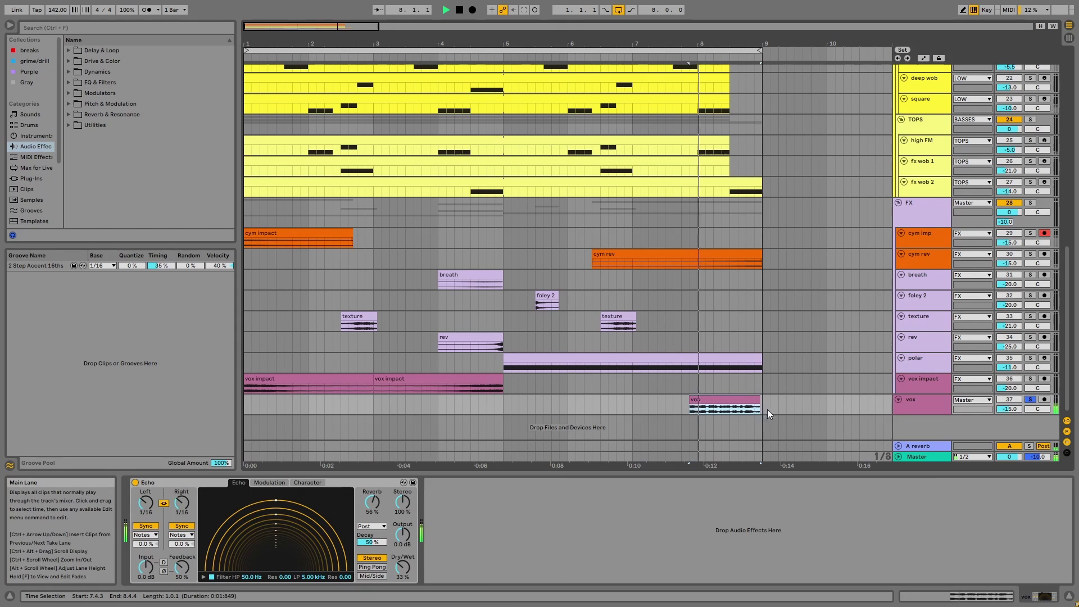
{"action": "left_click", "coordinate": [1030, 399]}
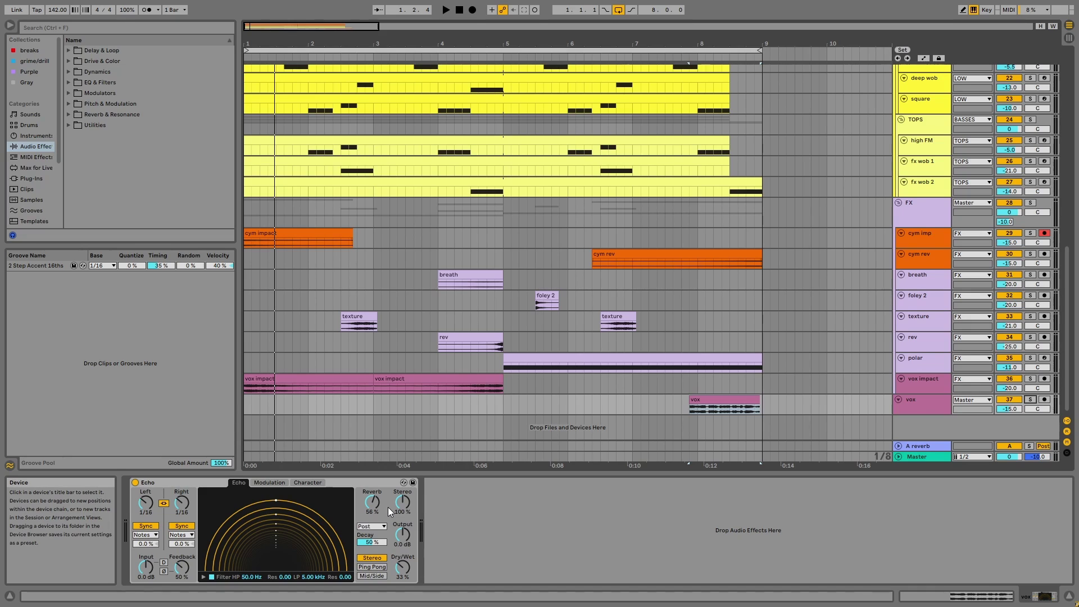
{"action": "left_click_drag", "start_coordinate": [932, 415], "coordinate": [937, 426]}
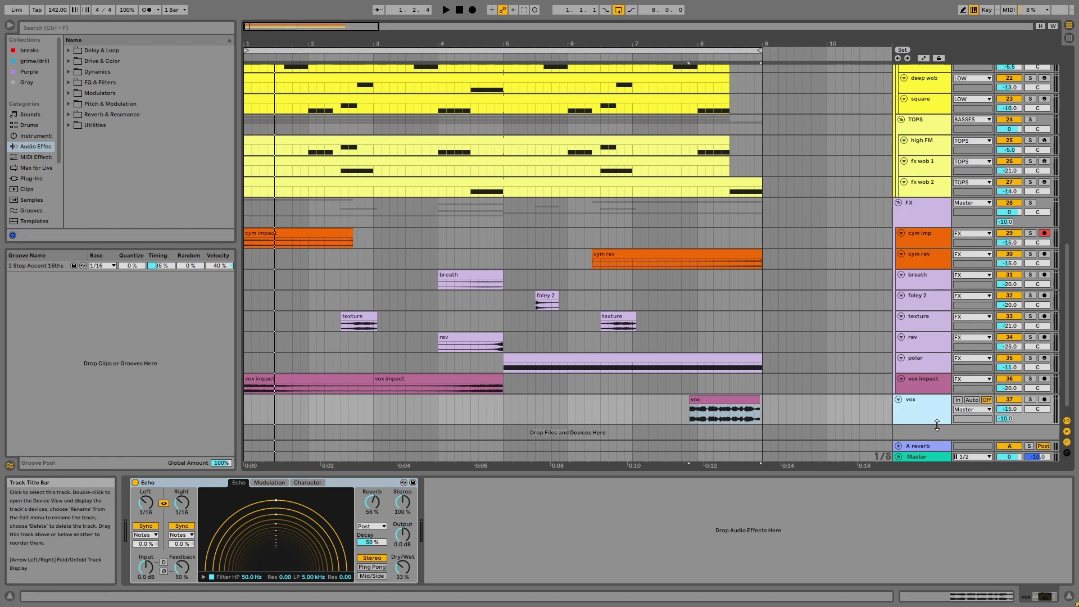